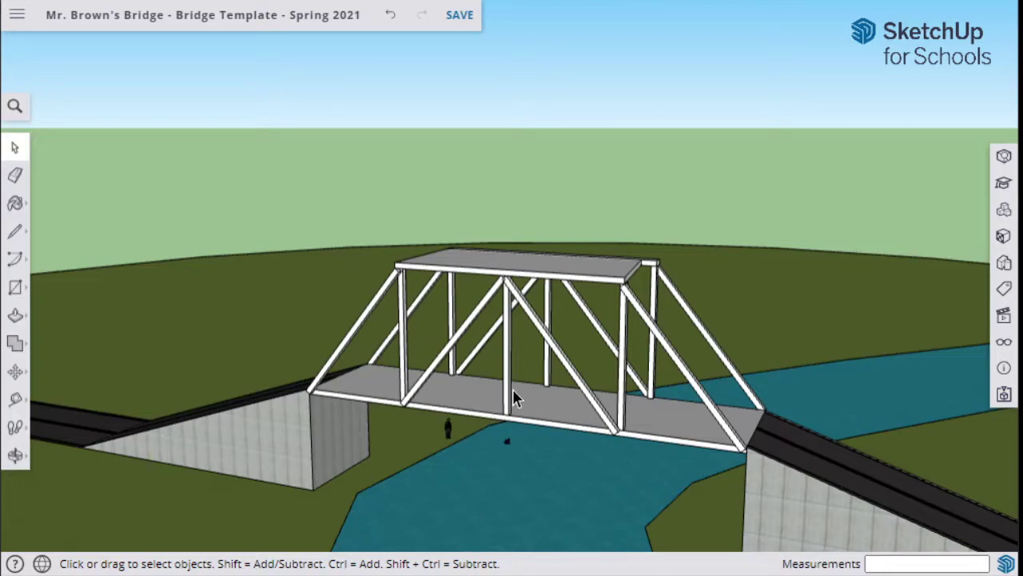
Orbit above the covered bridge and zoom in until its roof and trusses fill the view.
mouse_move(584, 367)
middle_mouse_down()
mouse_move(520, 398)
mouse_move(338, 416)
mouse_move(327, 402)
mouse_move(553, 491)
mouse_move(736, 520)
mouse_move(593, 475)
mouse_move(598, 361)
middle_mouse_up()
scroll(586, 389, "up", 5)
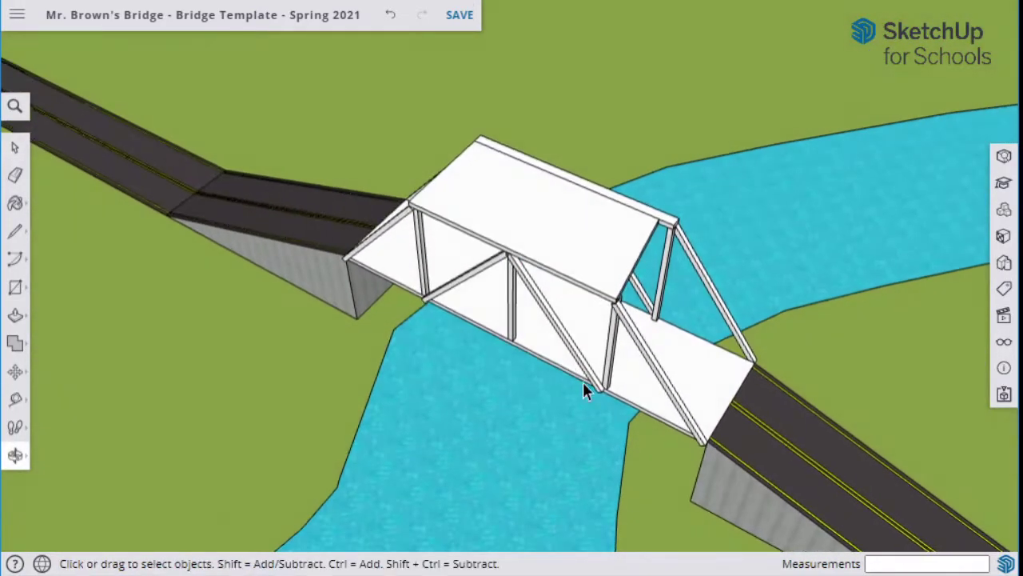
scroll(623, 248, "up", 2)
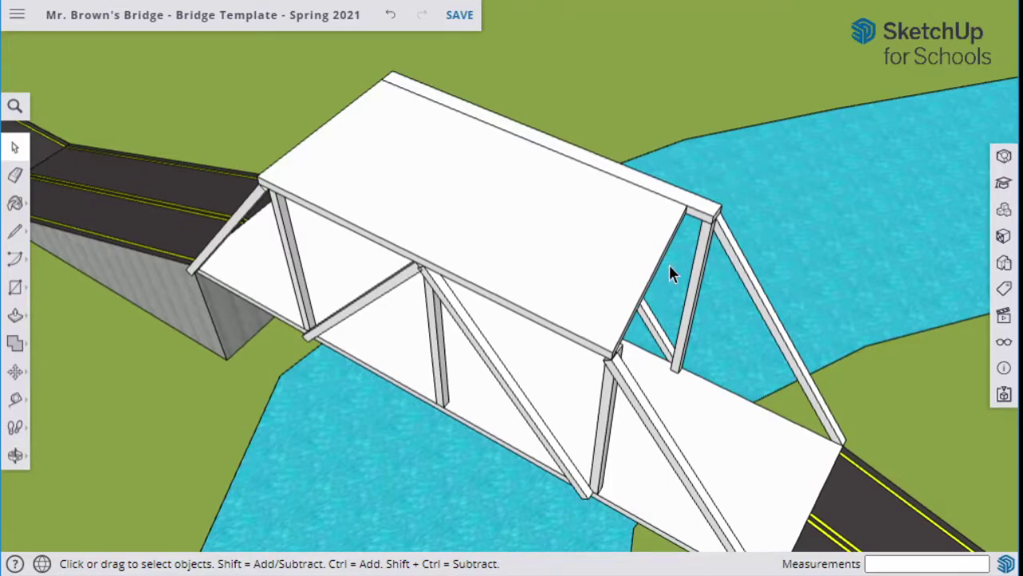
Select the flat roof panel with its edges and delete it.
middle_click_drag(452, 305, 566, 281)
left_click(565, 281)
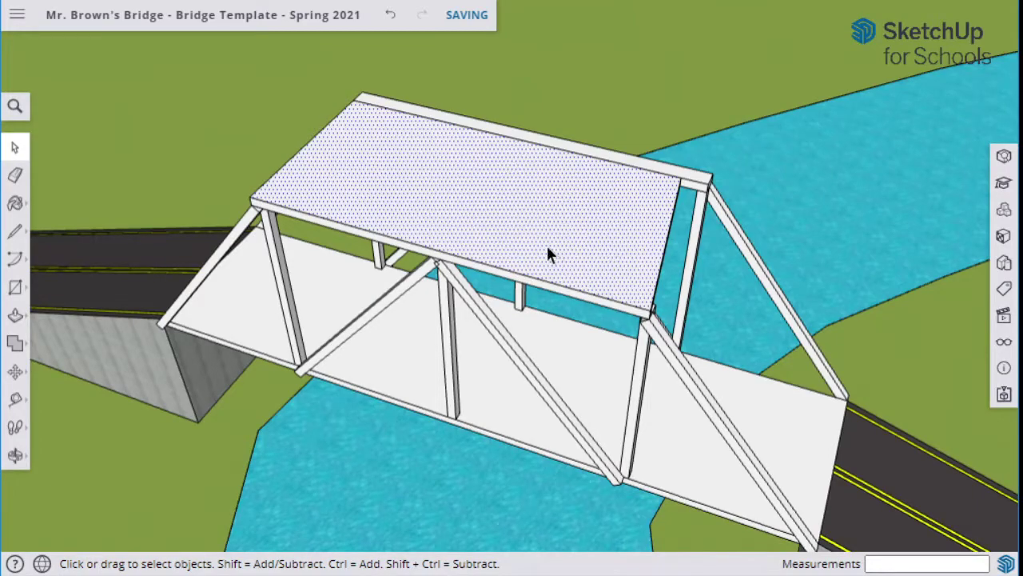
double_click(548, 254)
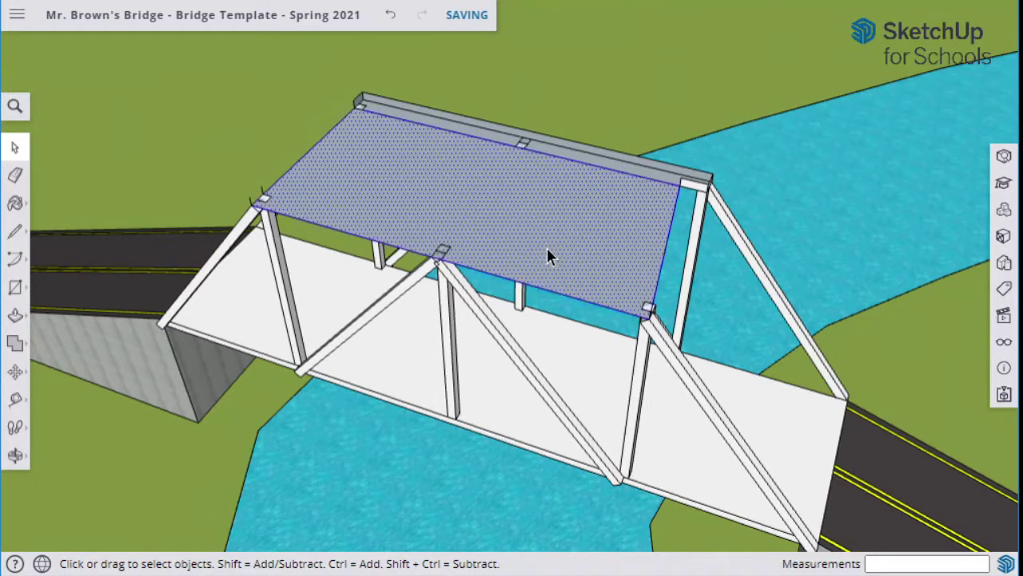
key("Delete")
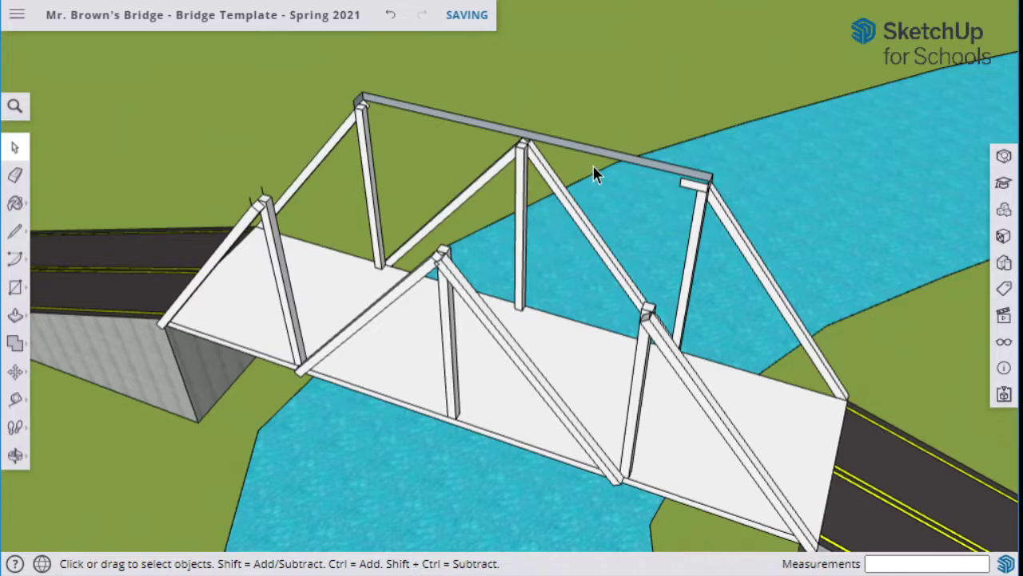
Undo three times to return to the single-truss version without the far truss and roof.
key("ctrl+z")
key("ctrl+z")
key("ctrl+z")
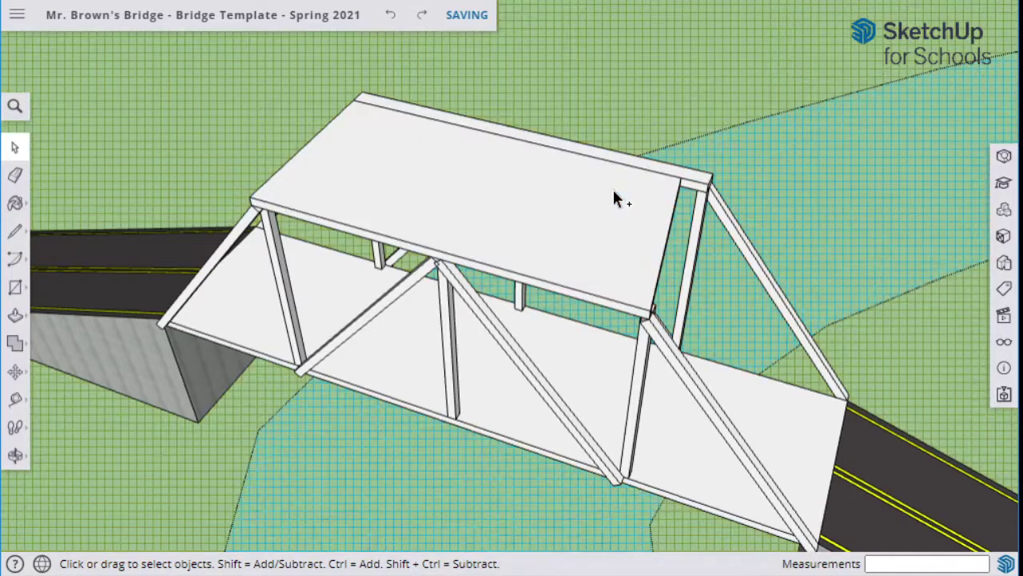
key("ctrl+z")
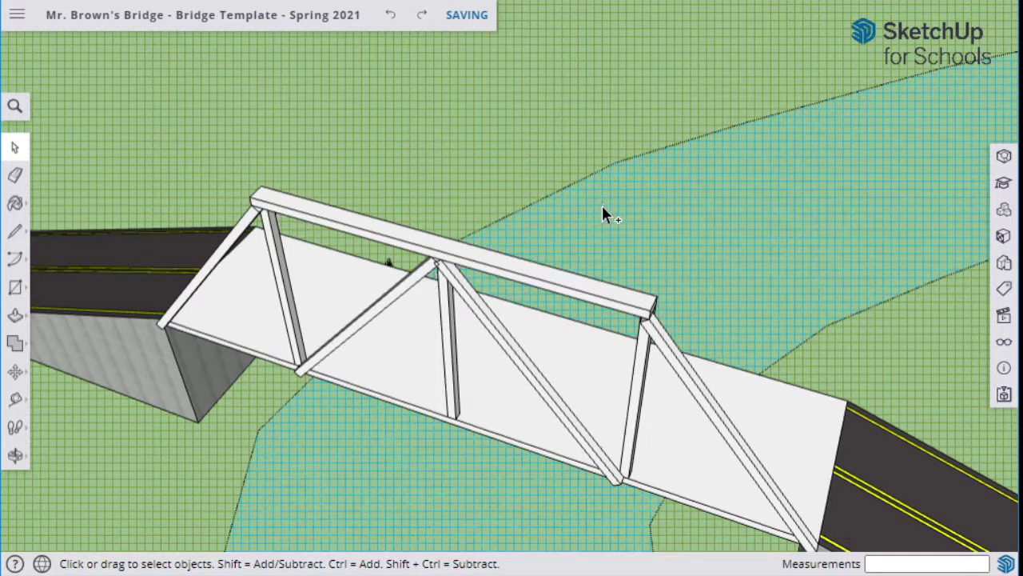
key("ctrl+z")
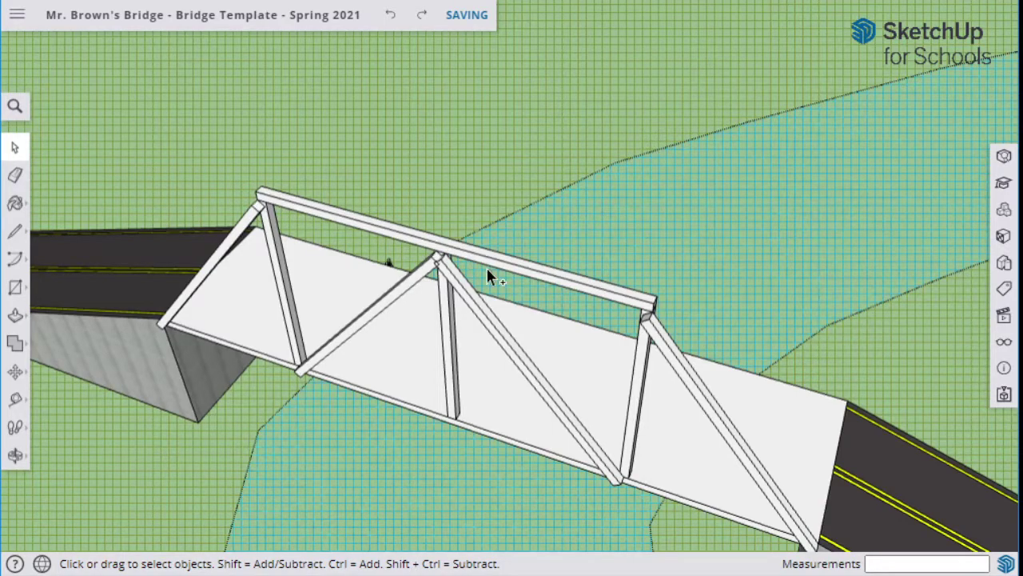
In the Display panel, turn off Hidden Objects and turn on Guides and Axes.
left_click(1003, 343)
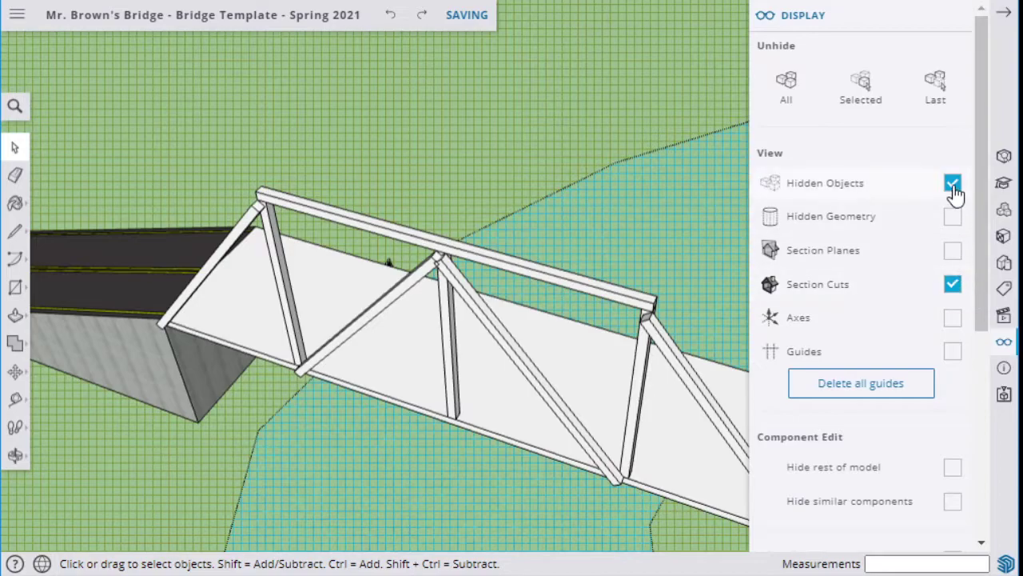
left_click(953, 185)
left_click(954, 353)
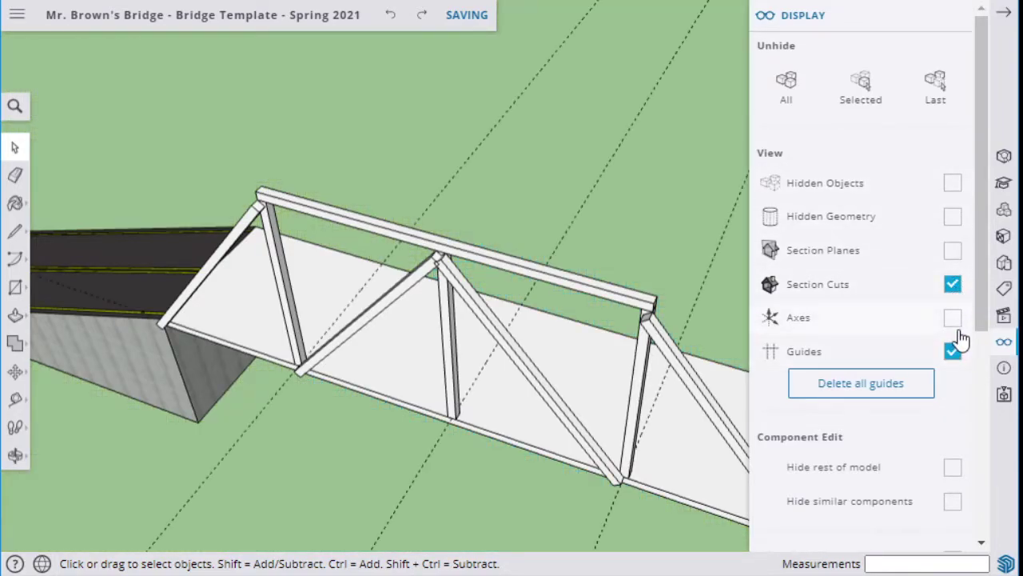
left_click(952, 319)
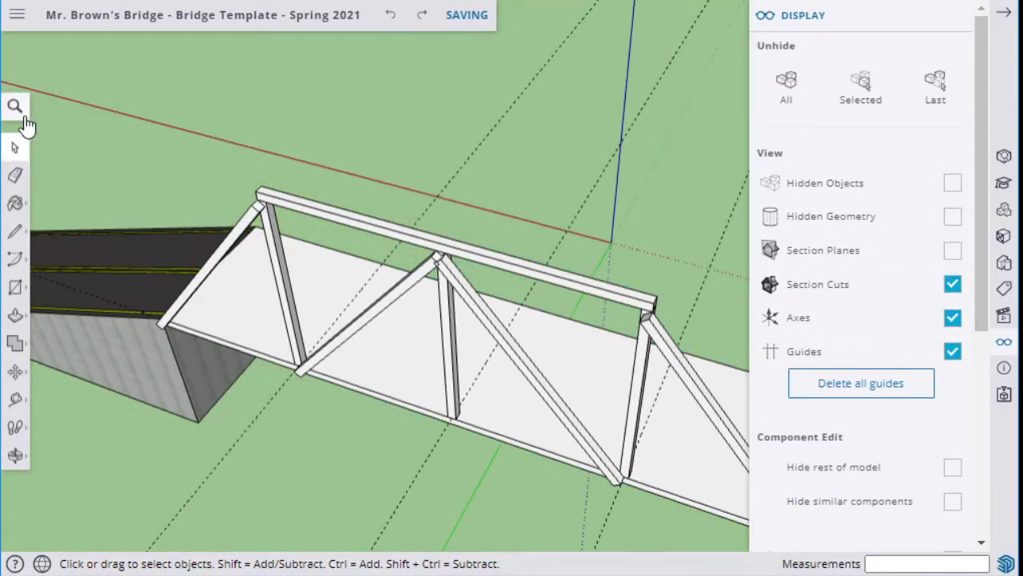
Push/Pull the truss's top beam face to make it thicker.
scroll(464, 232, "up", 2)
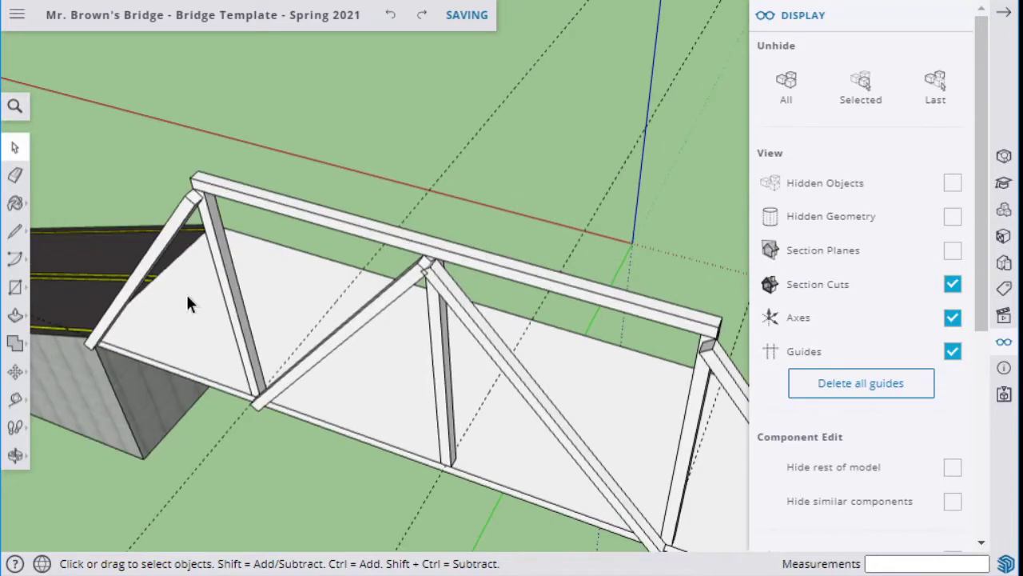
left_click(15, 315)
left_click(282, 219)
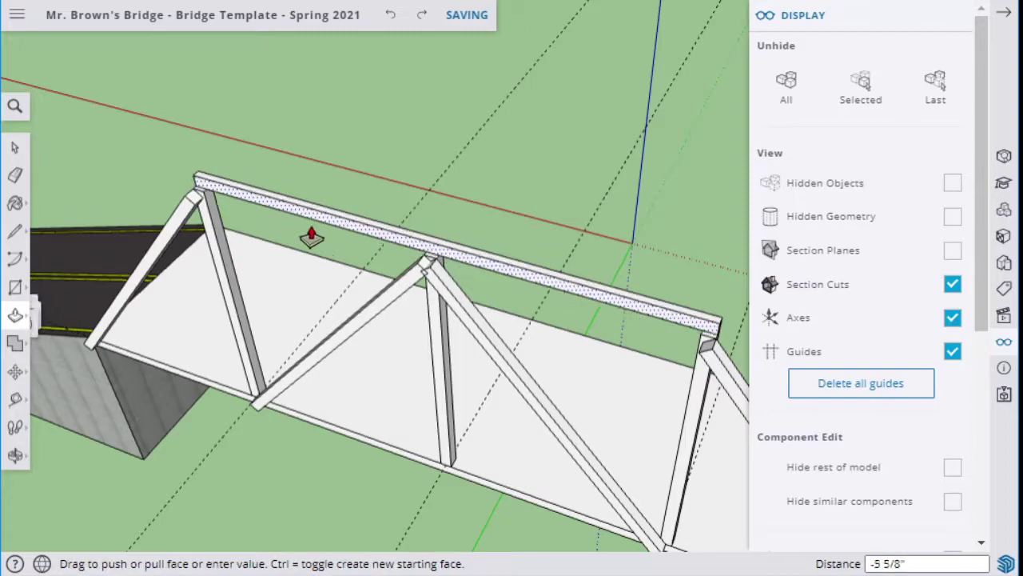
left_click(415, 283)
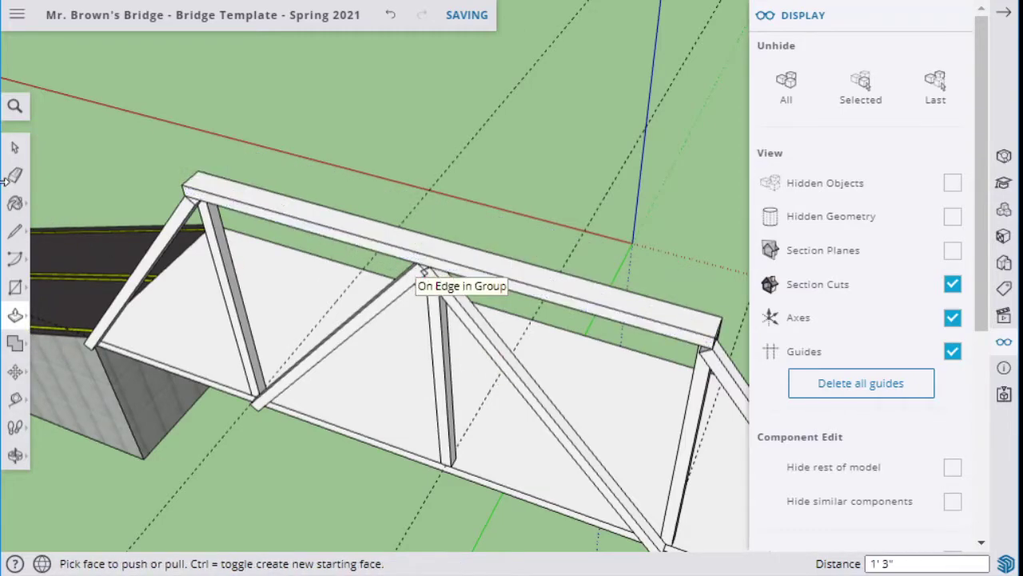
left_click(16, 148)
Orbit to a face-on view of the truss and window-select the entire truss.
scroll(480, 272, "down", 3)
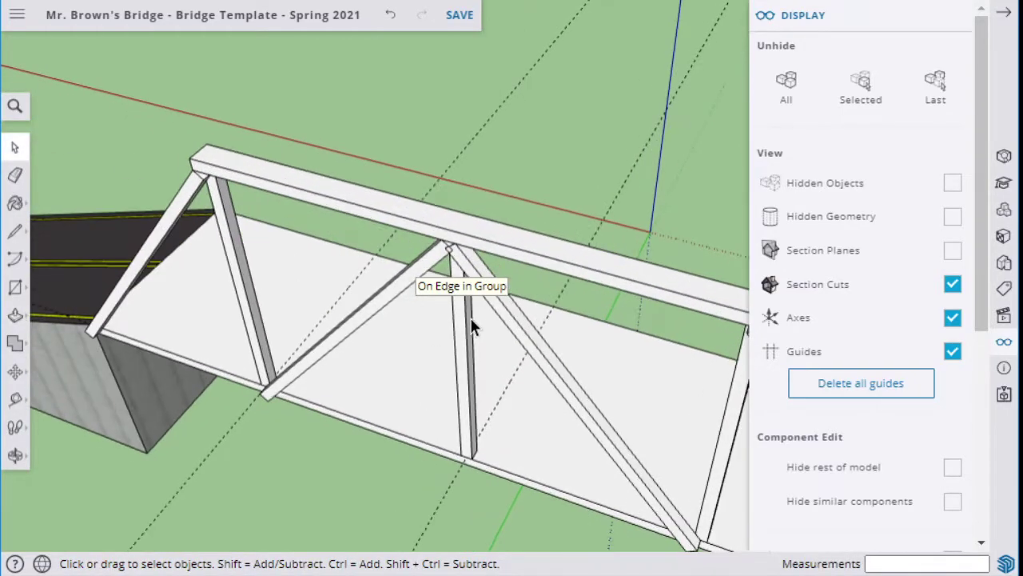
middle_click_drag(519, 264, 584, 135)
left_click_drag(76, 189, 740, 473)
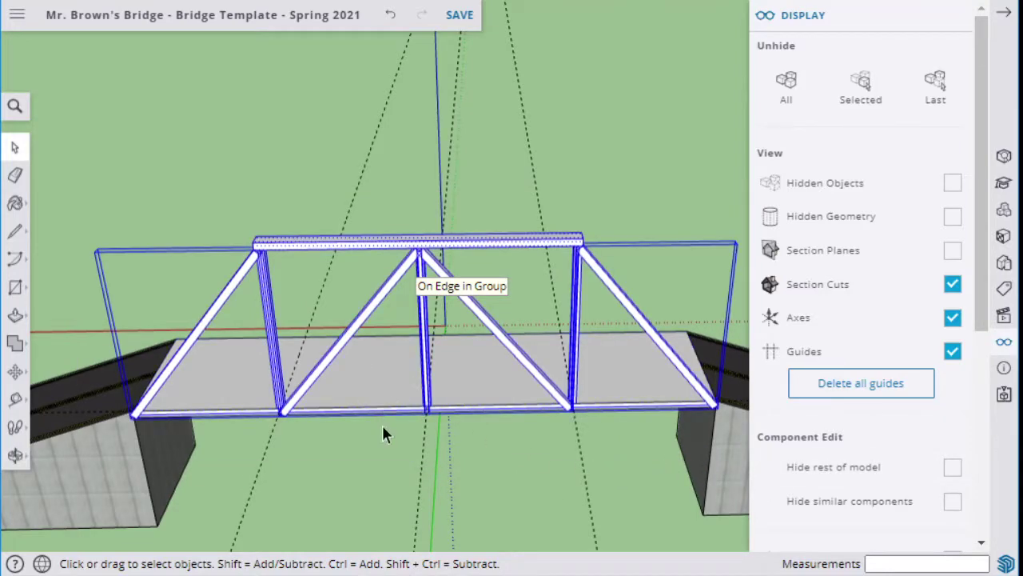
middle_click_drag(307, 438, 272, 463)
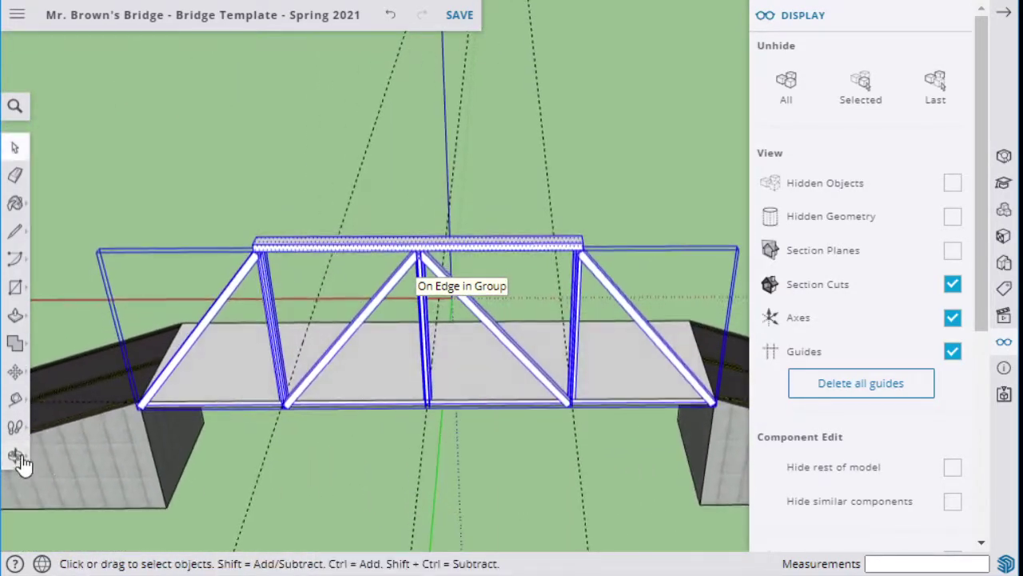
Rotate a copy of the truss 180° about the end of its top chord.
left_click(14, 374)
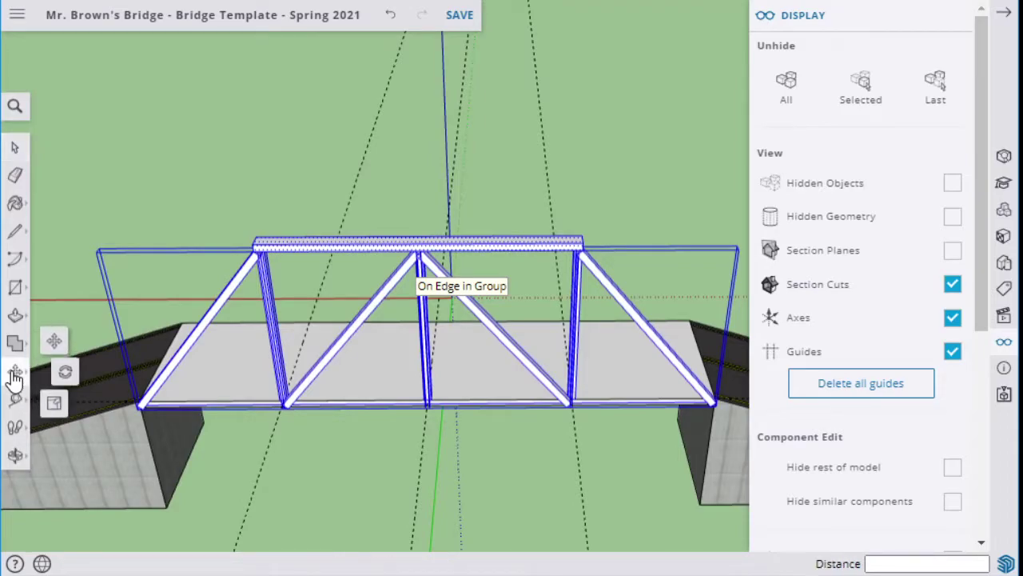
left_click(62, 370)
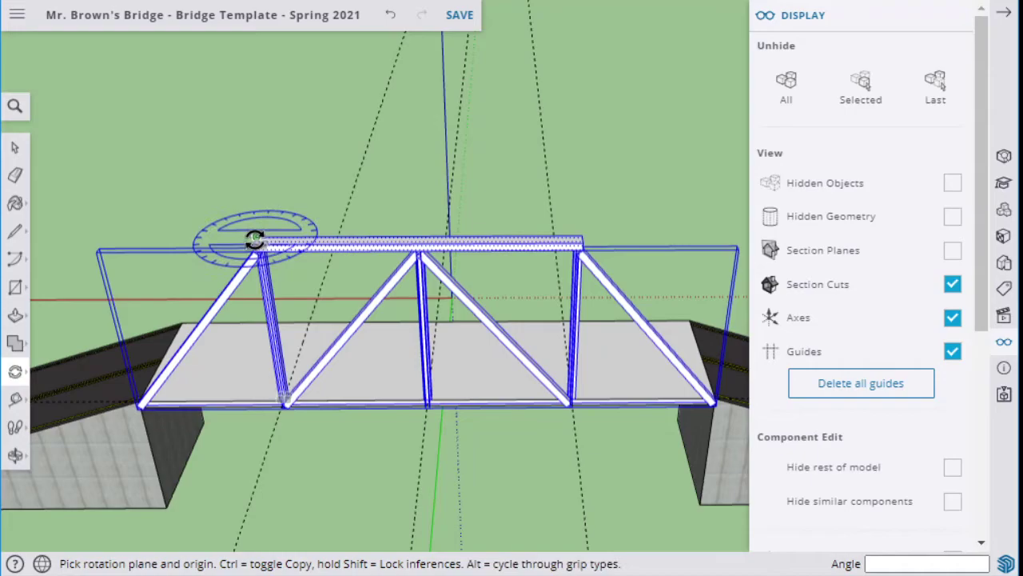
left_click_drag(255, 239, 265, 239)
left_click(399, 235)
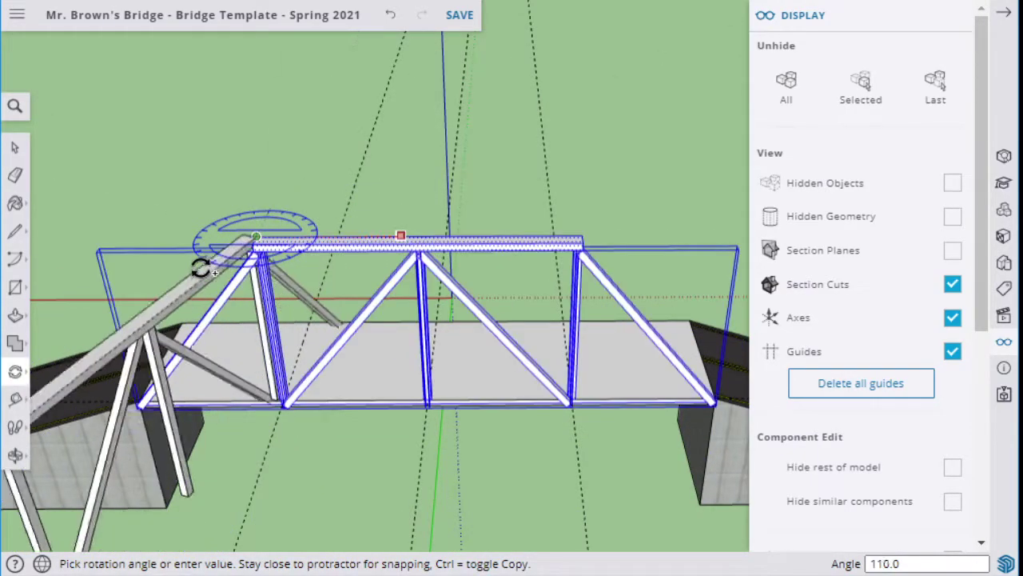
left_click(155, 242)
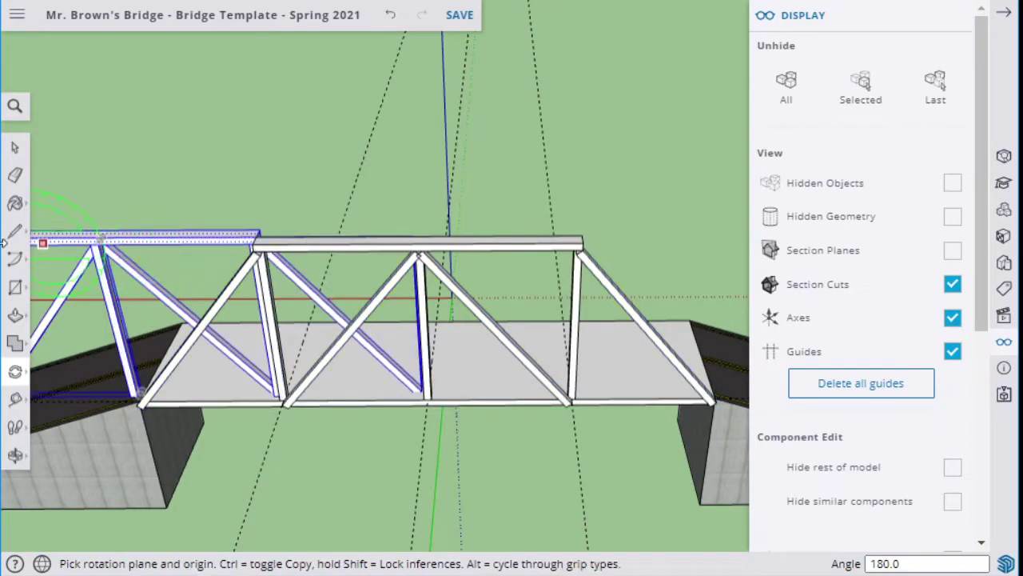
Move the copy so its top chord lines up with the original truss's top chord.
key("m")
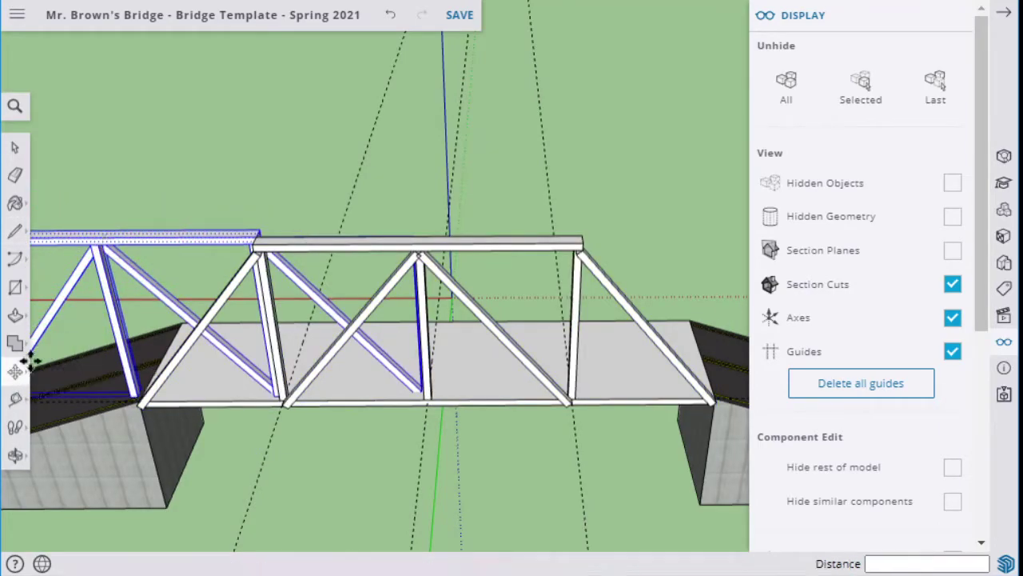
left_click(262, 235)
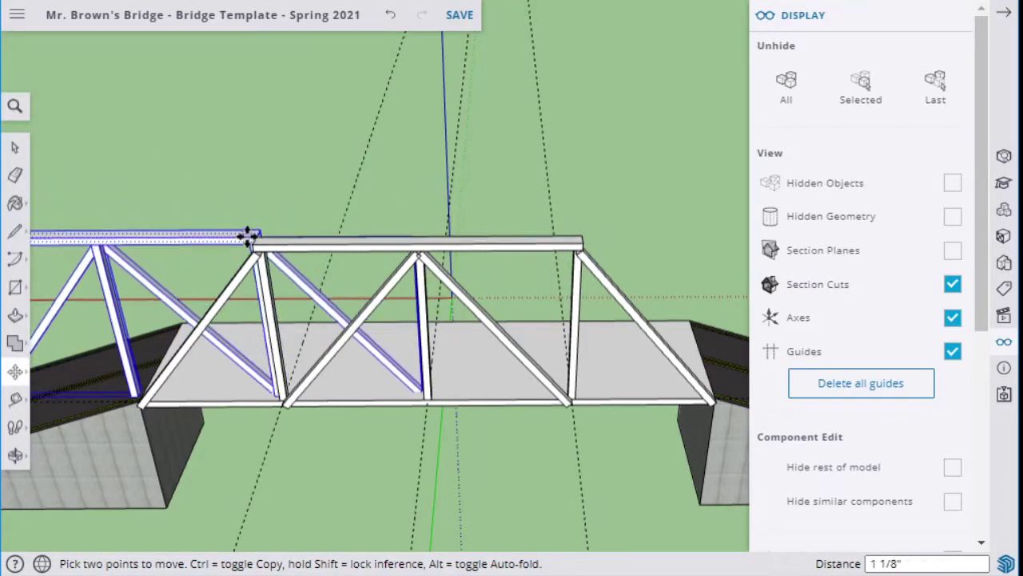
scroll(254, 212, "down", 2)
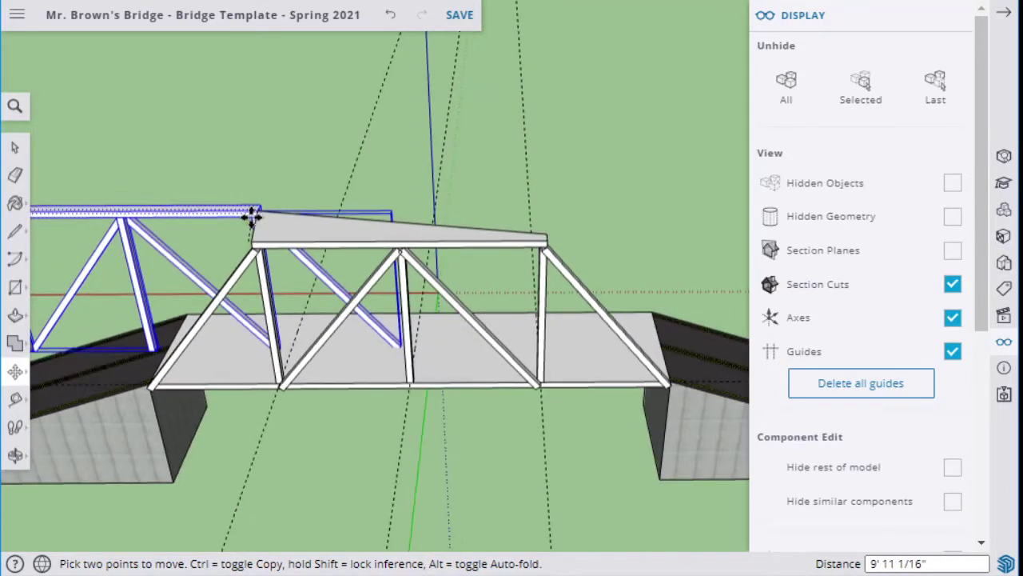
left_click(249, 223)
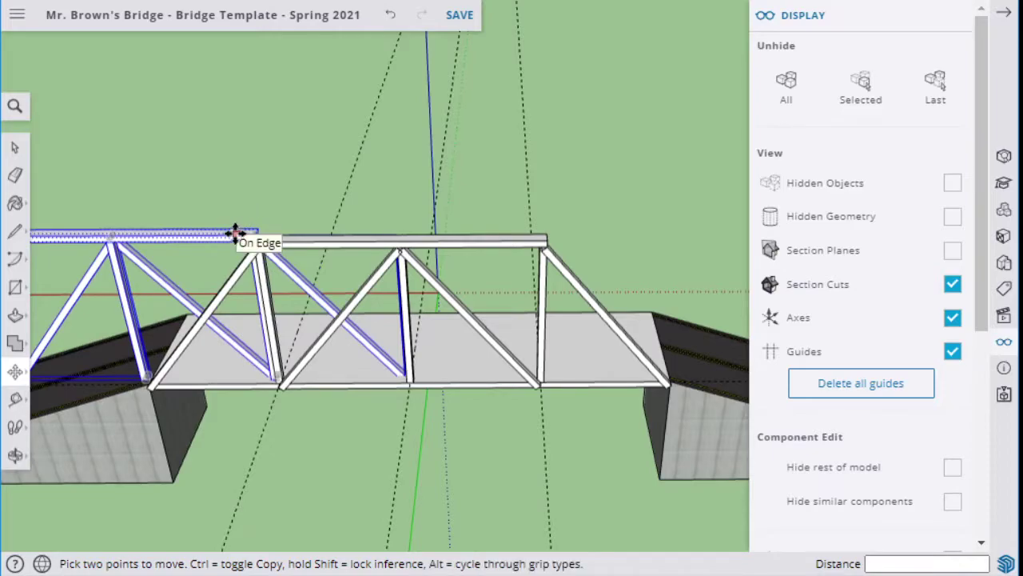
Begin moving the truss from its apex, then cancel so it stays in place.
scroll(256, 229, "up", 5)
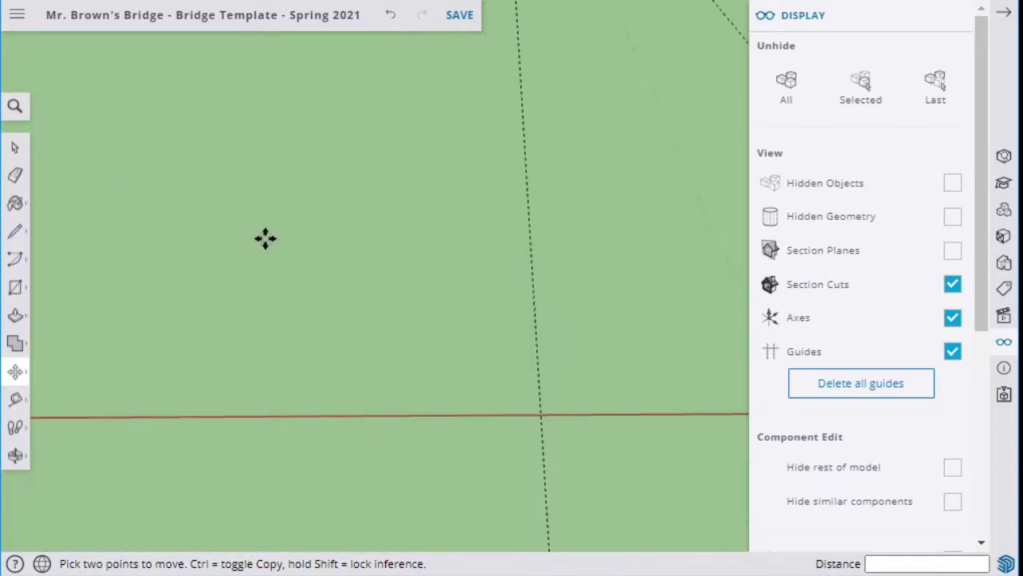
scroll(264, 237, "down", 3)
scroll(248, 248, "up", 3)
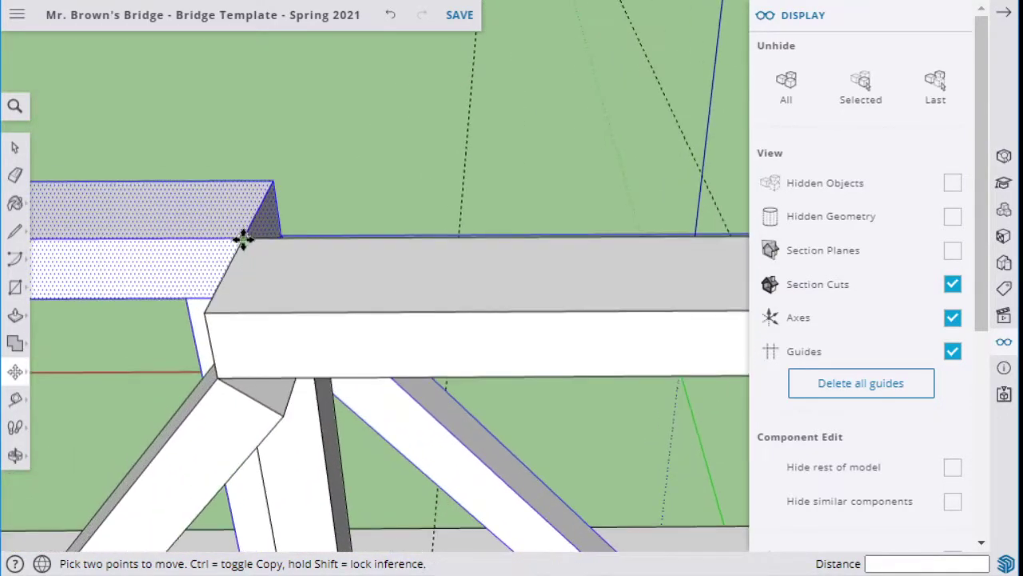
left_click(273, 183)
key("Escape")
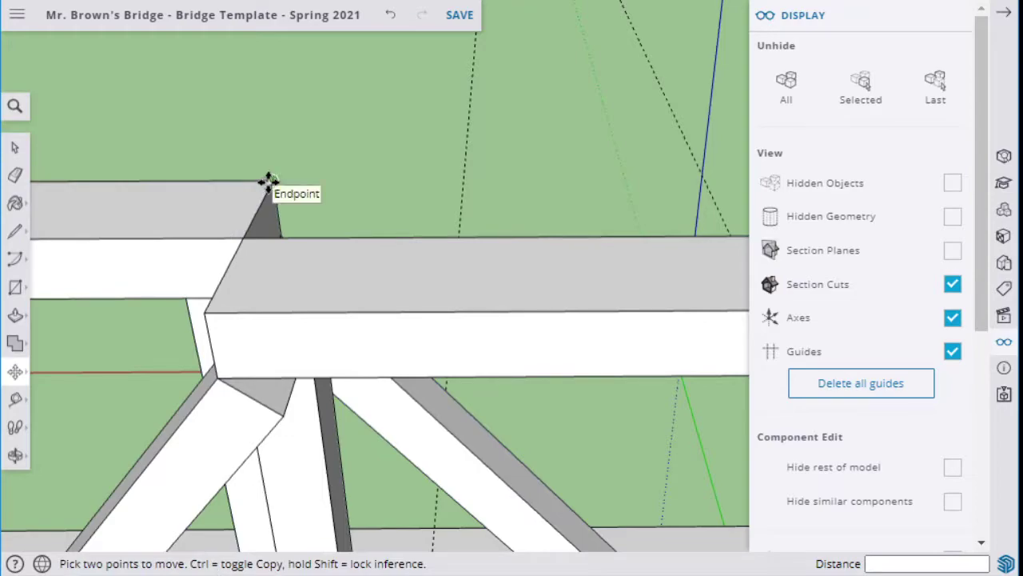
Select the truss and zoom out to show the whole bridge span.
left_click(15, 147)
left_click(208, 218)
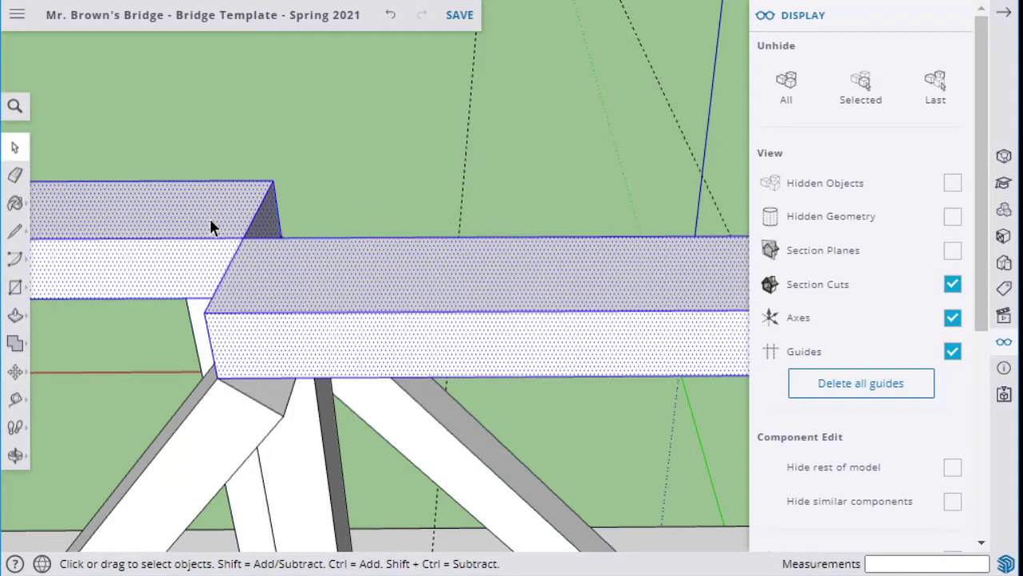
scroll(228, 274, "down", 10)
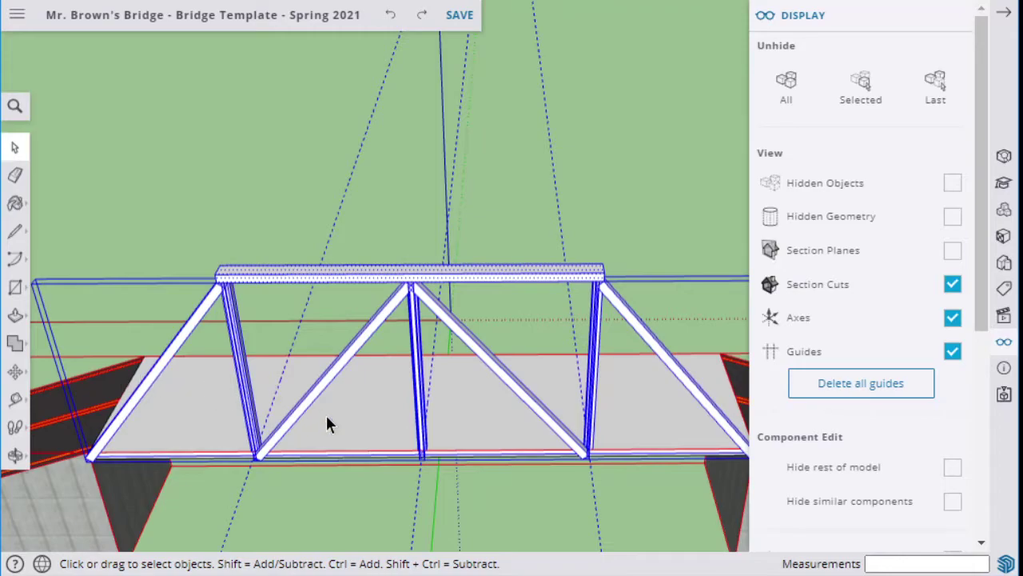
Copy the truss 25' back along the deck from its top corner.
middle_click_drag(239, 466, 439, 446)
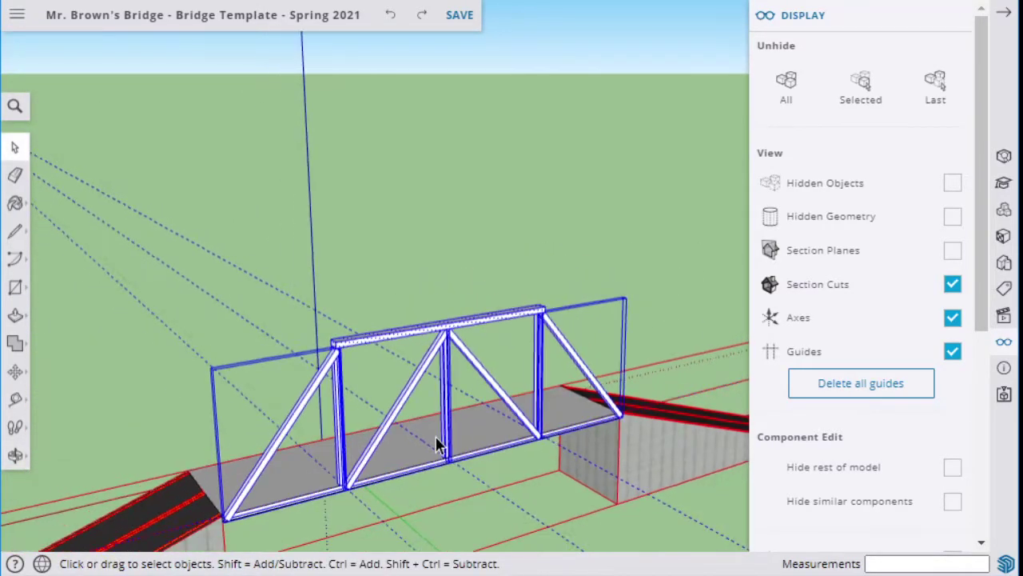
left_click(15, 371)
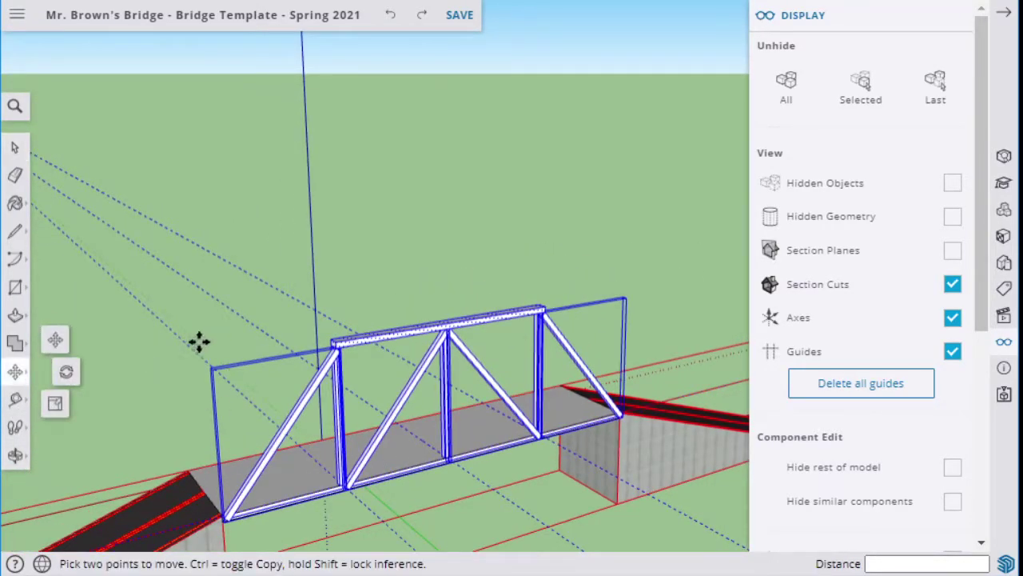
left_click(337, 340)
left_click(287, 313)
middle_click_drag(317, 360, 285, 450)
scroll(315, 338, "up", 3)
scroll(317, 342, "down", 2)
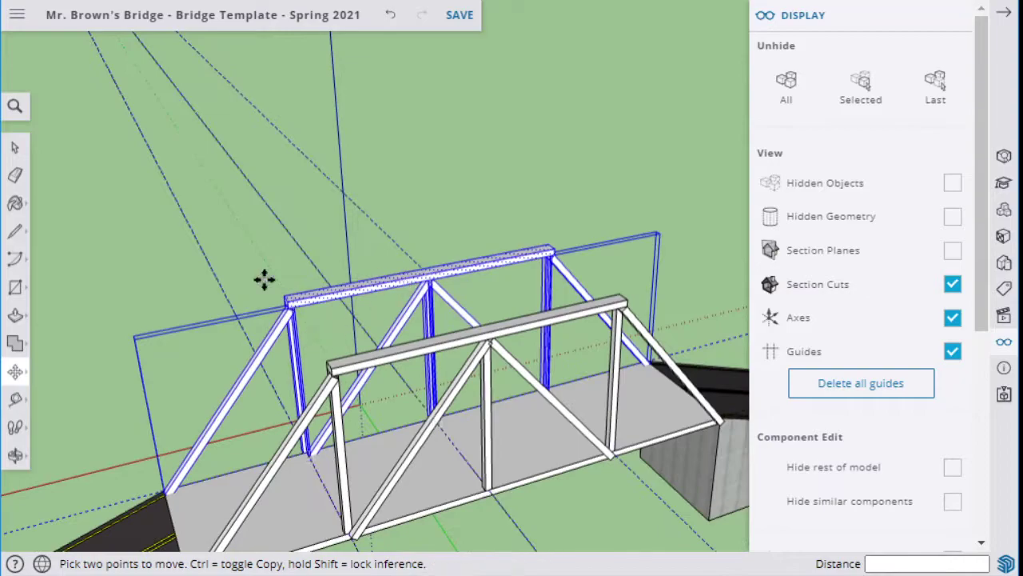
Rotate the copied truss 180° about its top chord.
left_click(18, 376)
left_click(66, 372)
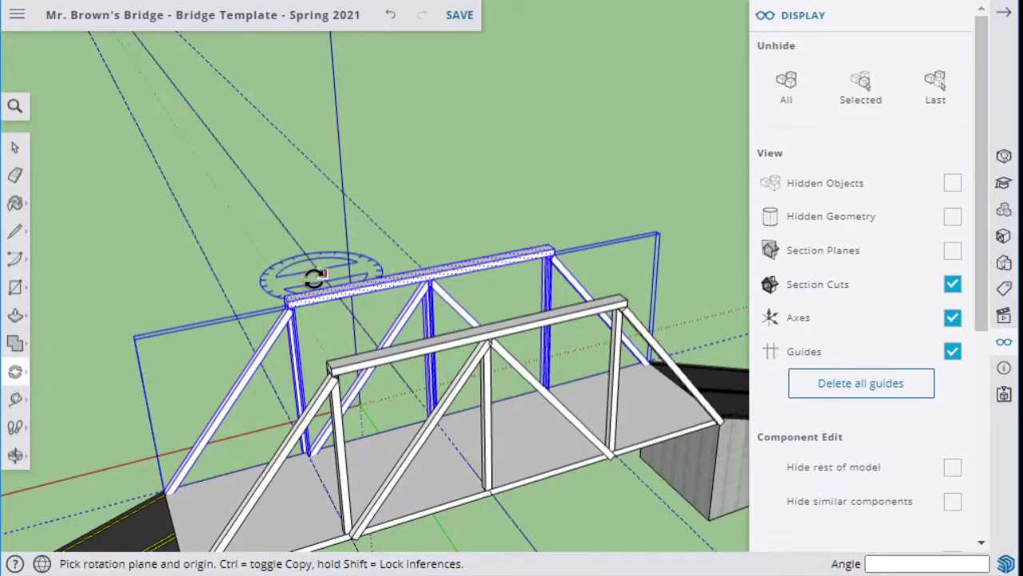
left_click(302, 291)
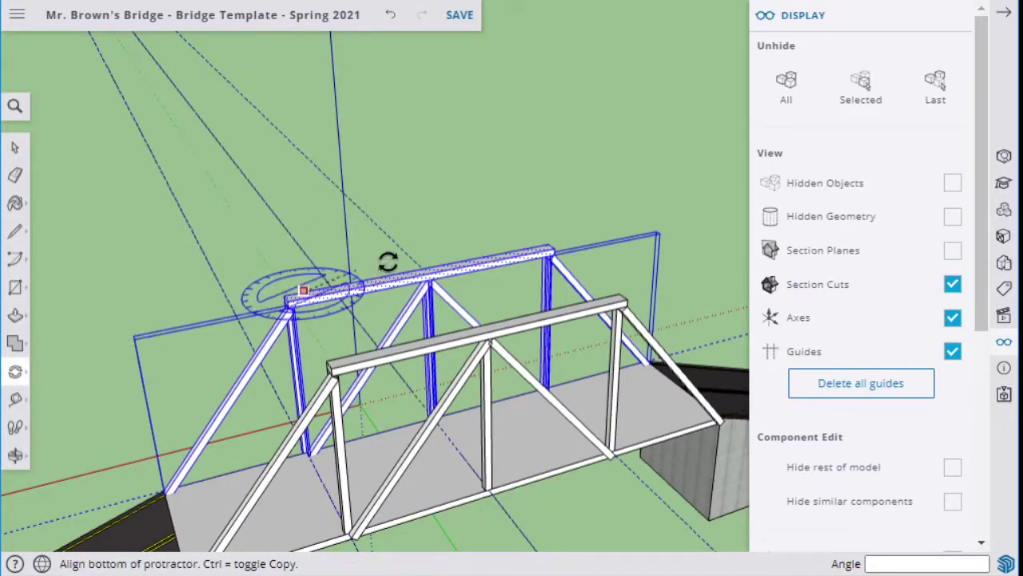
left_click(443, 271)
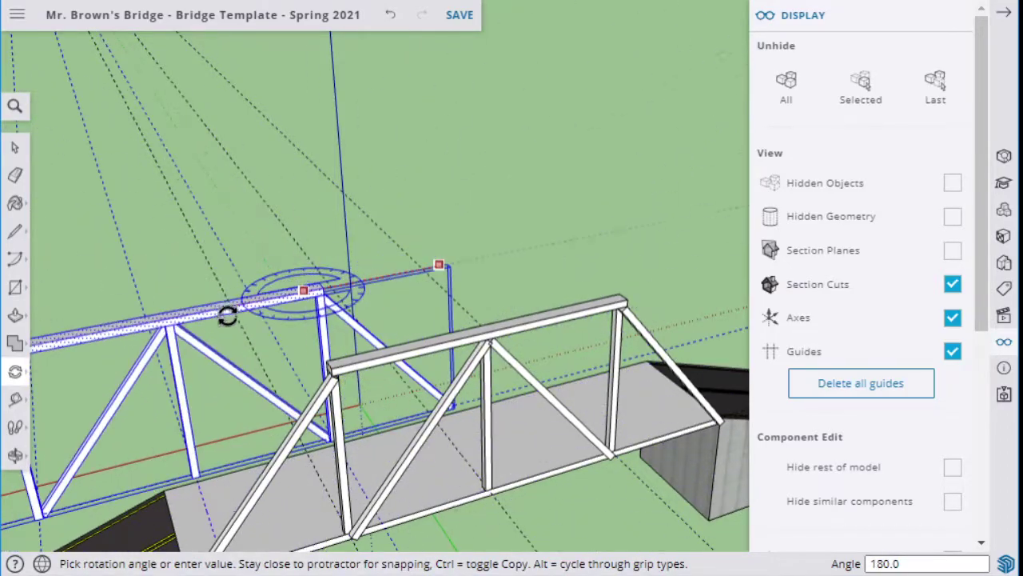
left_click(206, 312)
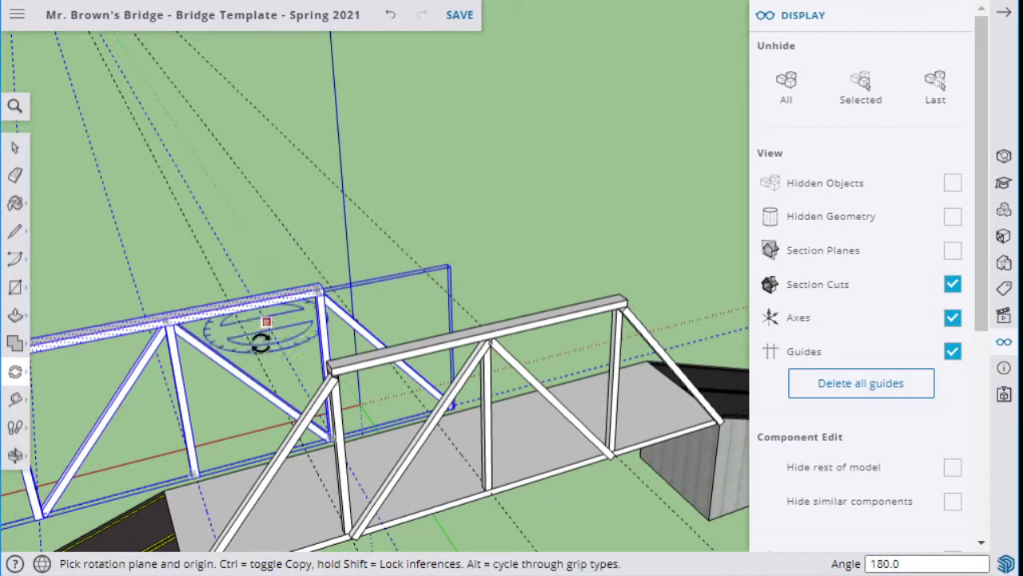
Move the copied truss by its bottom corner onto the road corner on the far deck edge.
key("m")
middle_click_drag(167, 475, 461, 333)
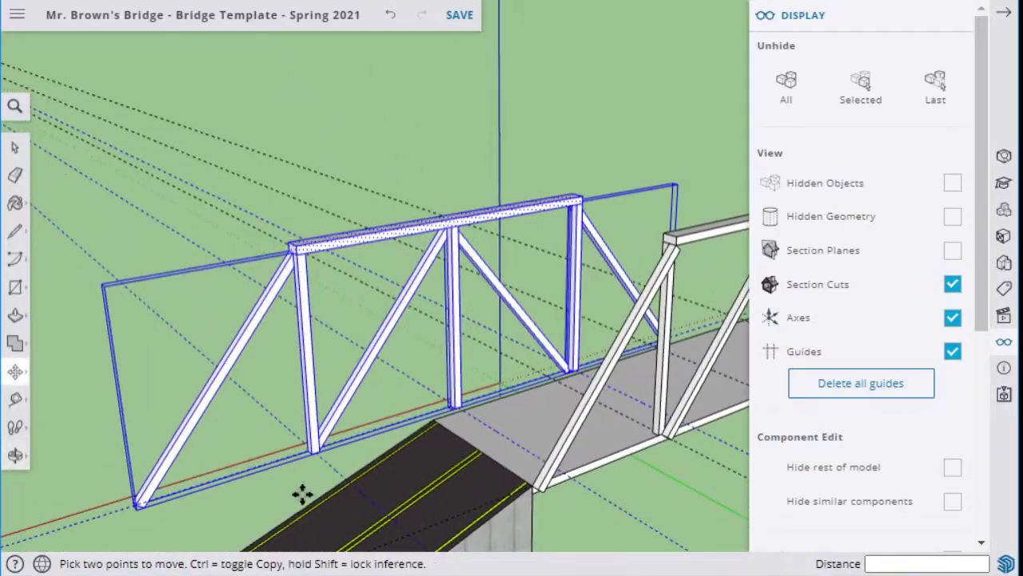
left_click(137, 498)
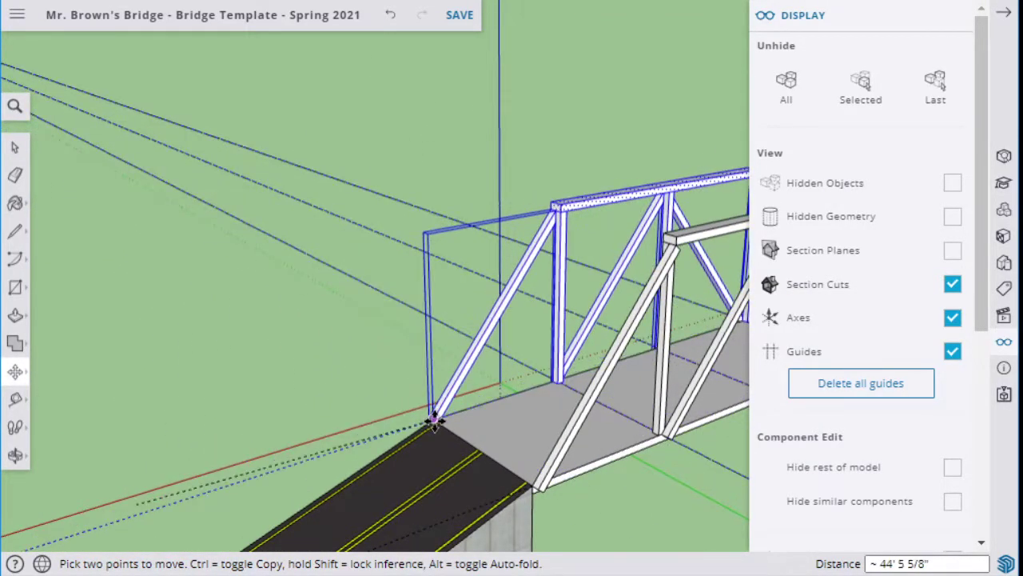
left_click(433, 421)
scroll(434, 426, "up", 2)
scroll(435, 424, "up", 4)
middle_click_drag(395, 377, 336, 320)
scroll(518, 380, "down", 2)
Clear the selection and orbit to look along the bridge deck.
left_click(14, 147)
left_click(277, 157)
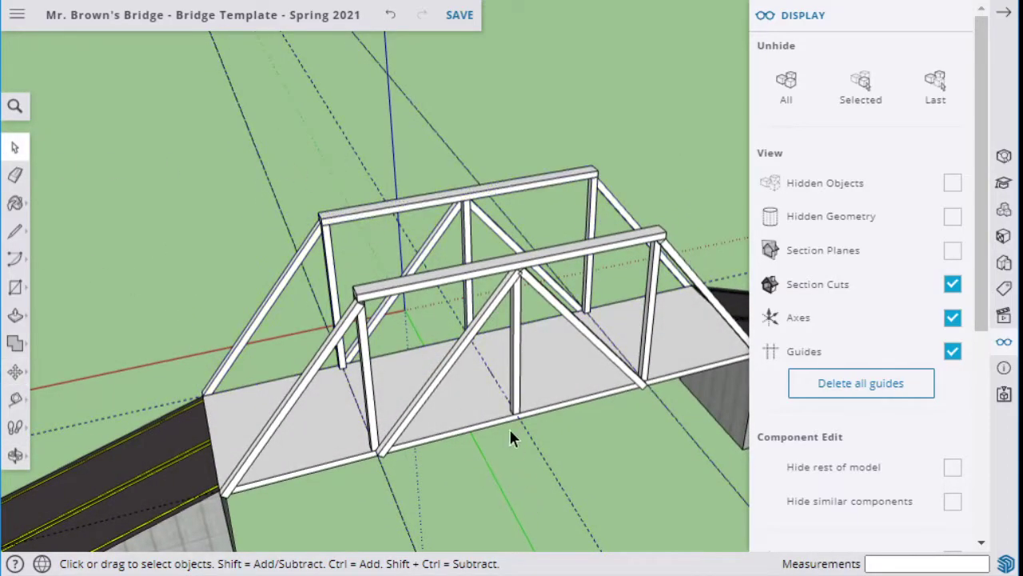
middle_click_drag(525, 457, 420, 425)
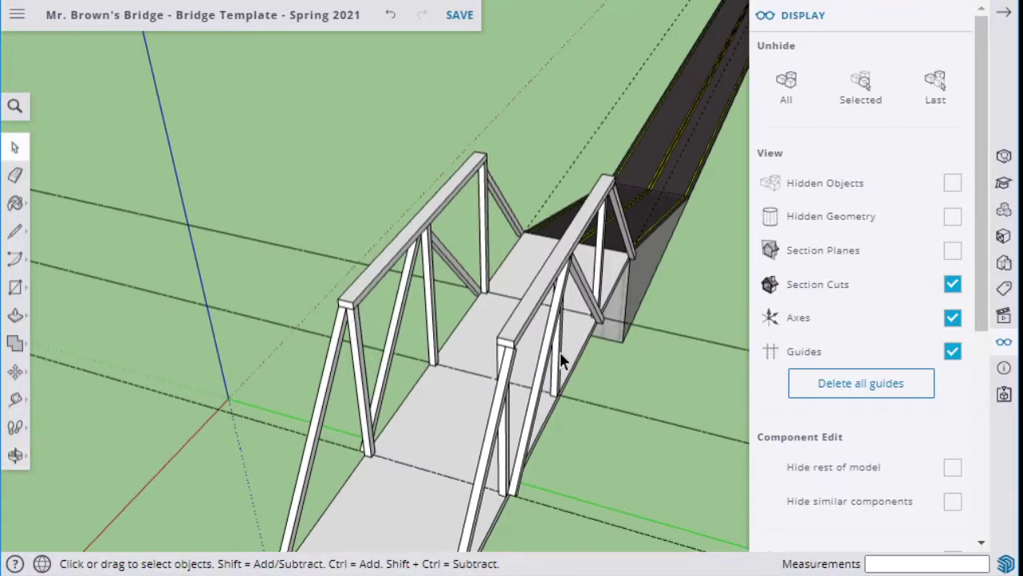
middle_click_drag(203, 310, 352, 299)
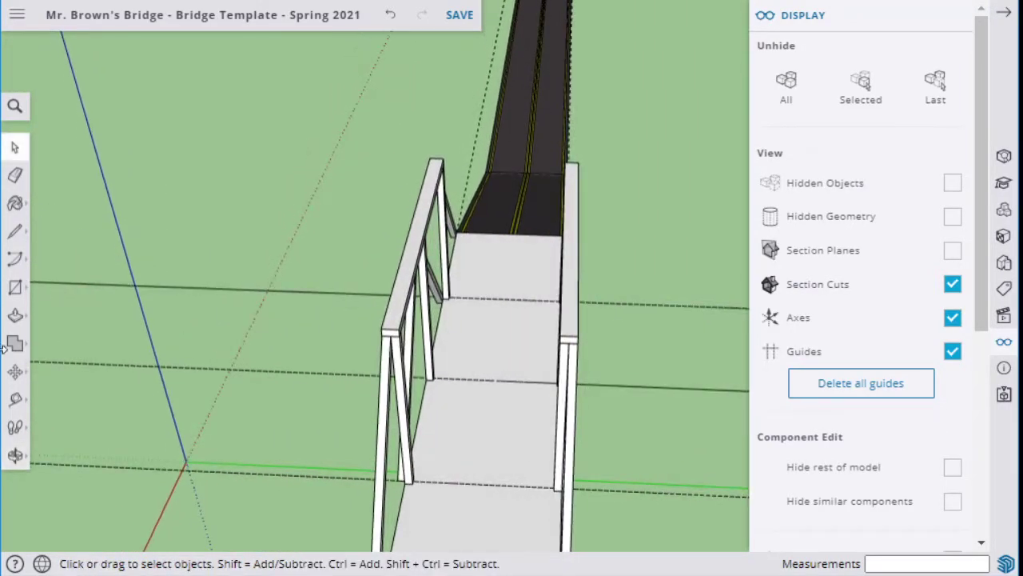
left_click(18, 289)
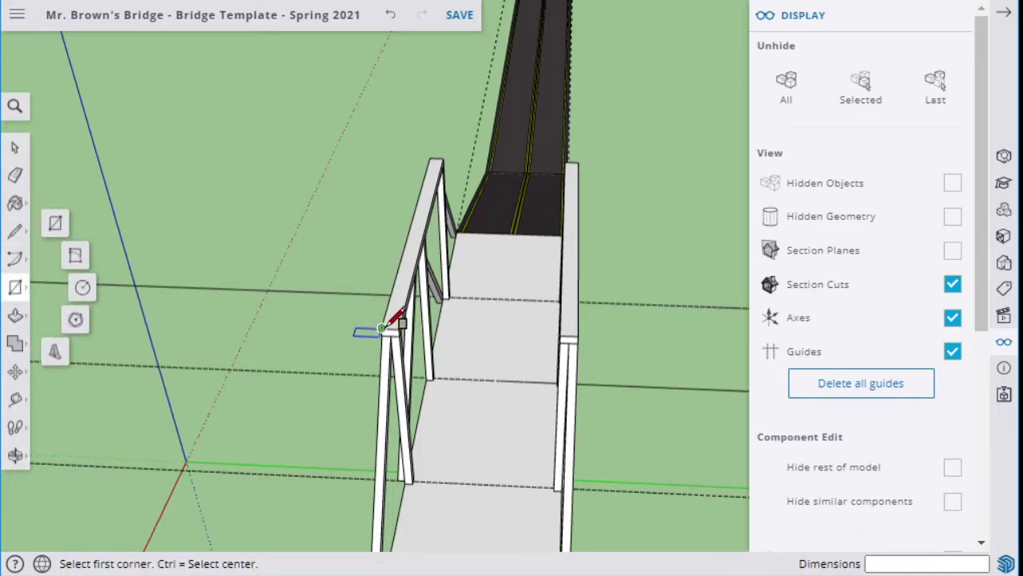
left_click(383, 328)
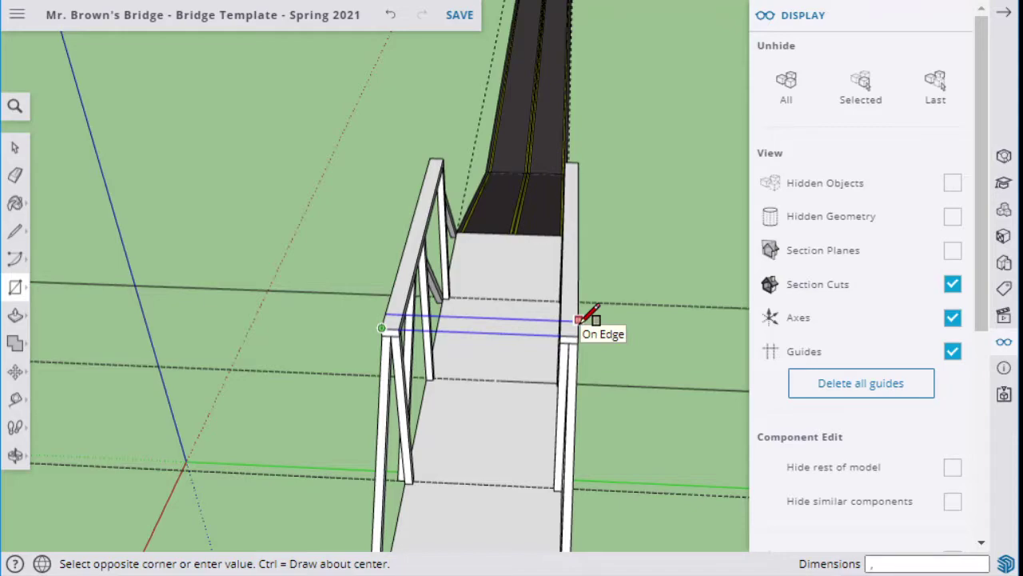
type("\"")
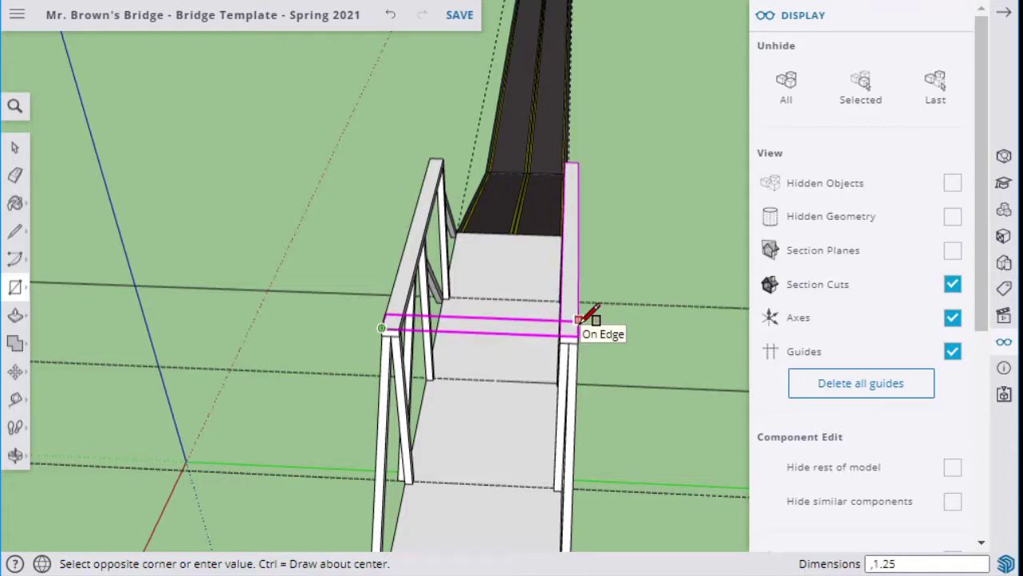
key("Return")
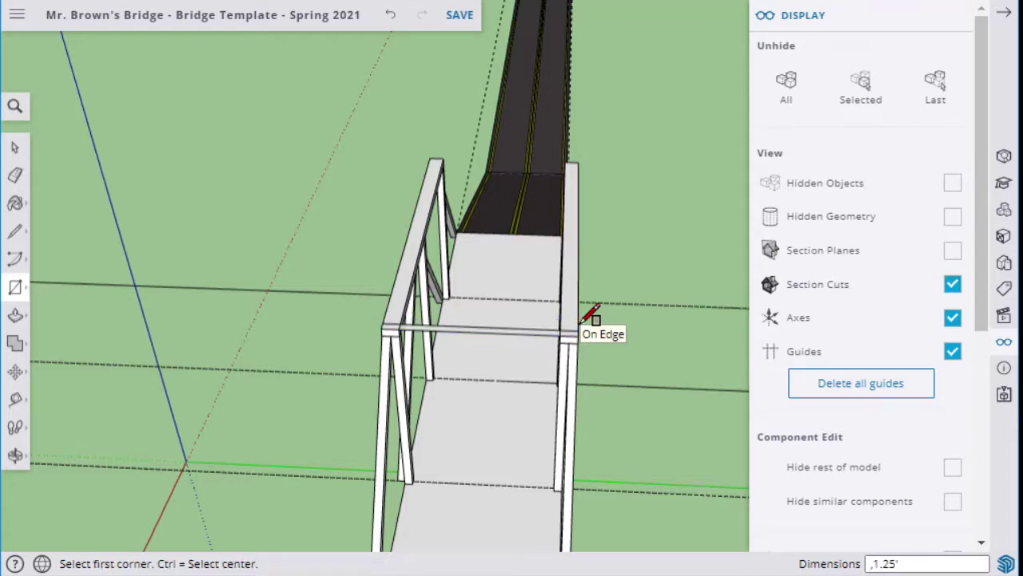
left_click(15, 317)
left_click(456, 340)
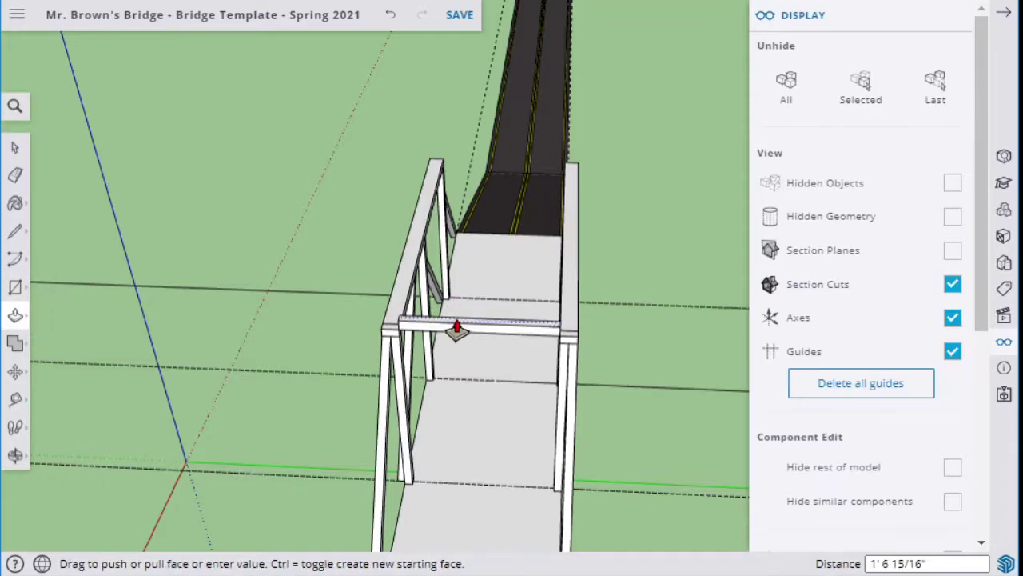
middle_click_drag(456, 328, 419, 327)
scroll(418, 324, "up", 3)
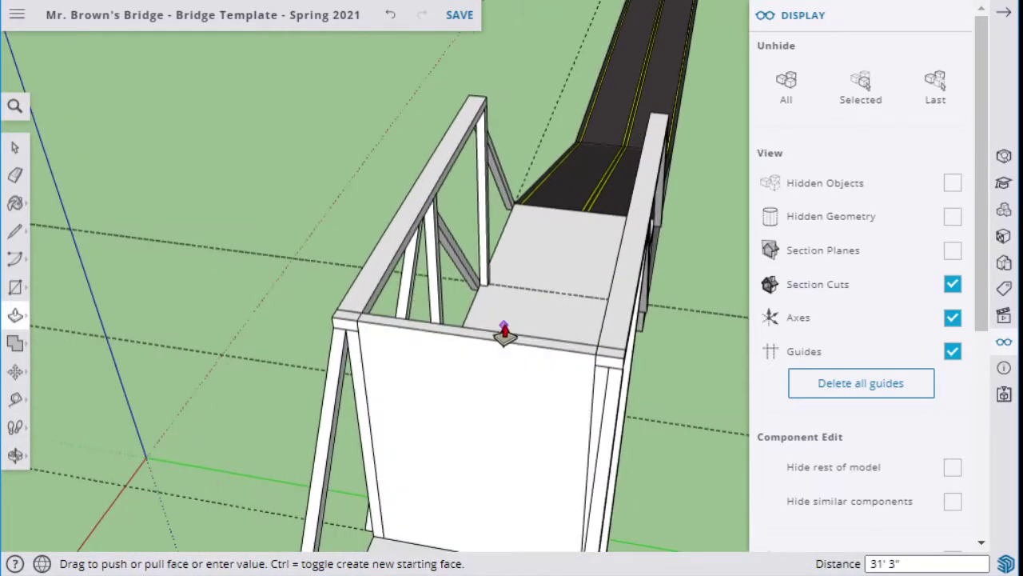
scroll(494, 335, "up", 2)
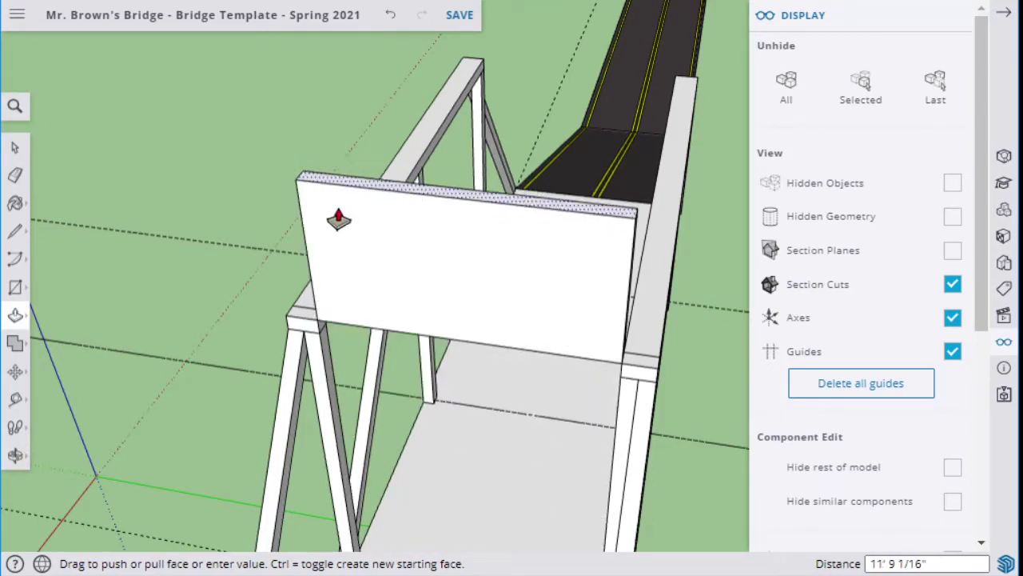
key("Escape")
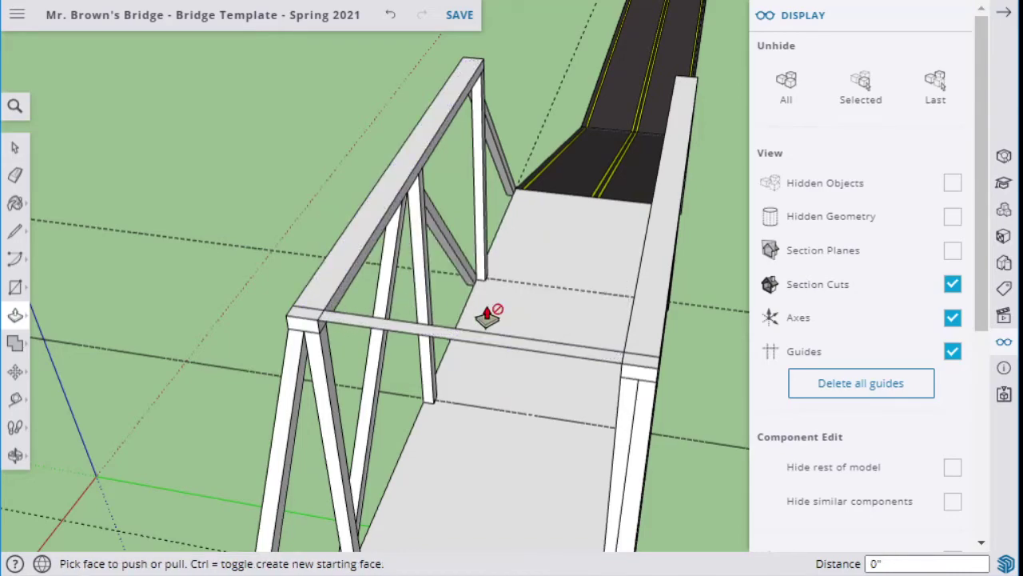
key("ctrl+z")
Make the left and right top rails into groups.
left_click(15, 148)
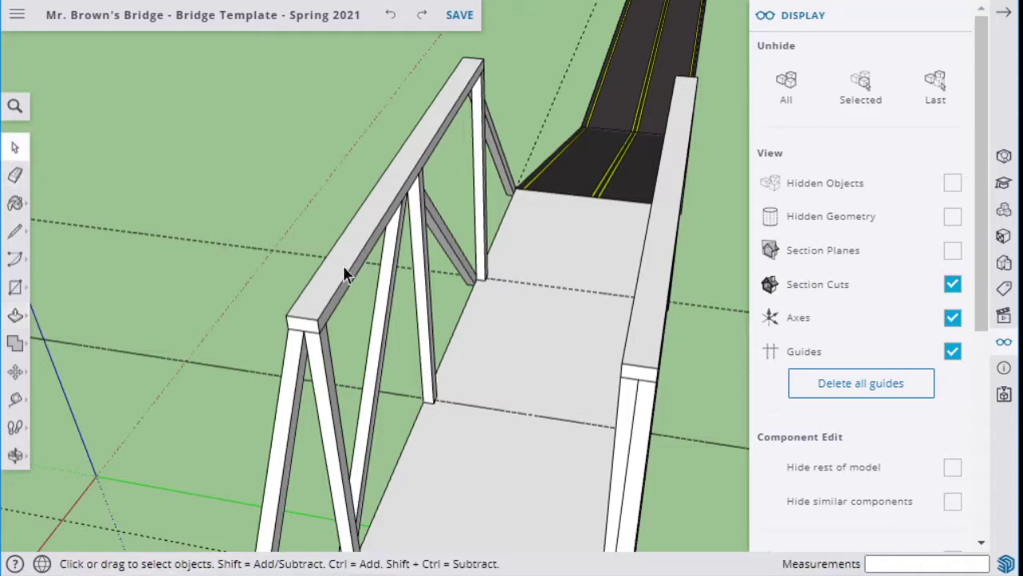
left_click(333, 274)
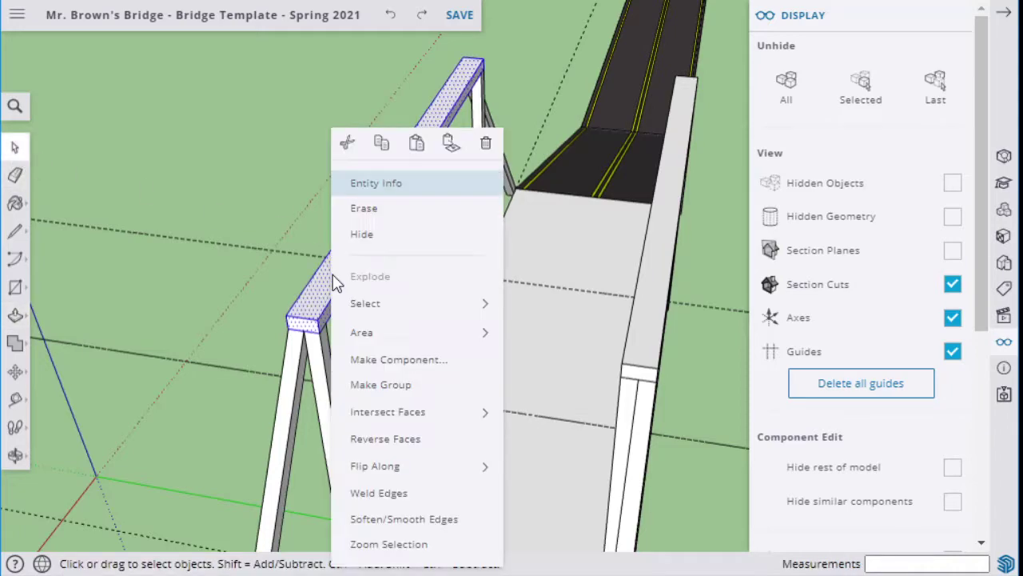
left_click(383, 386)
left_click(648, 356)
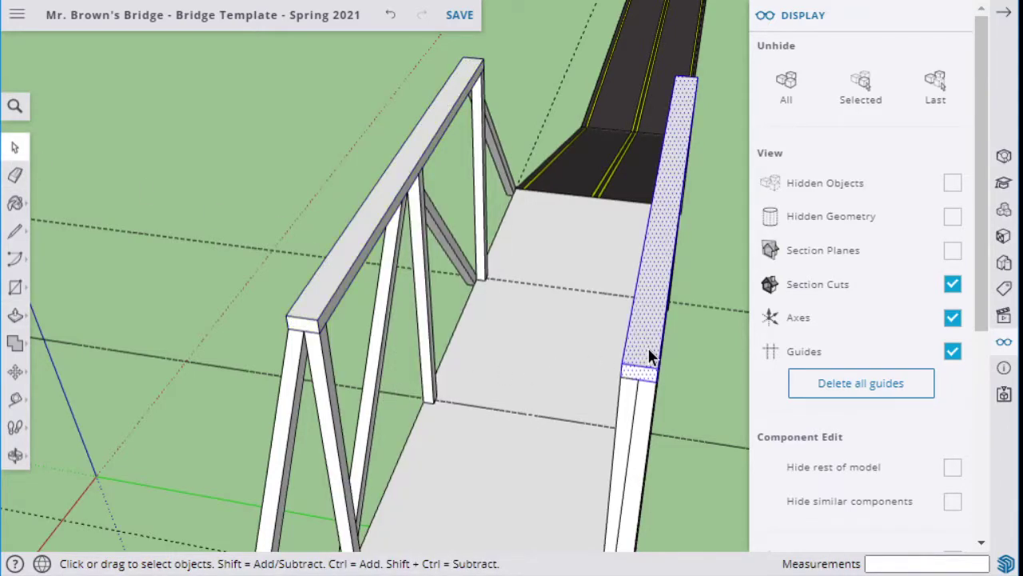
right_click(649, 356)
left_click(652, 385)
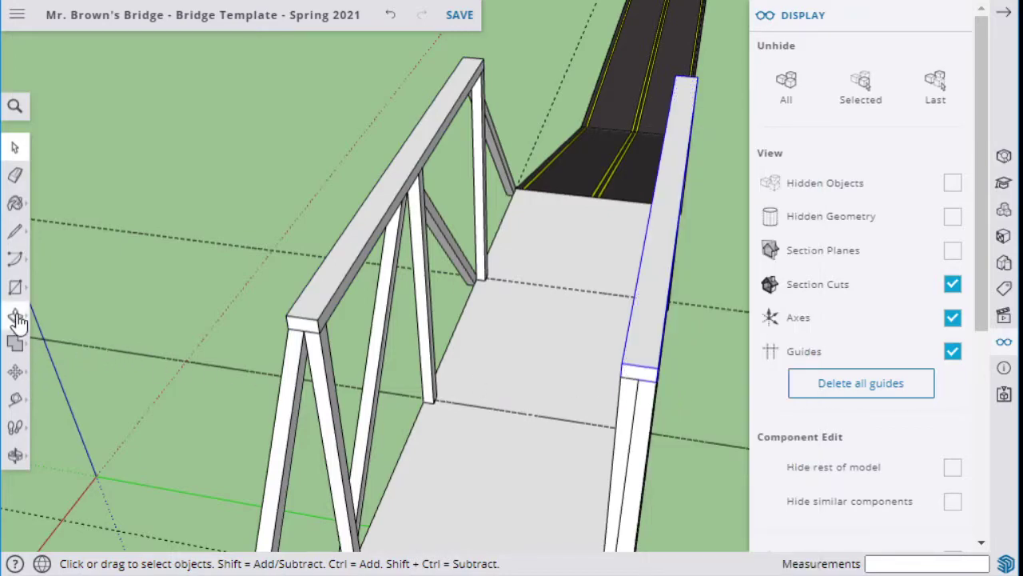
Draw a 1.25" rectangle between the near-end chords and pull it up 1.25 into a cross beam.
left_click(16, 286)
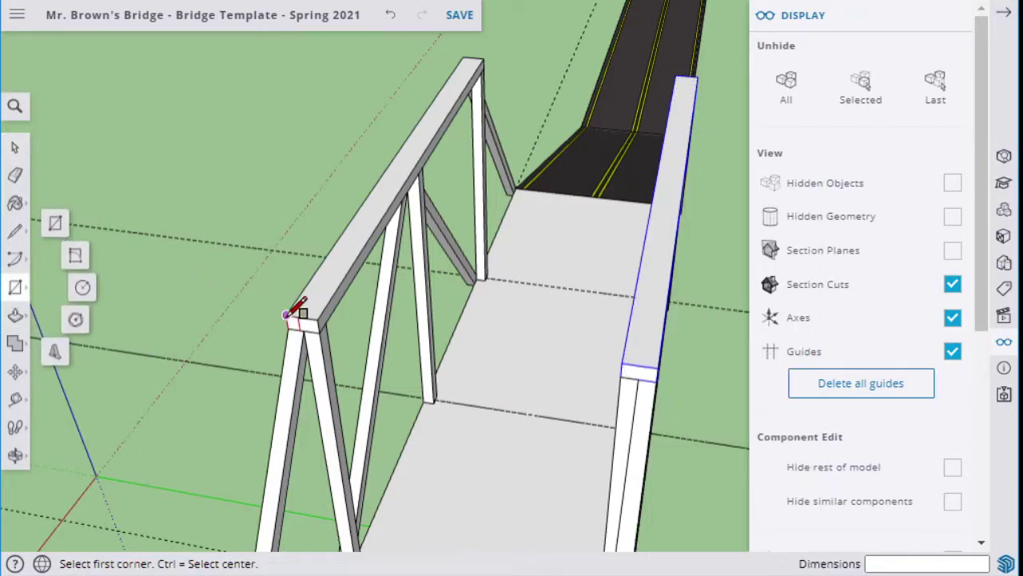
left_click(286, 315)
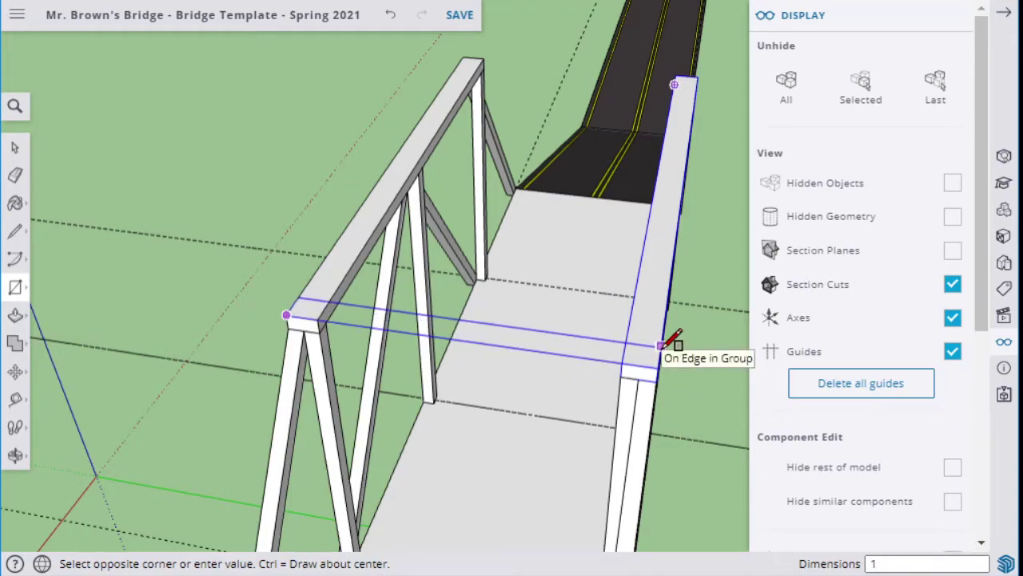
type("1.25\"")
key("Return")
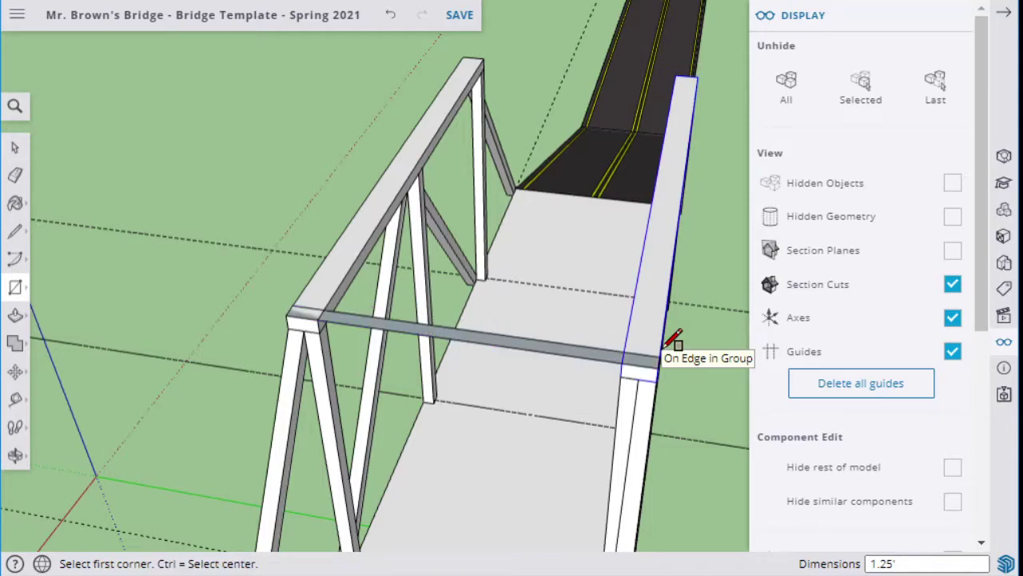
left_click(15, 315)
left_click(348, 324)
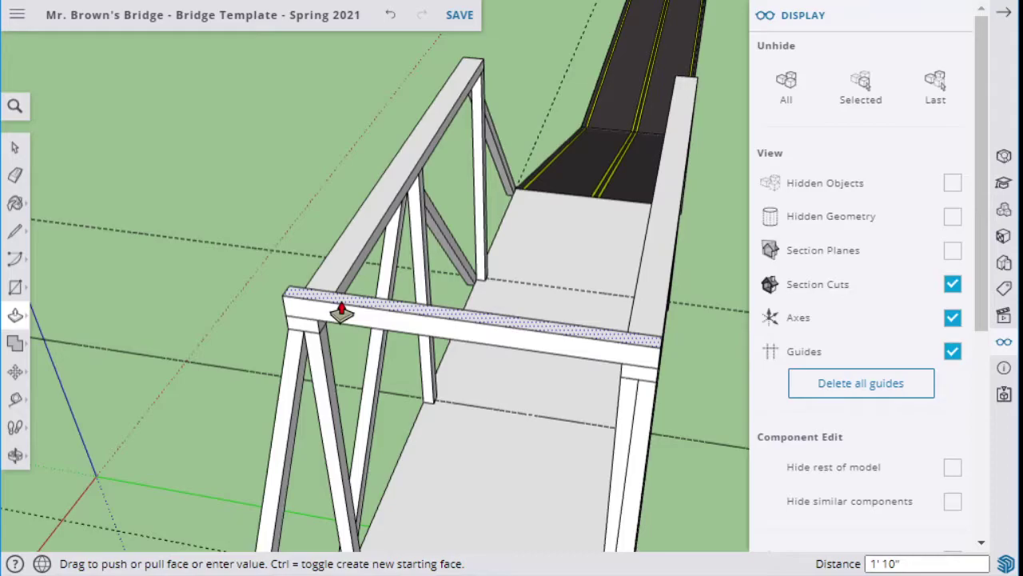
type("1.25")
key("Return")
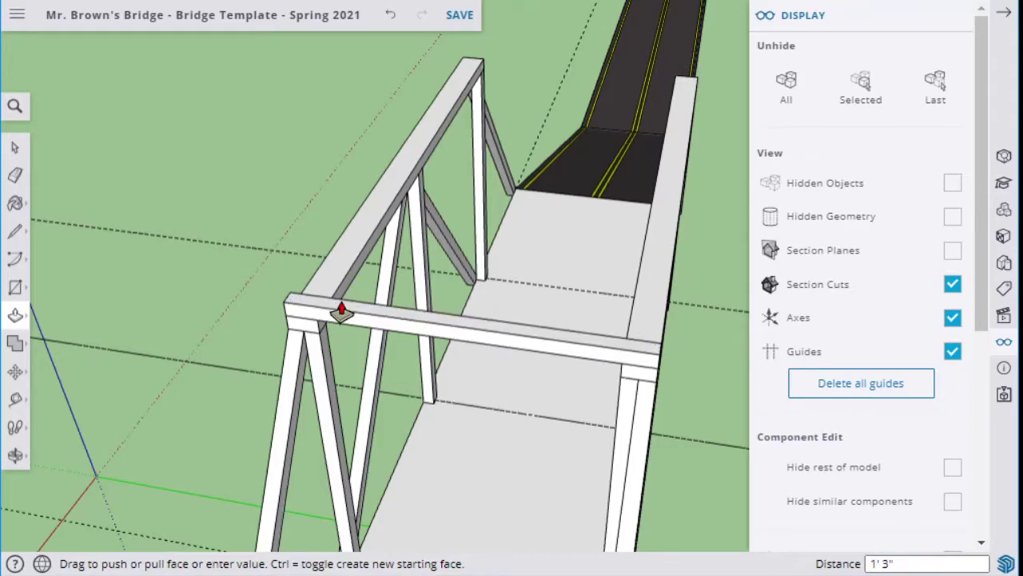
middle_click_drag(345, 311, 217, 284)
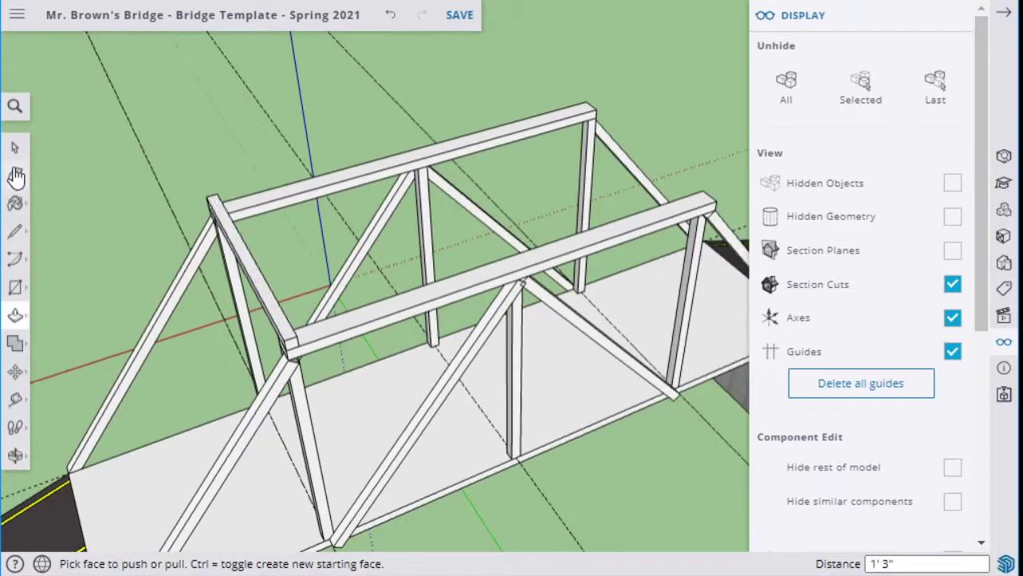
left_click(14, 147)
Make the near-end cross beam into a group.
left_click(256, 279)
right_click(256, 281)
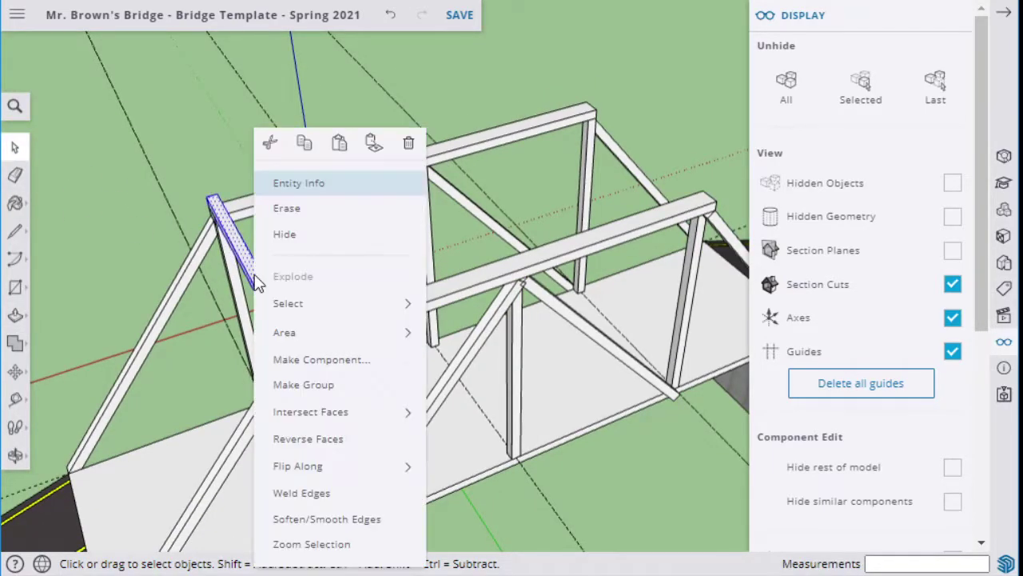
left_click(317, 387)
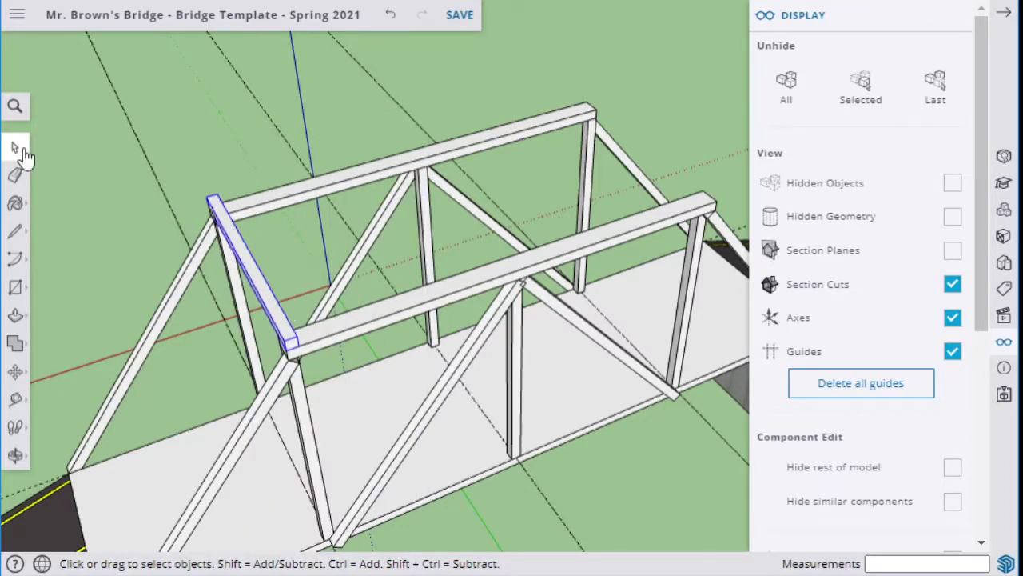
Copy the cross beam to the middle and the far end of the top chords.
left_click(15, 371)
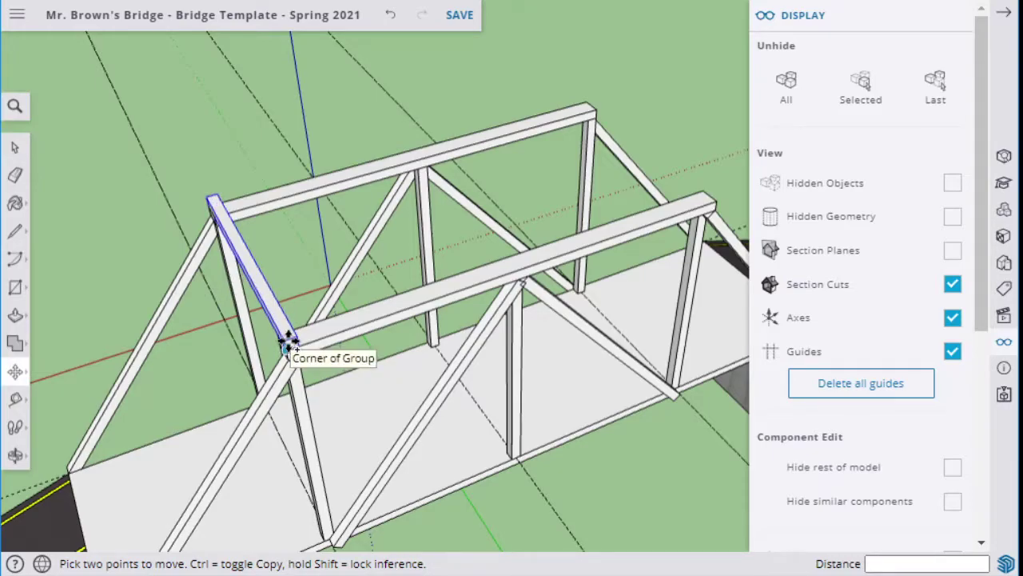
left_click(286, 344)
left_click(521, 266)
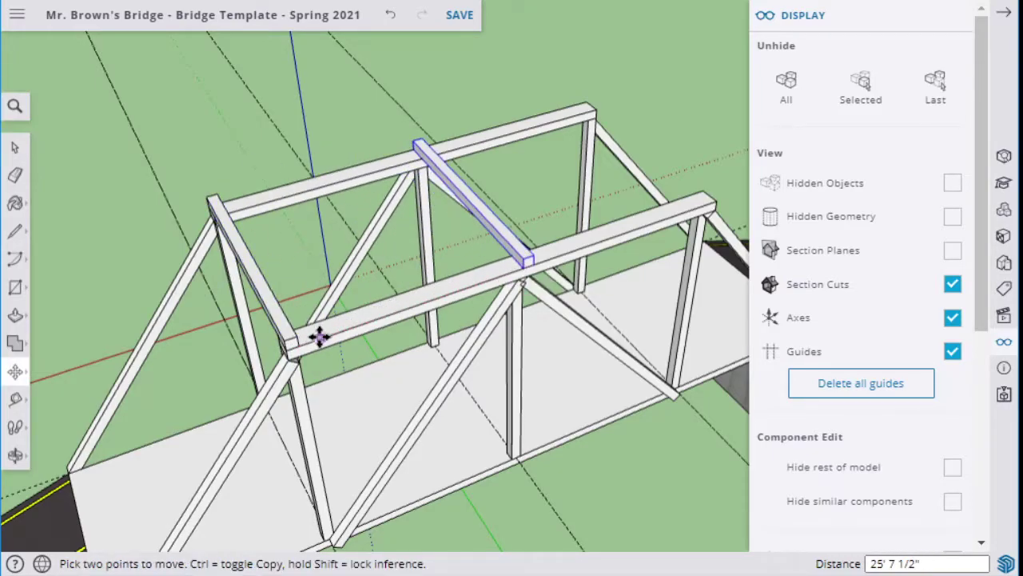
key("ctrl")
left_click(524, 265)
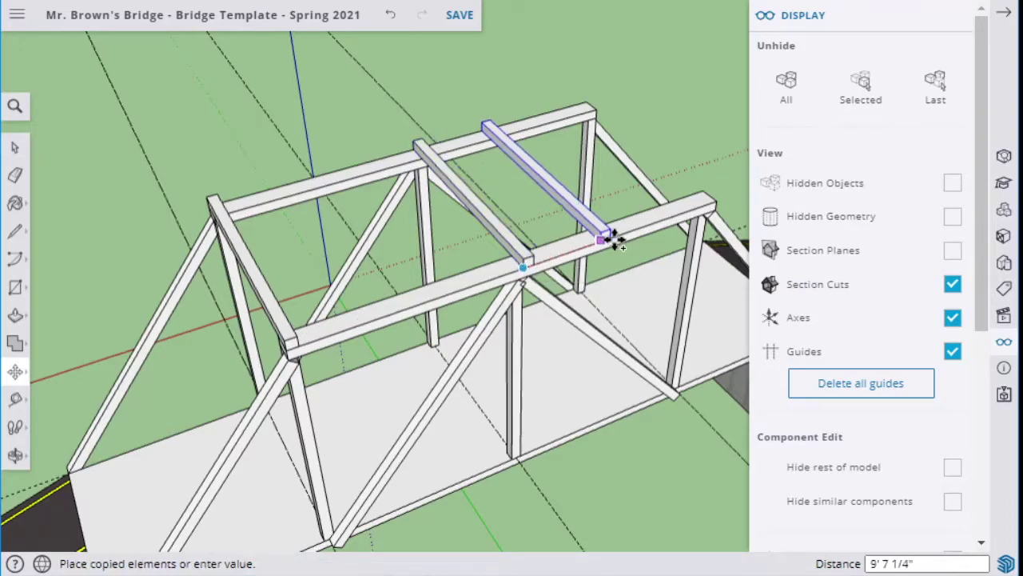
left_click(716, 202)
Set the far-end beam flush with the truss end and view the whole bridge across the abutments.
scroll(715, 201, "up", 5)
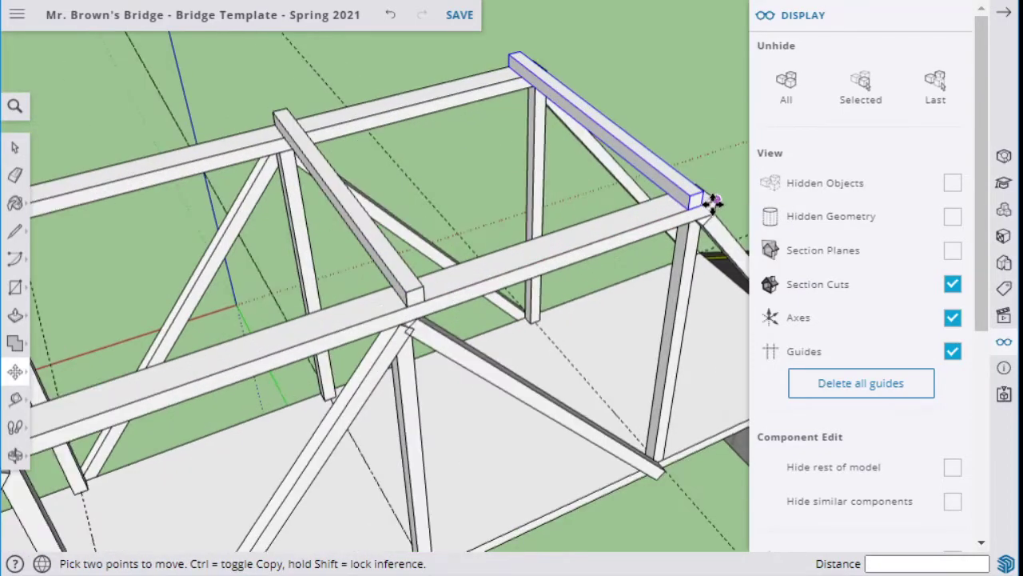
left_click(692, 200)
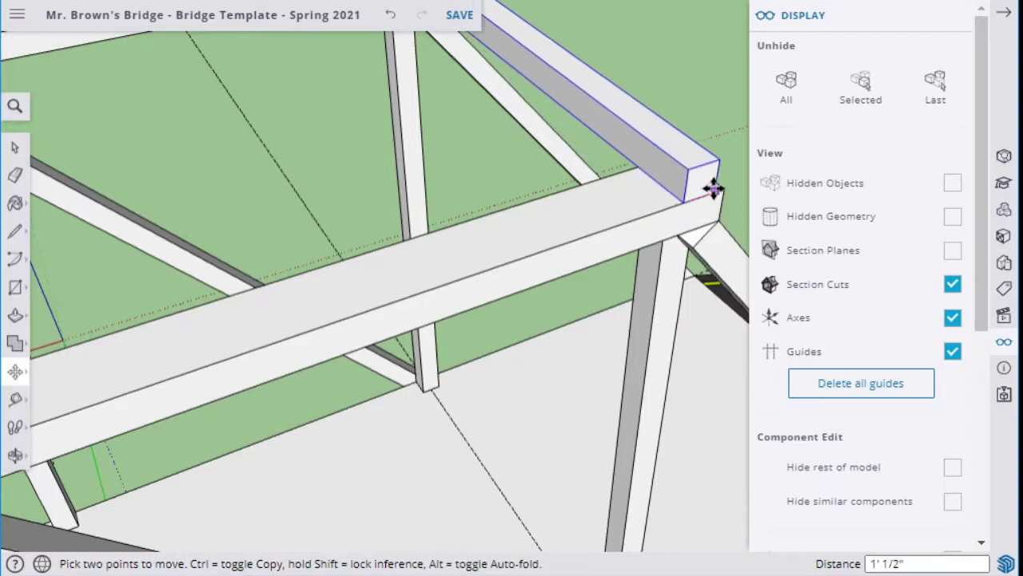
left_click(722, 190)
scroll(502, 301, "down", 3)
scroll(279, 308, "down", 3)
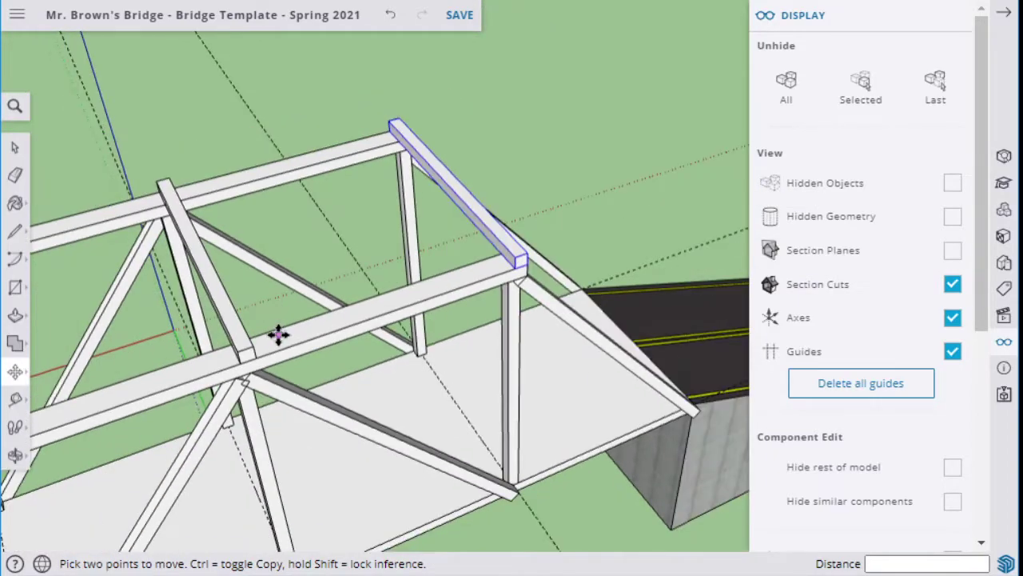
middle_click_drag(277, 333, 392, 270)
scroll(363, 260, "down", 2)
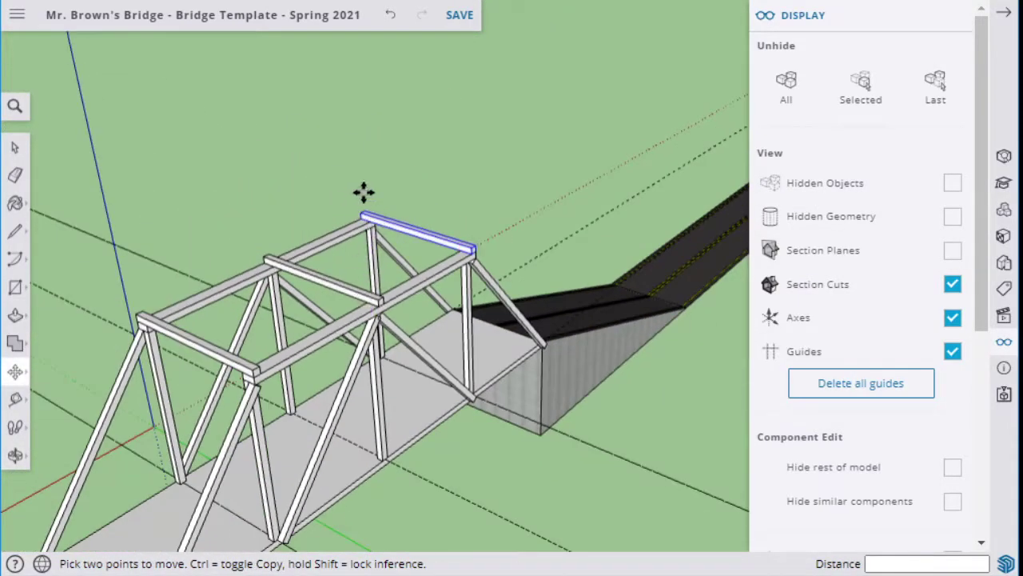
middle_click_drag(407, 378, 445, 393)
scroll(445, 393, "down", 2)
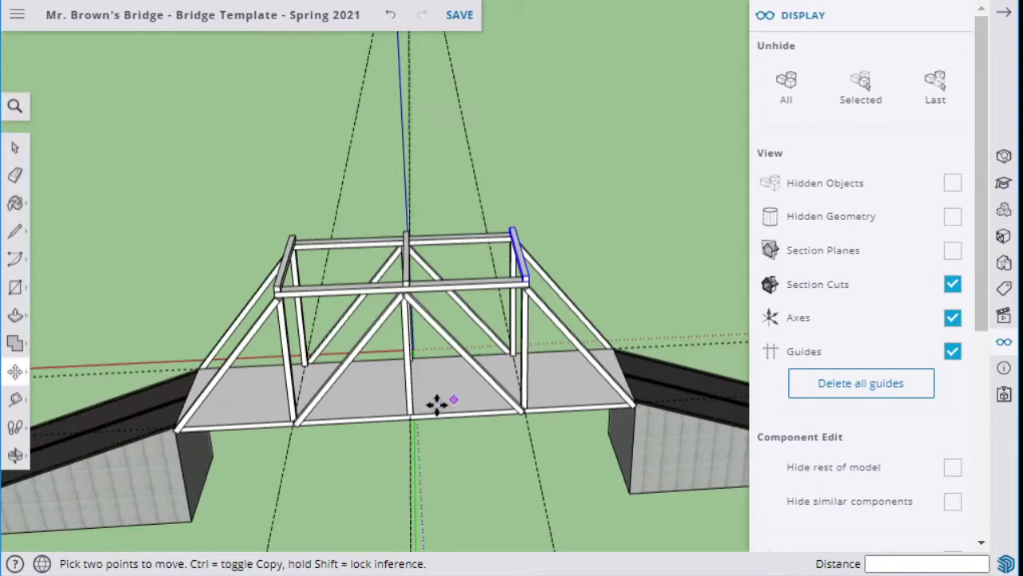
Zoom in on the top truss joint and select the left diagonal beam.
left_click(15, 147)
scroll(226, 235, "up", 3)
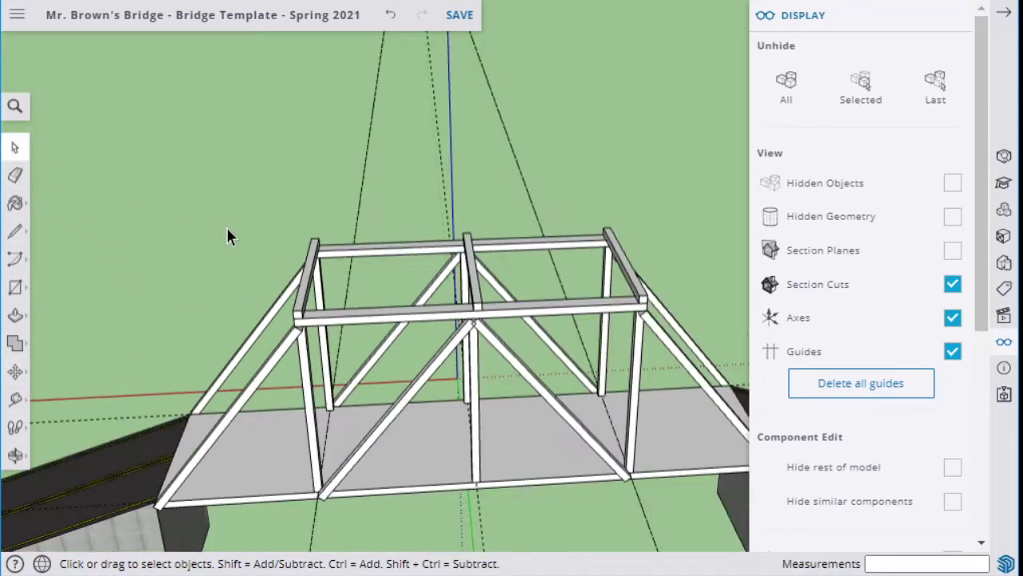
scroll(228, 232, "down", 2)
middle_click_drag(468, 407, 429, 328)
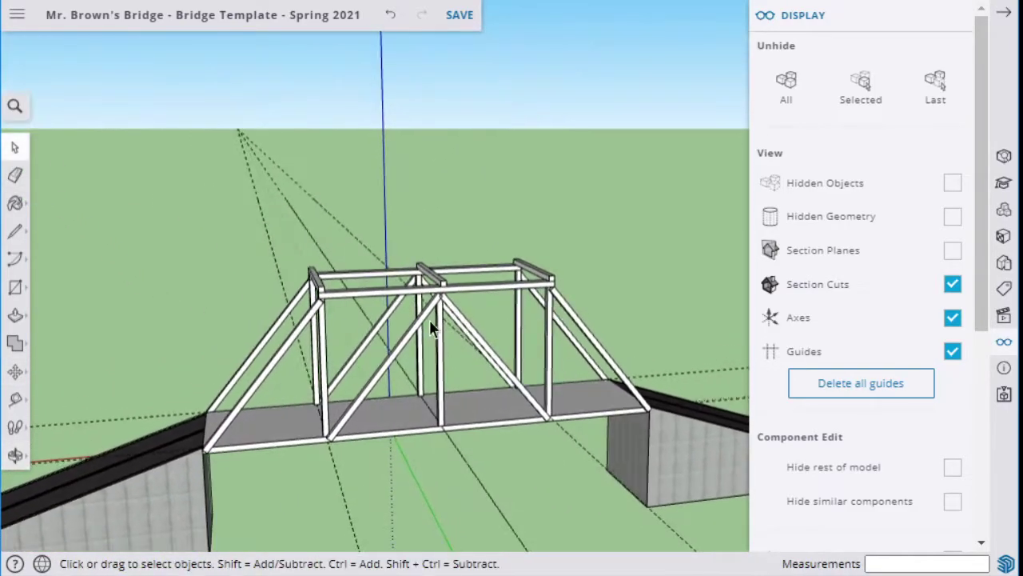
scroll(430, 328, "up", 3)
scroll(425, 299, "down", 1)
middle_click_drag(300, 360, 503, 277, "shift")
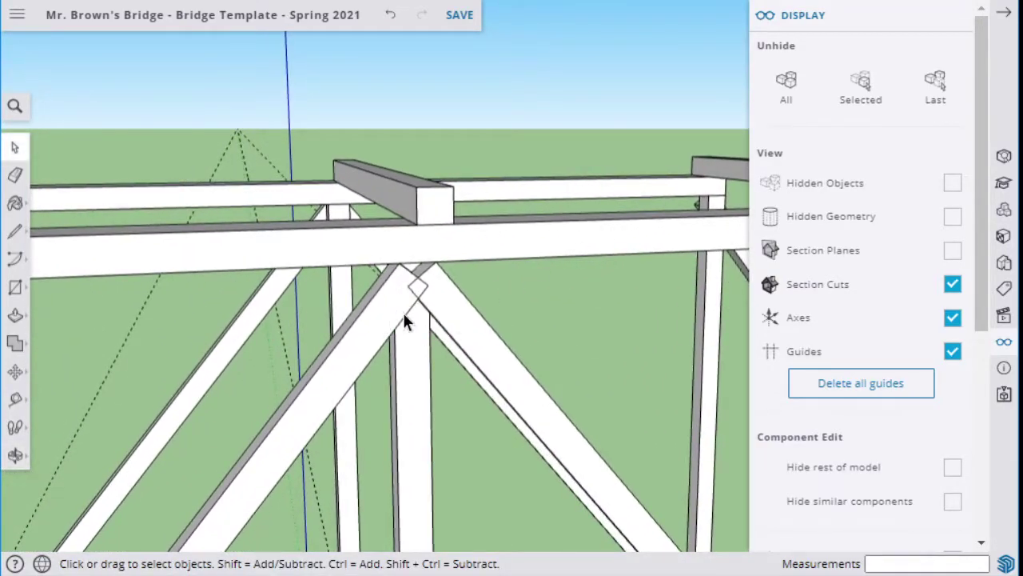
scroll(408, 308, "up", 4)
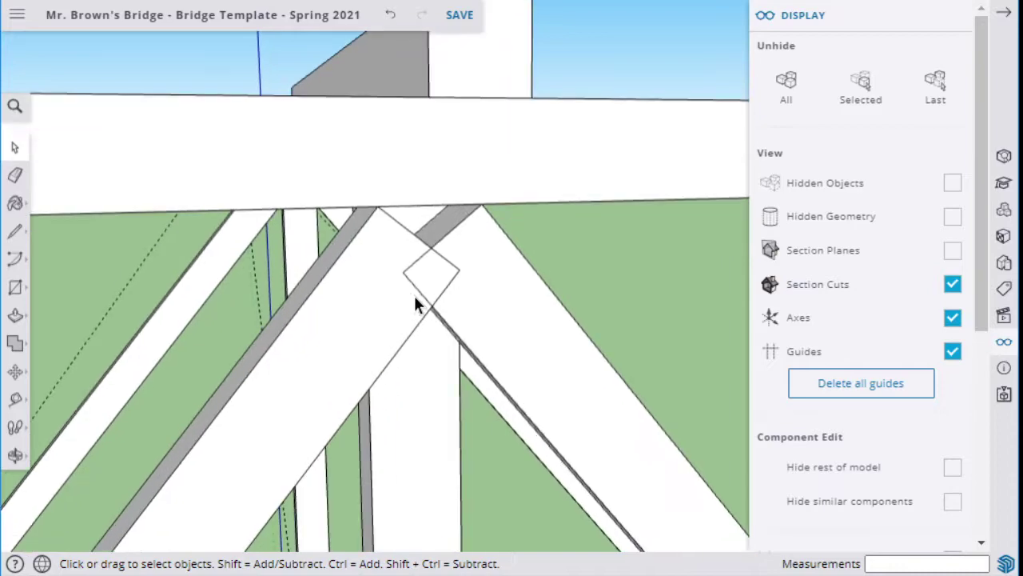
scroll(420, 294, "up", 1)
left_click(426, 279)
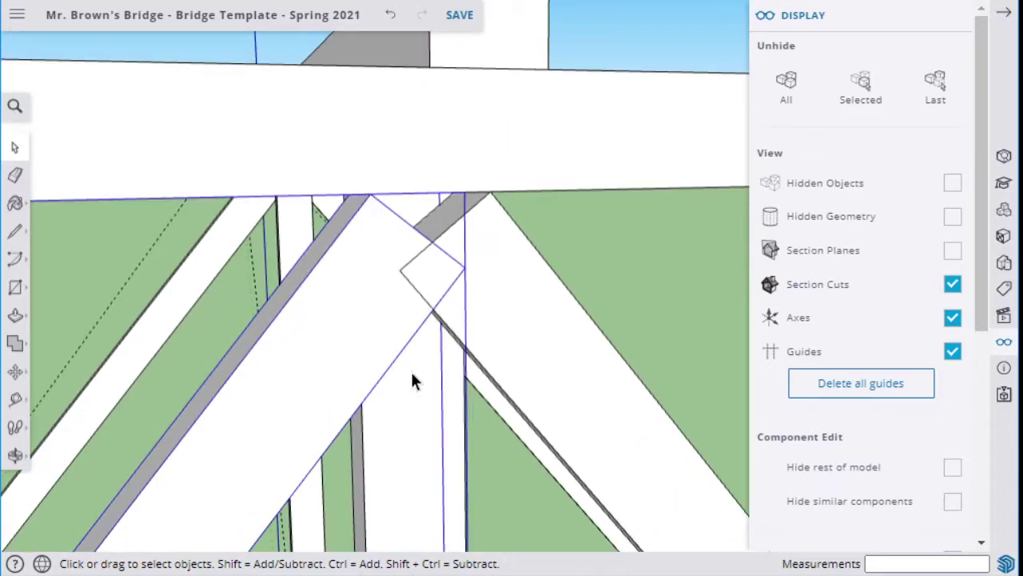
Inside the diagonal beam, draw a trim line across its overlapping tip.
middle_click_drag(412, 381, 435, 297)
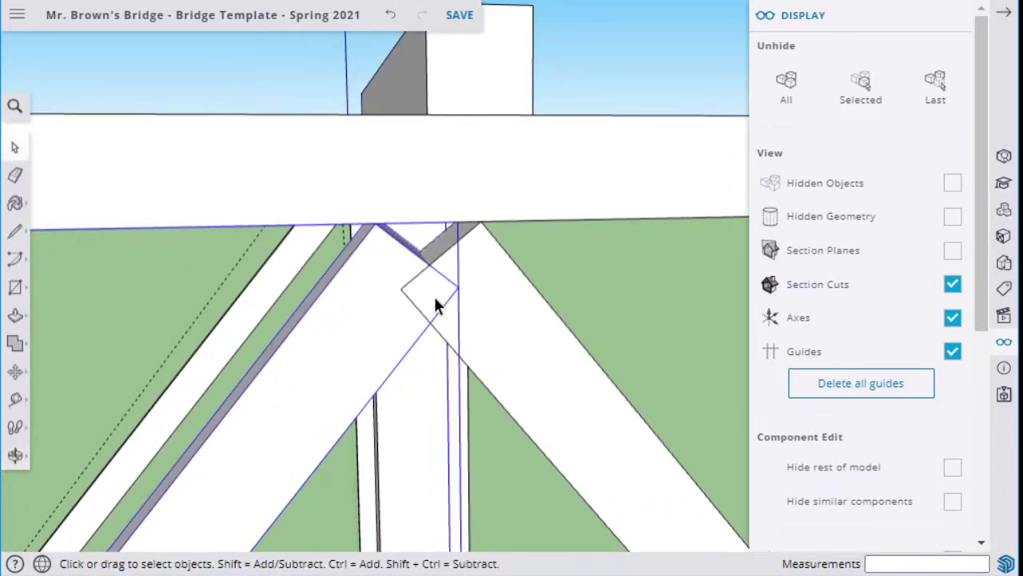
double_click(368, 322)
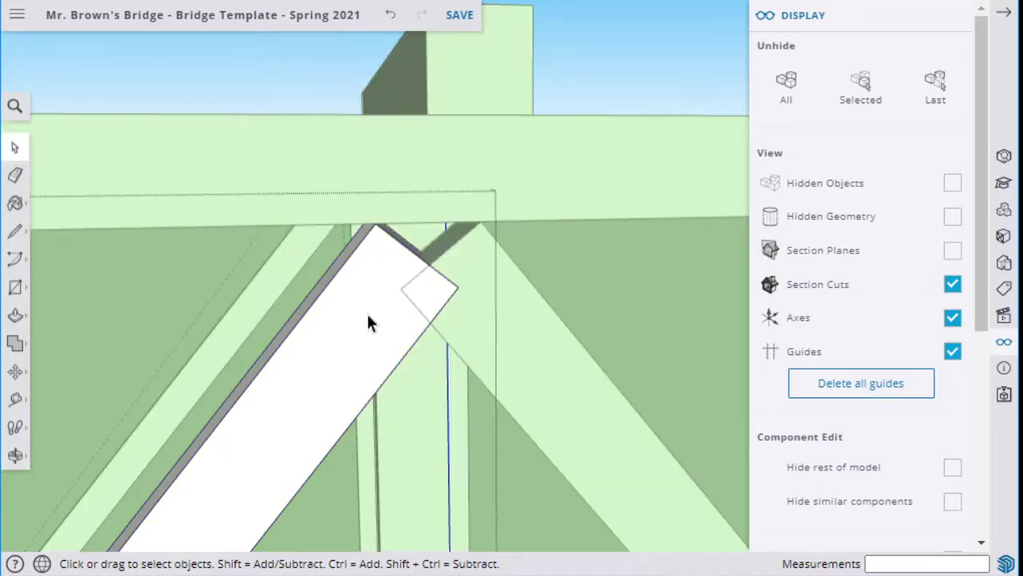
left_click(16, 233)
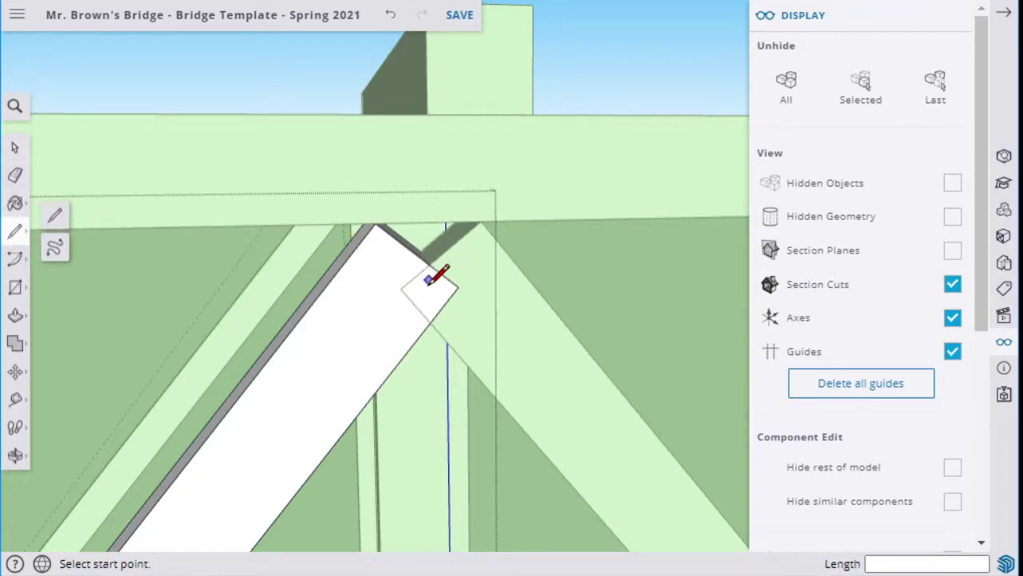
left_click(430, 320)
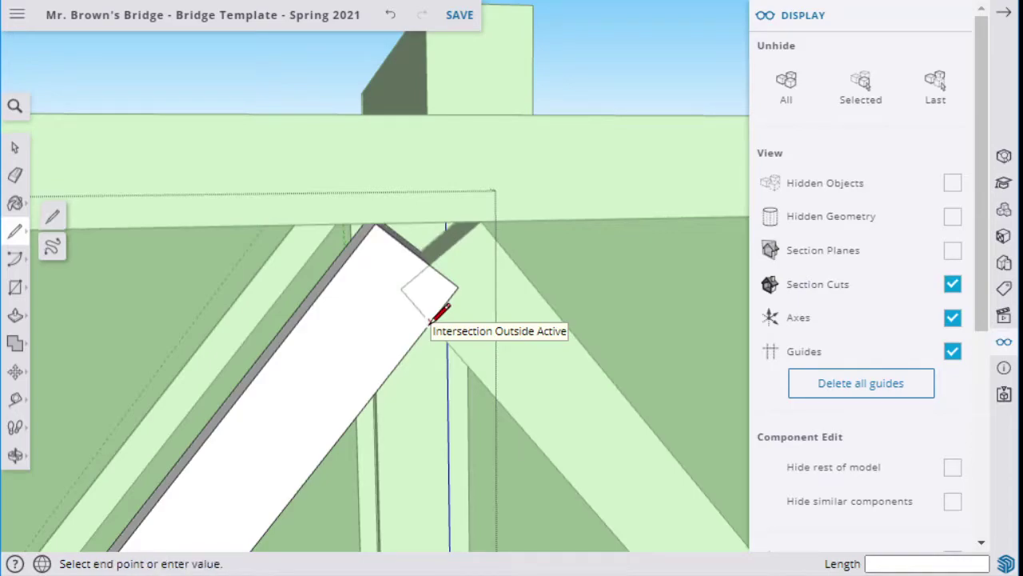
left_click(432, 264)
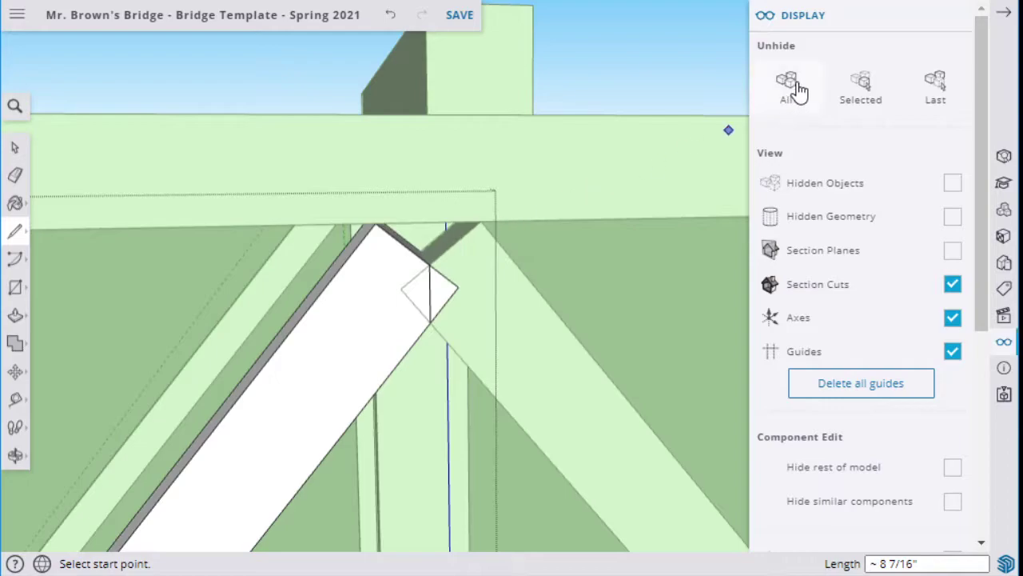
Close the Display panel and push the triangular overlap face through, trimming the diagonal flush.
left_click(998, 12)
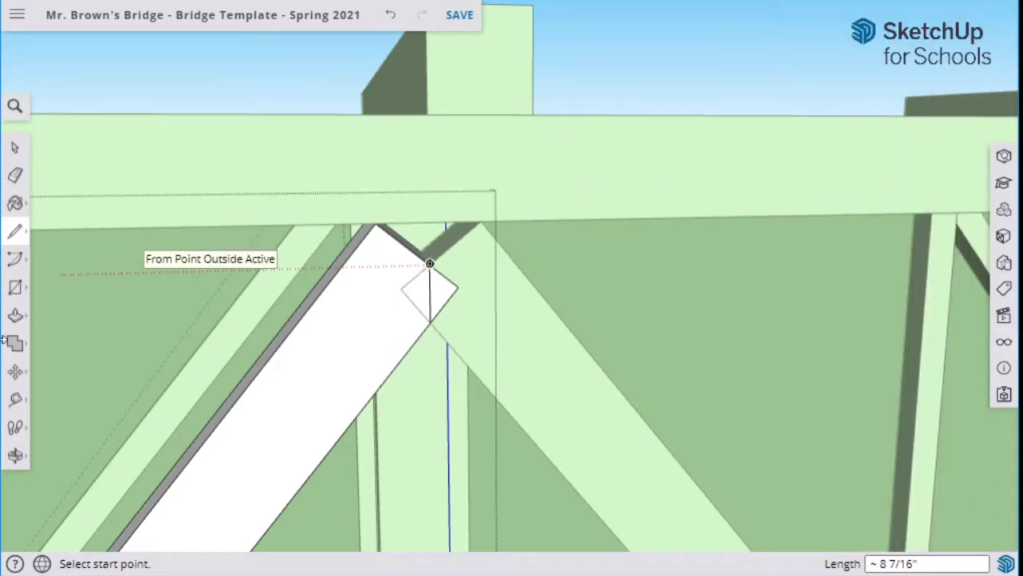
left_click(16, 316)
middle_click_drag(555, 407, 455, 340)
left_click(428, 292)
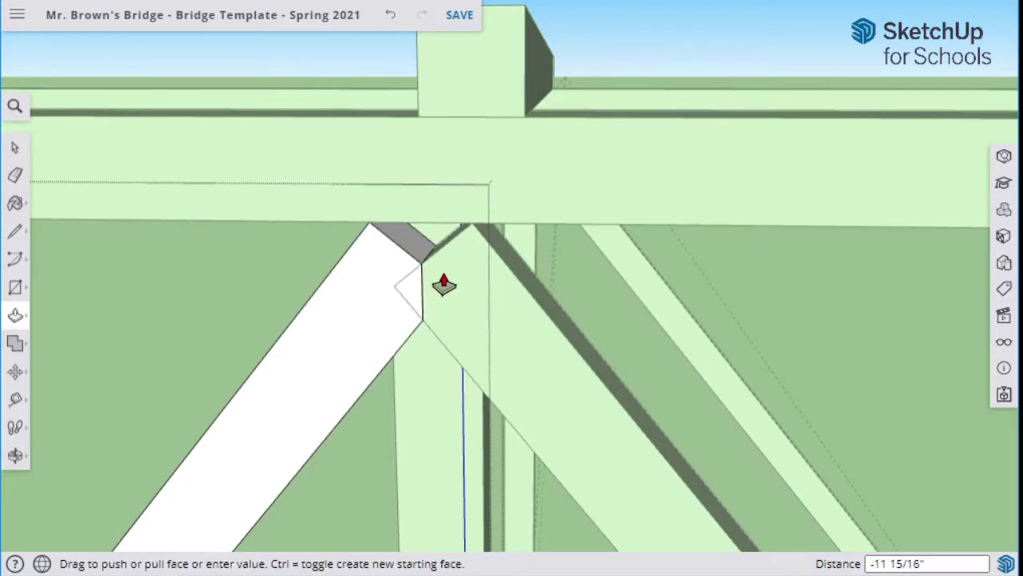
left_click(458, 254)
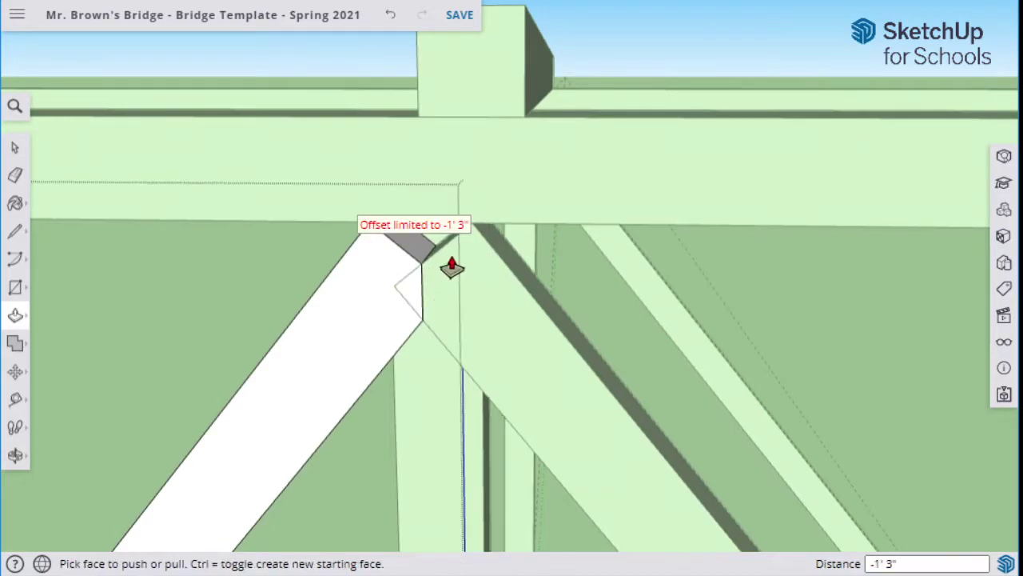
middle_click_drag(386, 366, 448, 339)
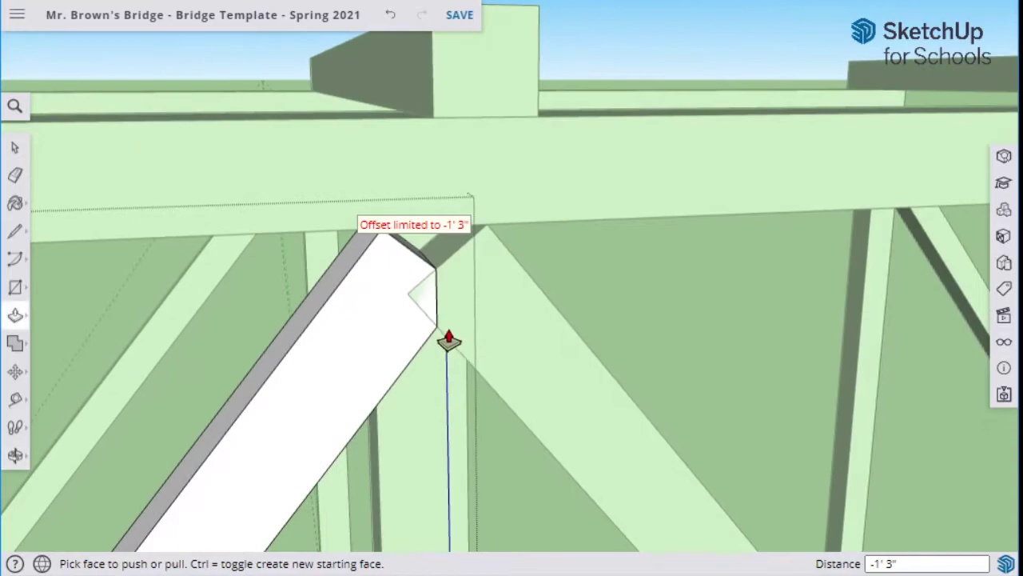
scroll(512, 343, "down", 4)
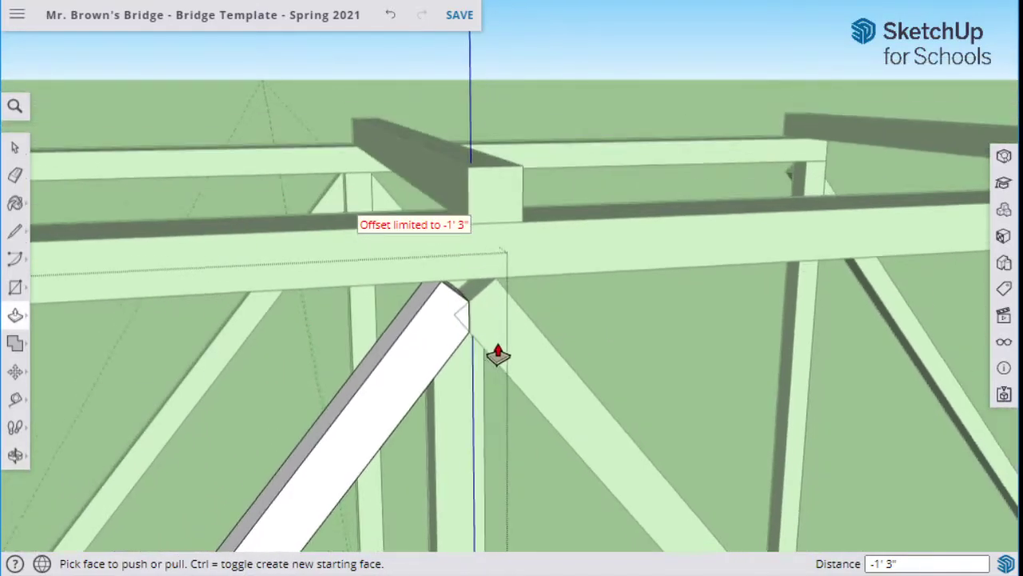
scroll(496, 354, "up", 4)
middle_click_drag(487, 372, 416, 368)
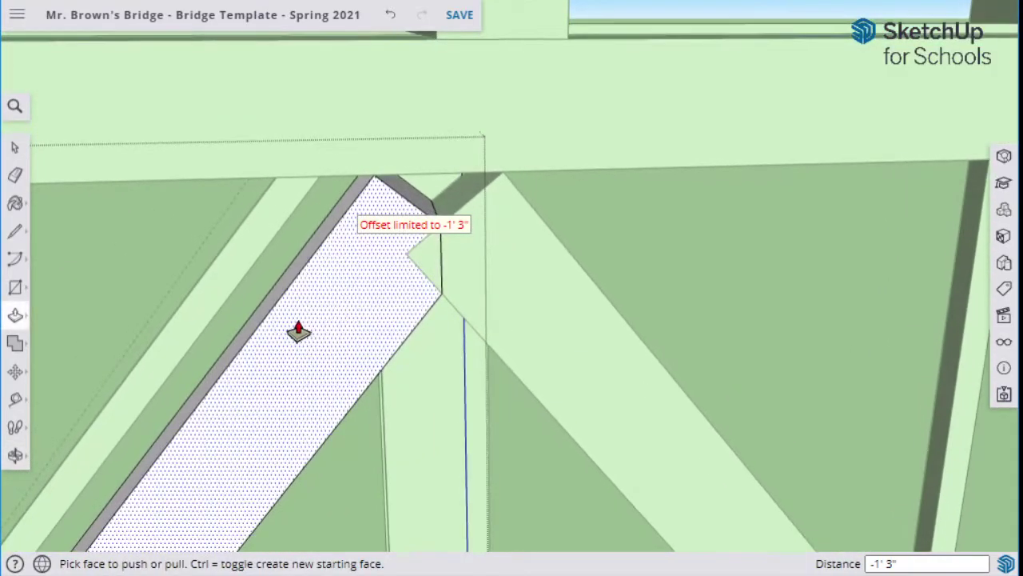
left_click(15, 150)
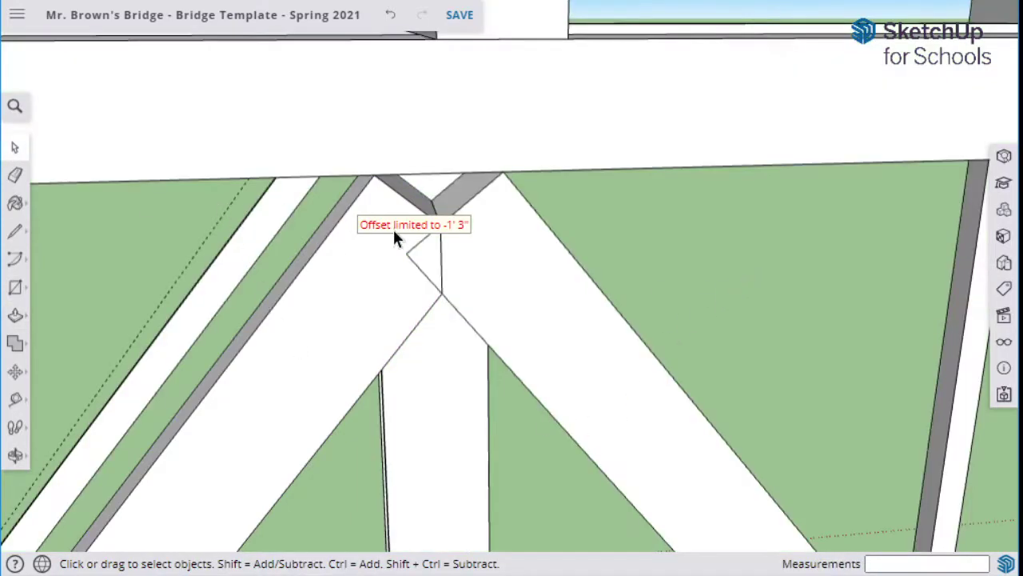
Inside the right diagonal group, draw a line across its tip to split off the overlap.
left_click(522, 302)
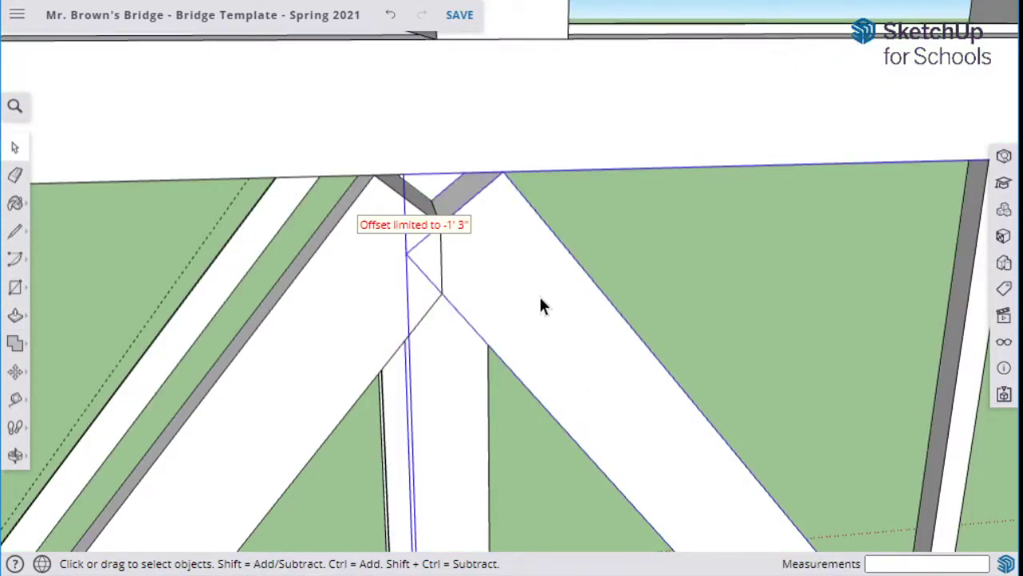
double_click(490, 281)
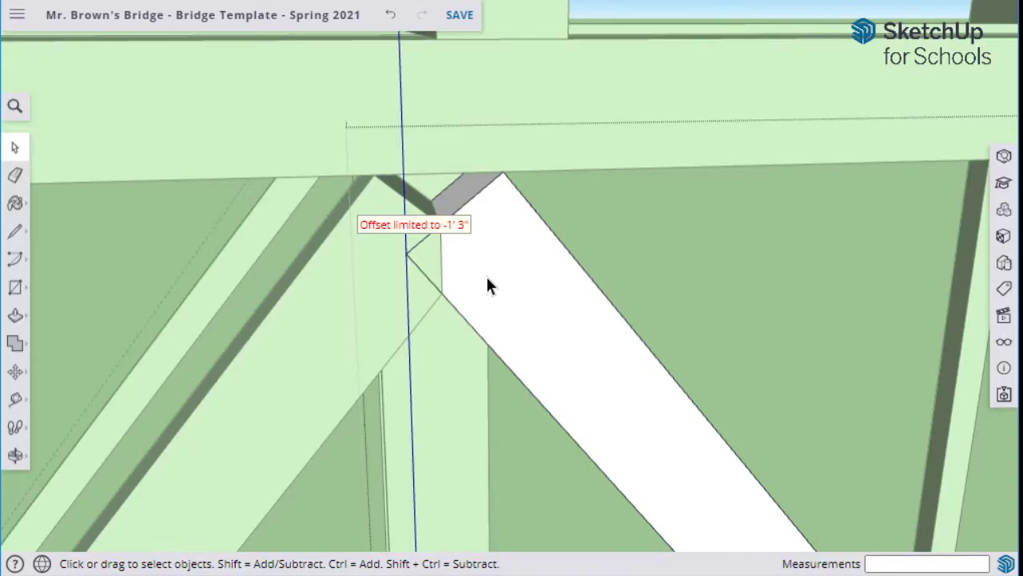
left_click(15, 231)
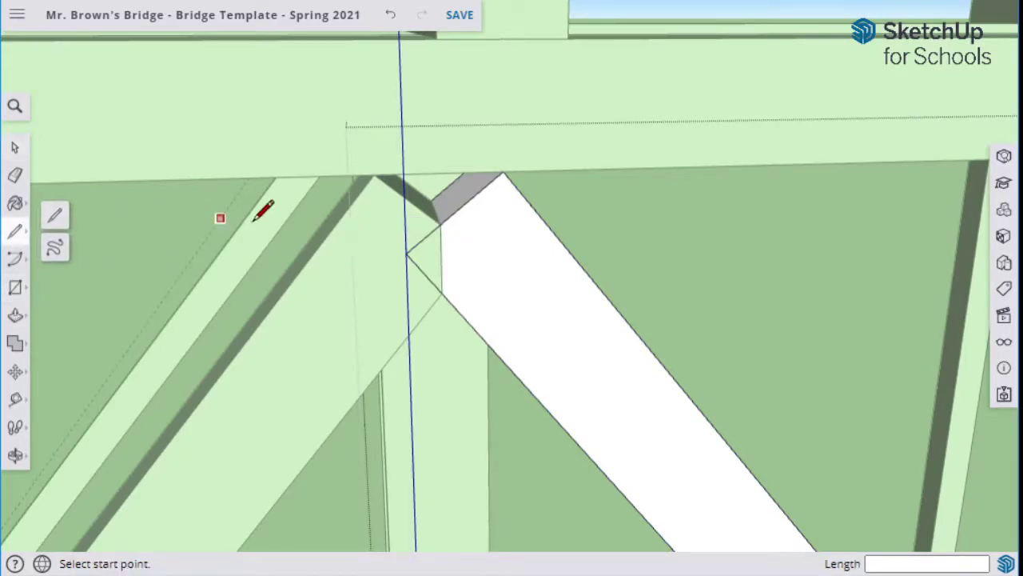
left_click(441, 223)
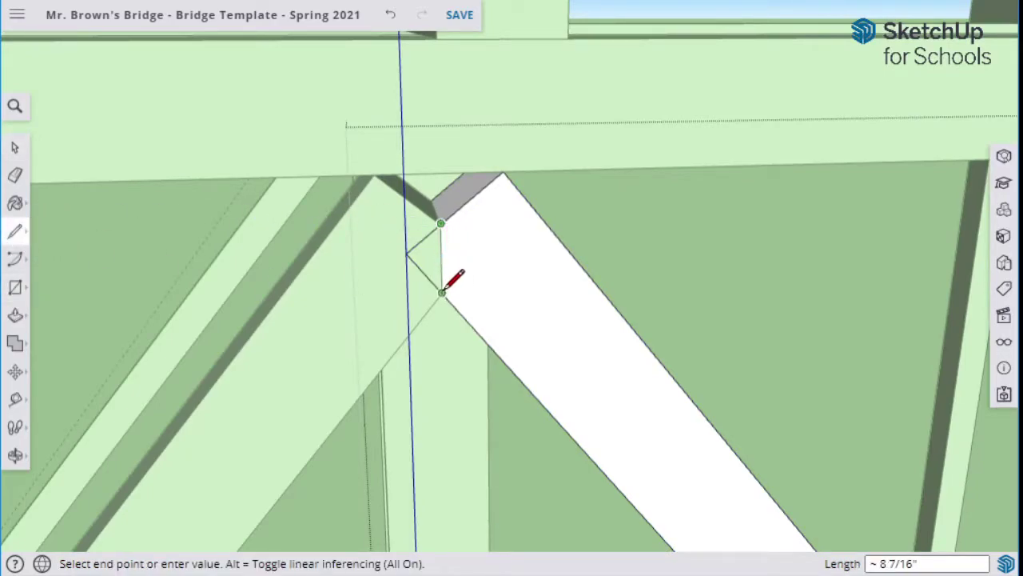
left_click(443, 292)
Push/Pull the triangular overlap face away so the right diagonal's tip is flush.
left_click(15, 314)
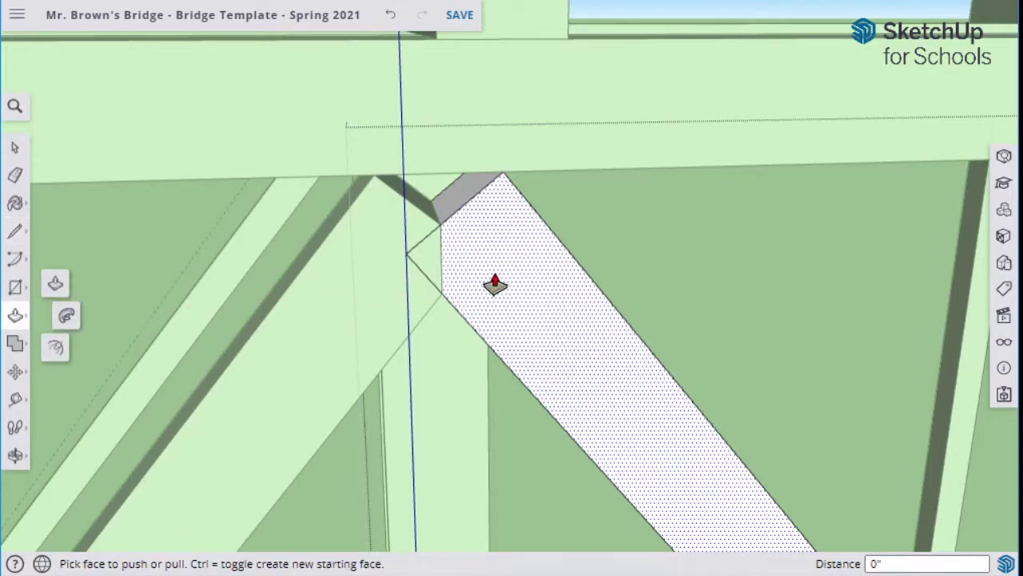
left_click(491, 280)
left_click(425, 237)
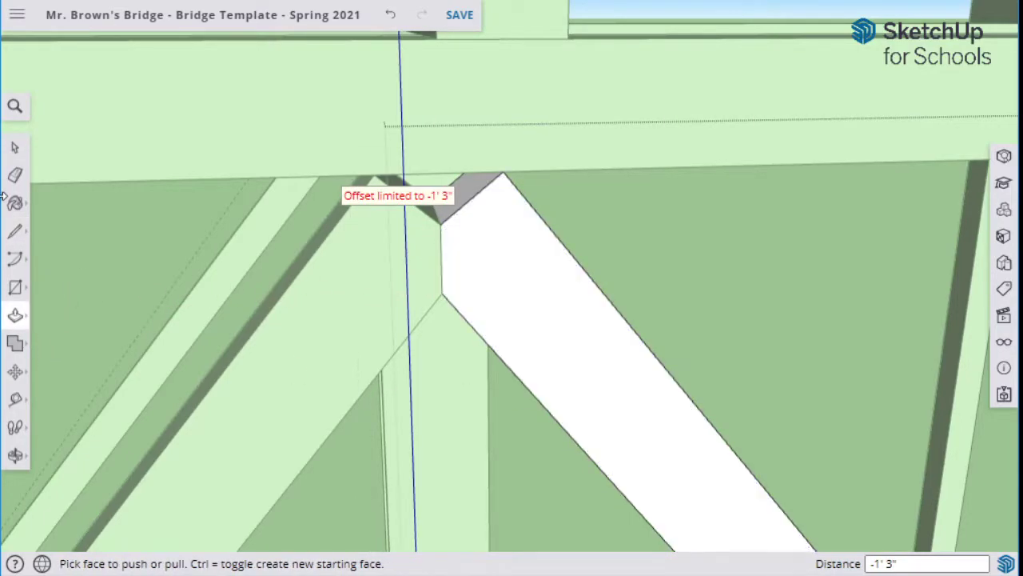
left_click(15, 147)
middle_click_drag(104, 270, 516, 304)
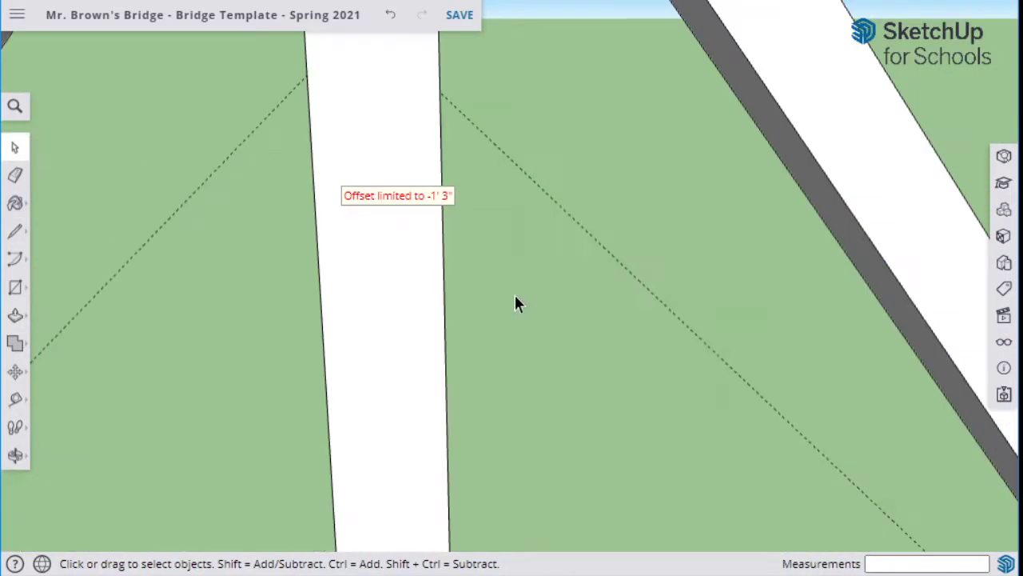
scroll(650, 297, "down", 5)
middle_click_drag(715, 285, 638, 277)
scroll(624, 272, "up", 4)
scroll(626, 268, "down", 1)
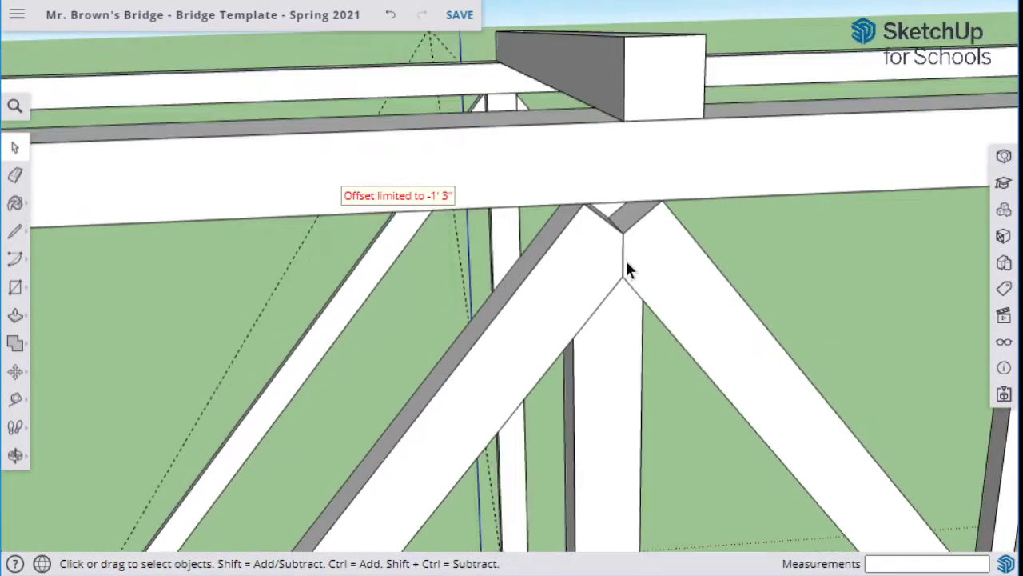
scroll(640, 296, "down", 1)
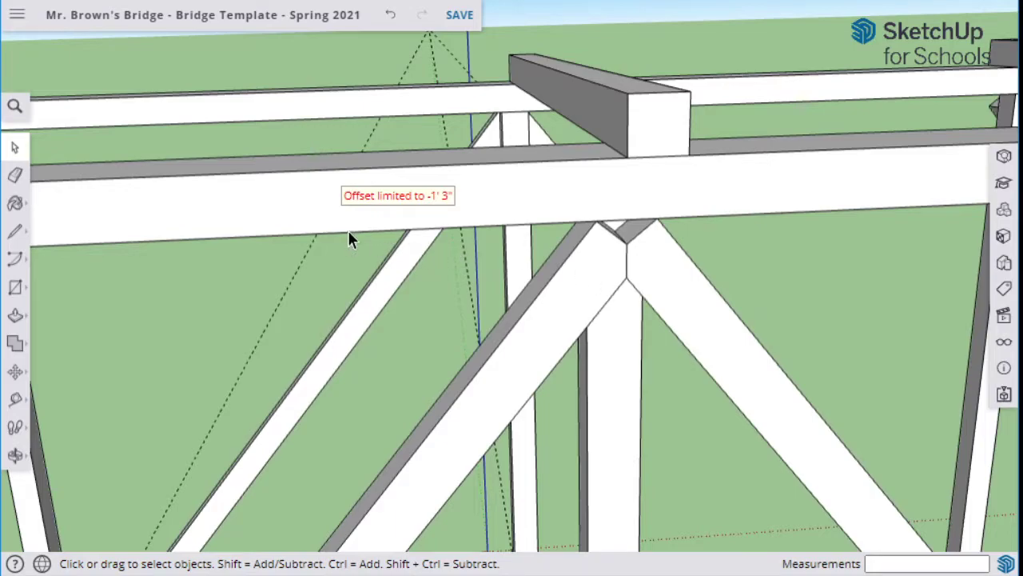
middle_click_drag(348, 233, 541, 261)
scroll(456, 269, "down", 5)
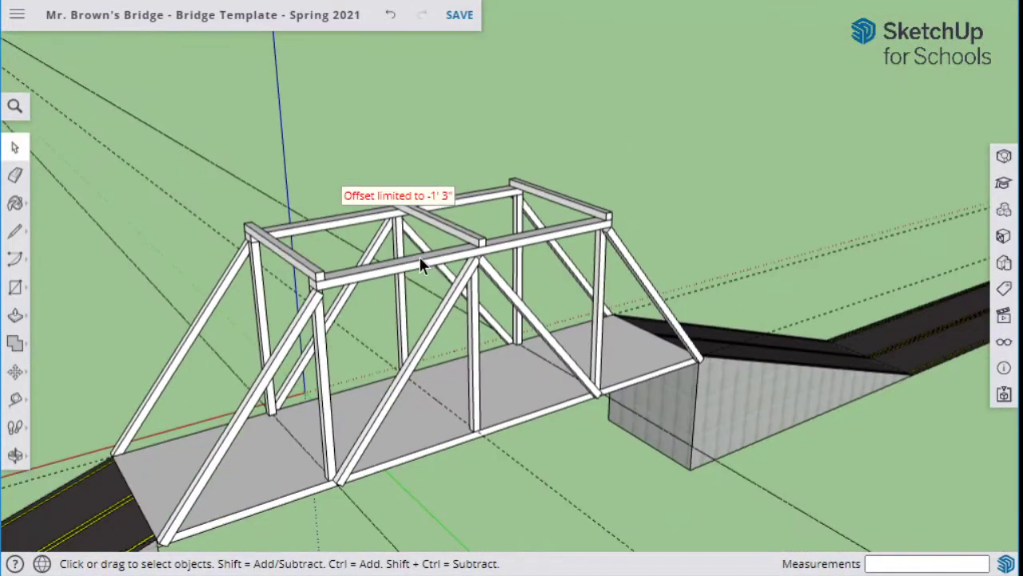
middle_click_drag(244, 207, 446, 229)
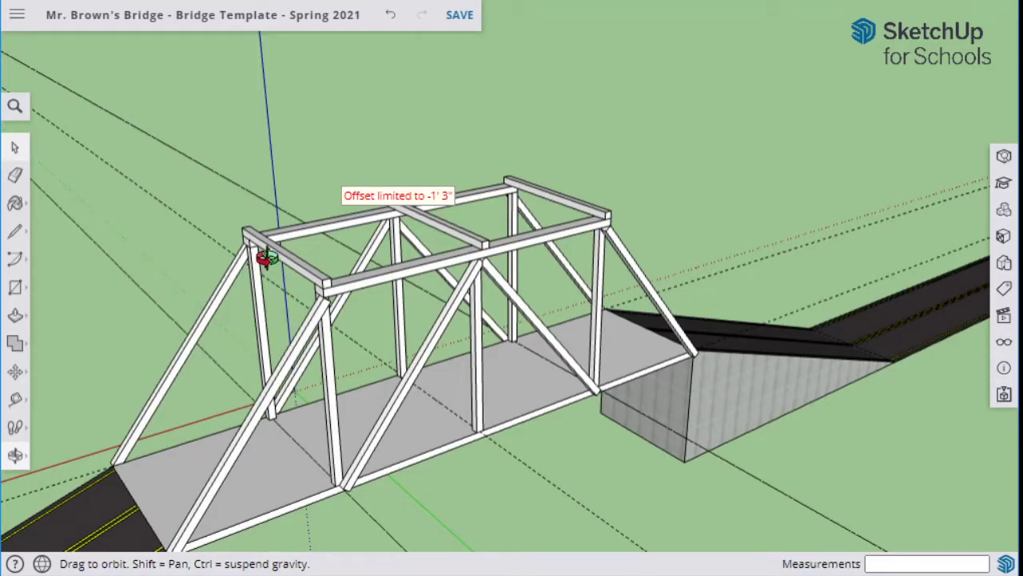
middle_click_drag(265, 256, 794, 206)
middle_click_drag(280, 310, 831, 241)
scroll(512, 247, "up", 6)
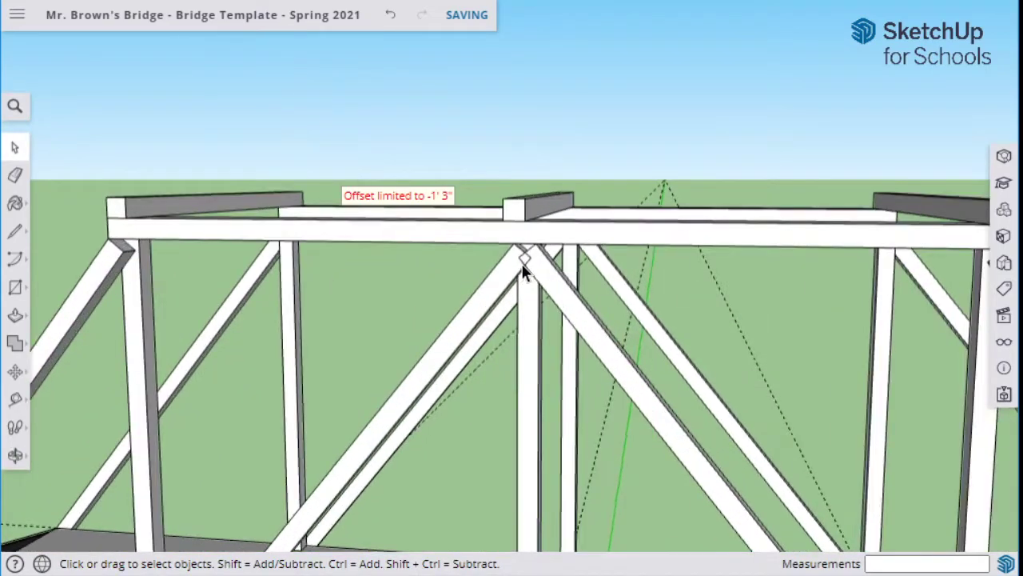
scroll(535, 282, "down", 4)
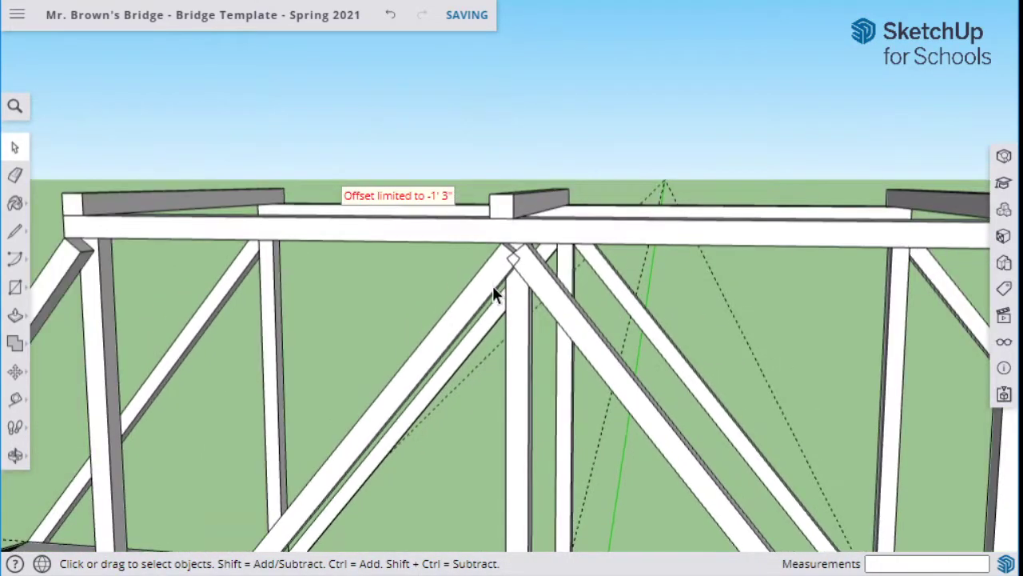
scroll(497, 298, "down", 1)
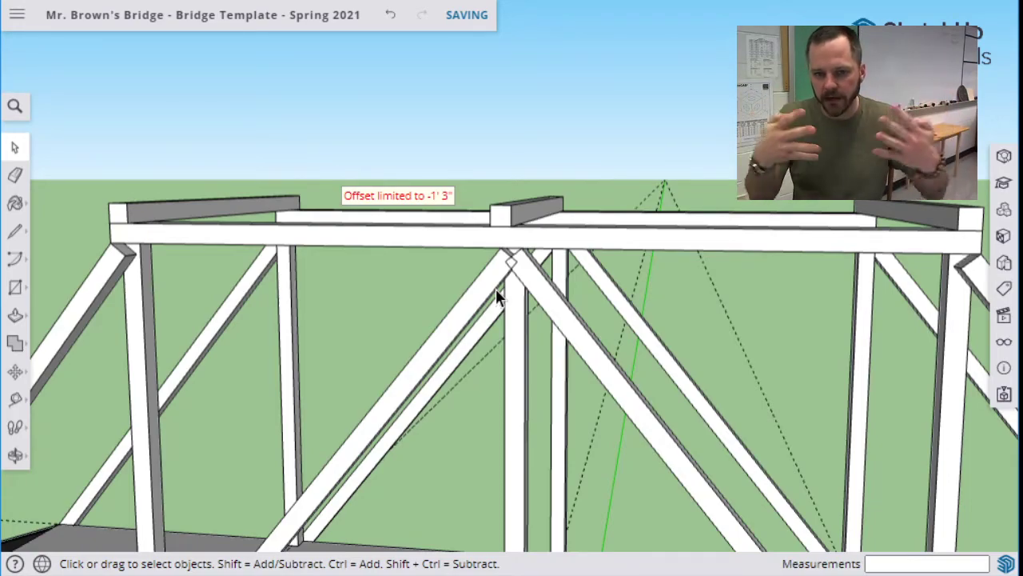
scroll(517, 296, "up", 5)
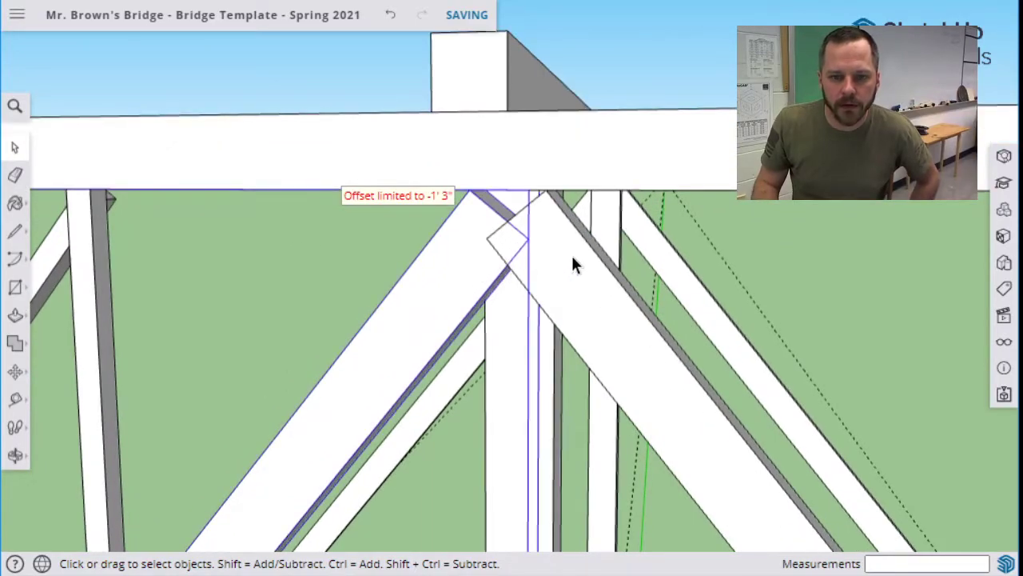
Select the post and right diagonal and try Solid Tools Split on the diagonal member.
left_click(572, 266)
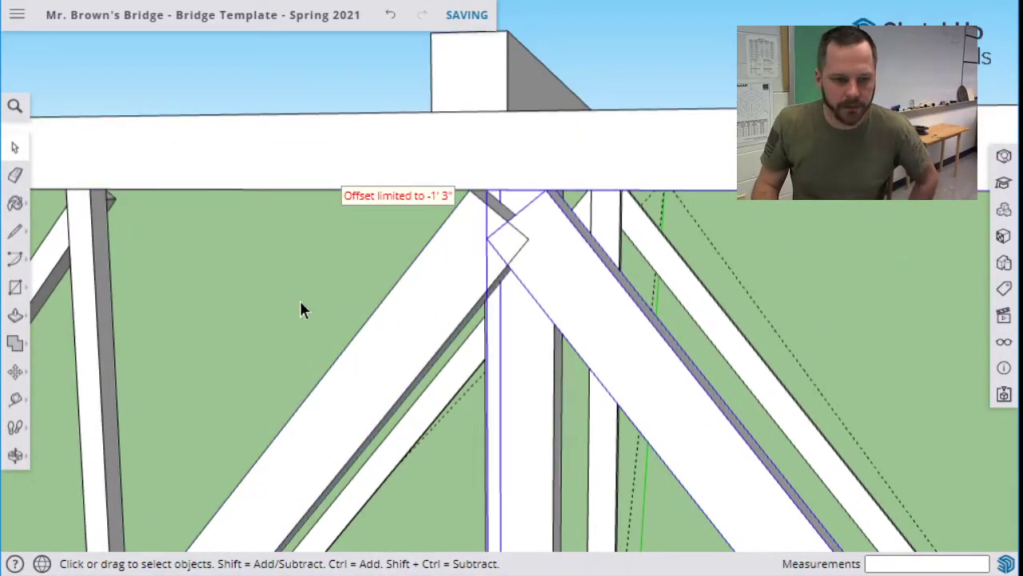
left_click(14, 345)
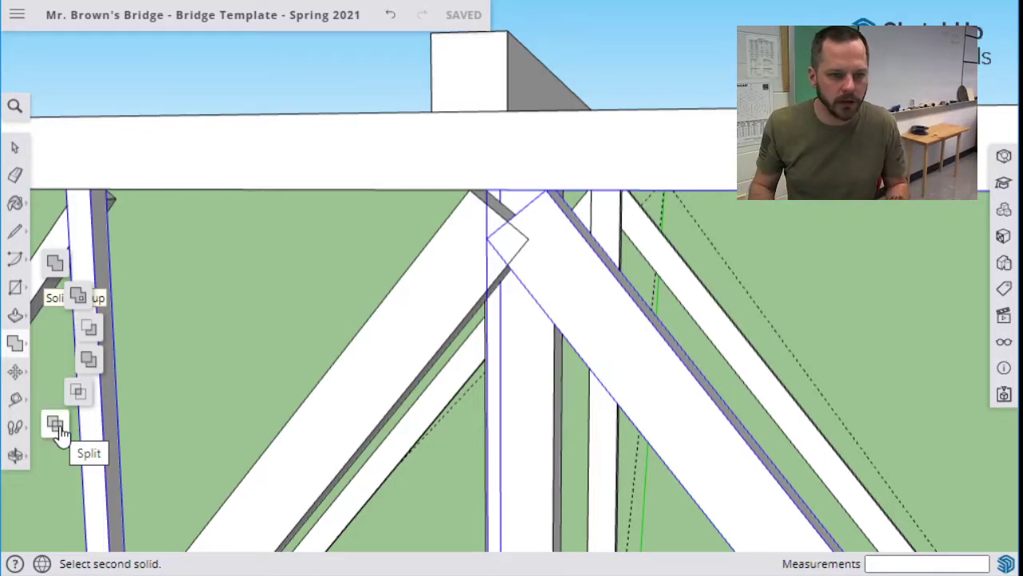
left_click(57, 266)
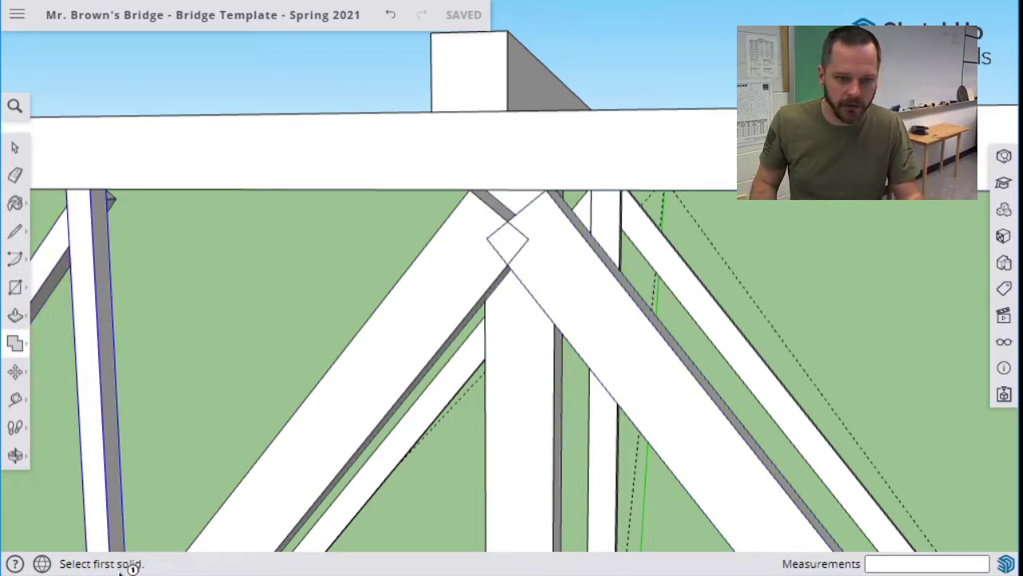
left_click(464, 282)
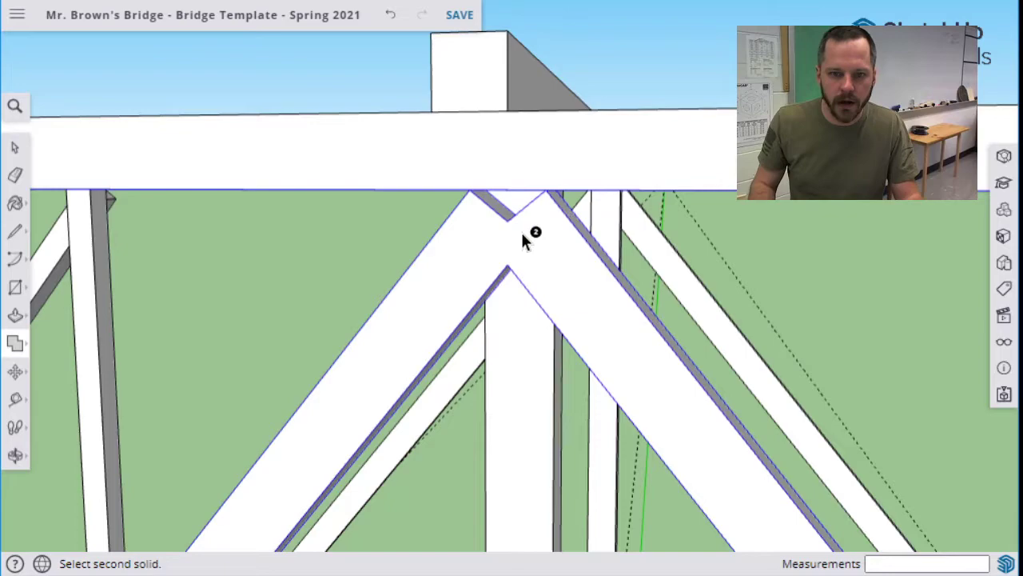
scroll(523, 240, "up", 3)
scroll(510, 240, "up", 1)
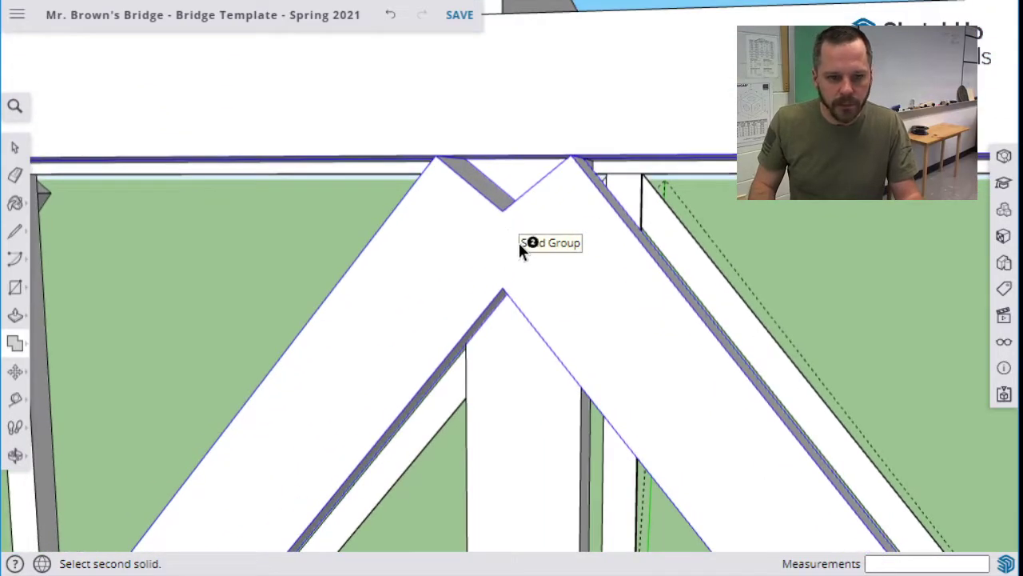
scroll(543, 288, "down", 1)
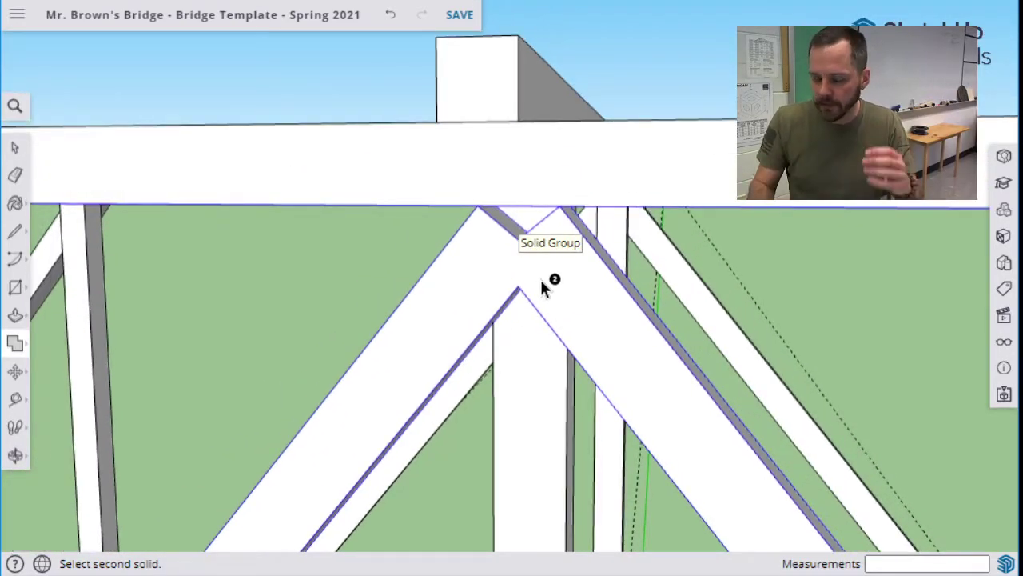
middle_click_drag(649, 254, 507, 298)
scroll(491, 280, "up", 3)
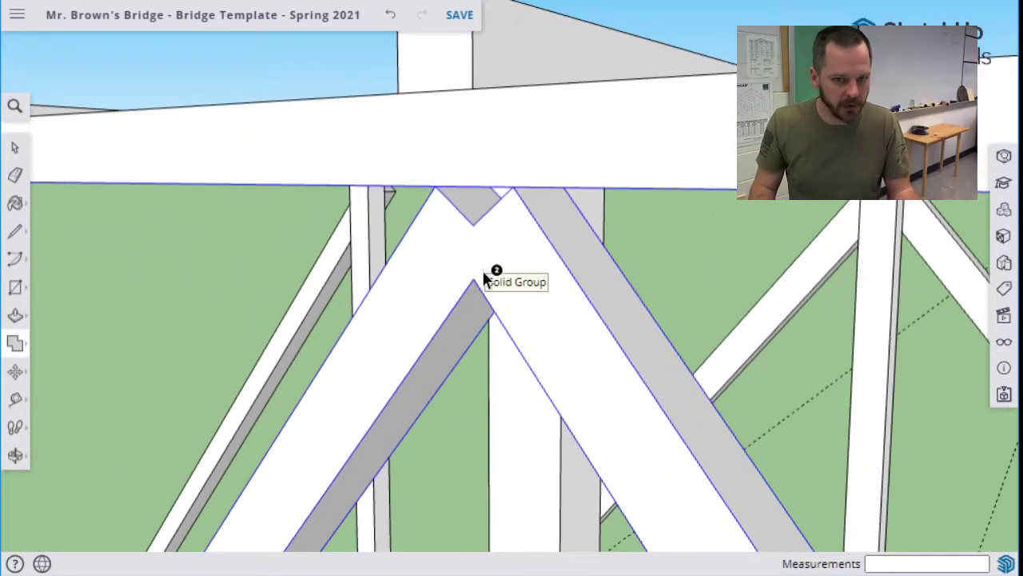
Move the diagonal truss member up until it snaps onto the top beam's joint.
left_click(12, 149)
scroll(586, 248, "down", 5)
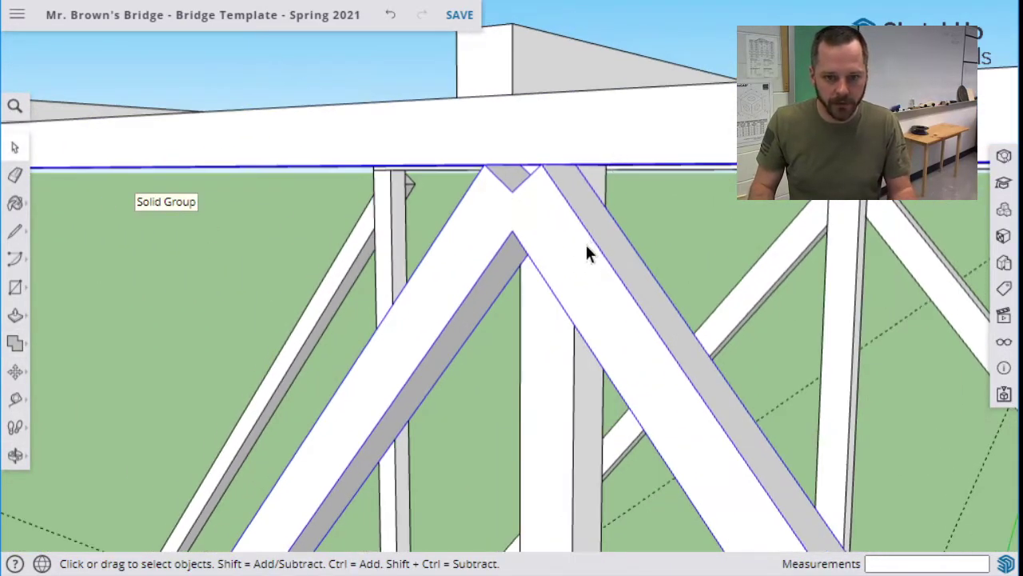
middle_click_drag(576, 270, 563, 311)
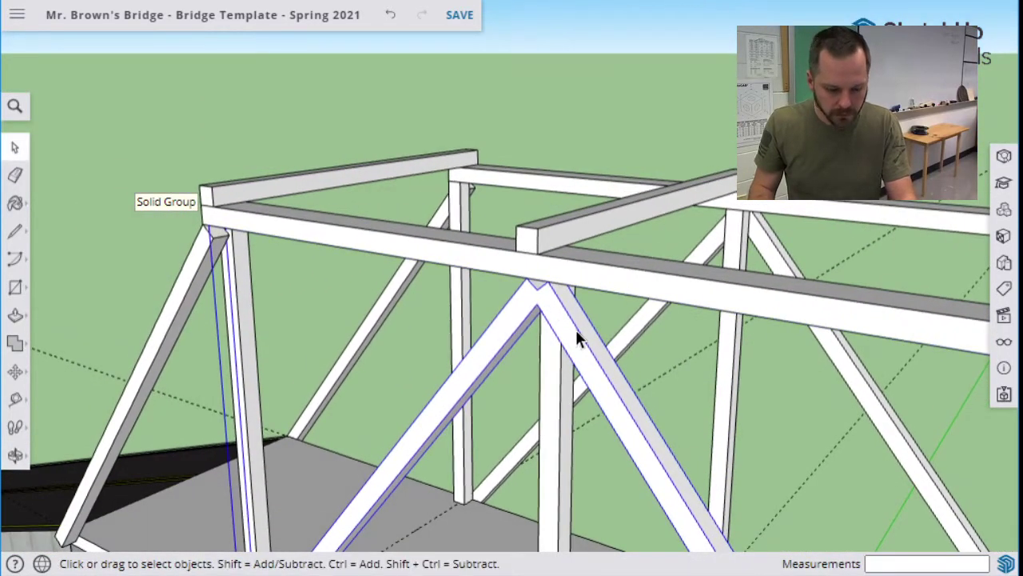
key("m")
left_click(565, 322)
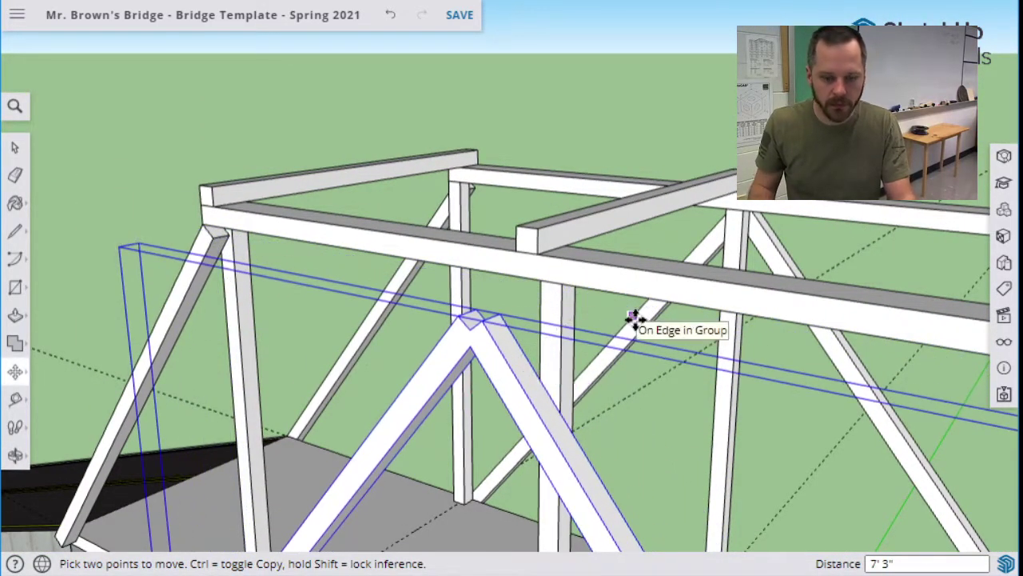
left_click(551, 339)
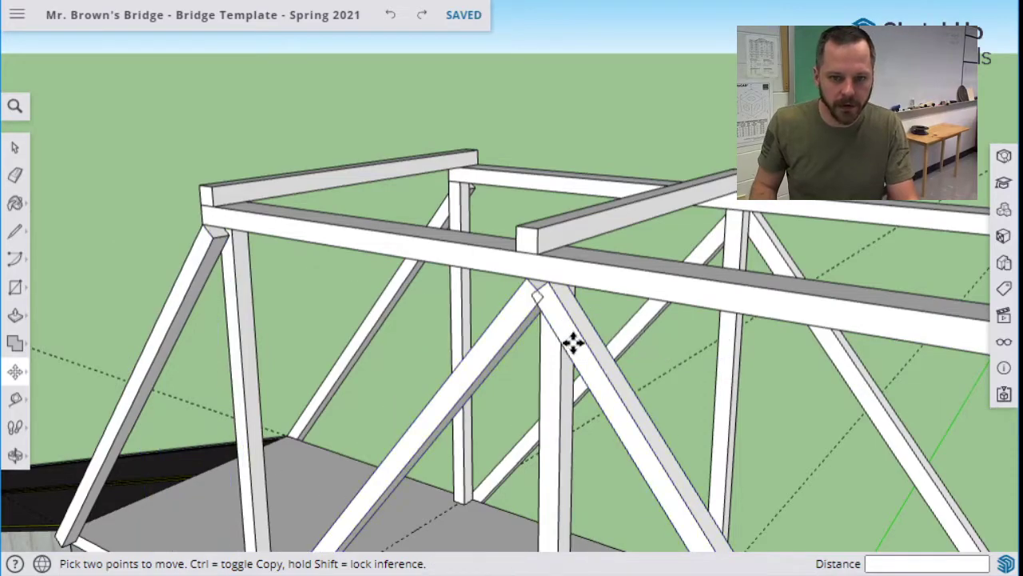
middle_click_drag(268, 365, 432, 307)
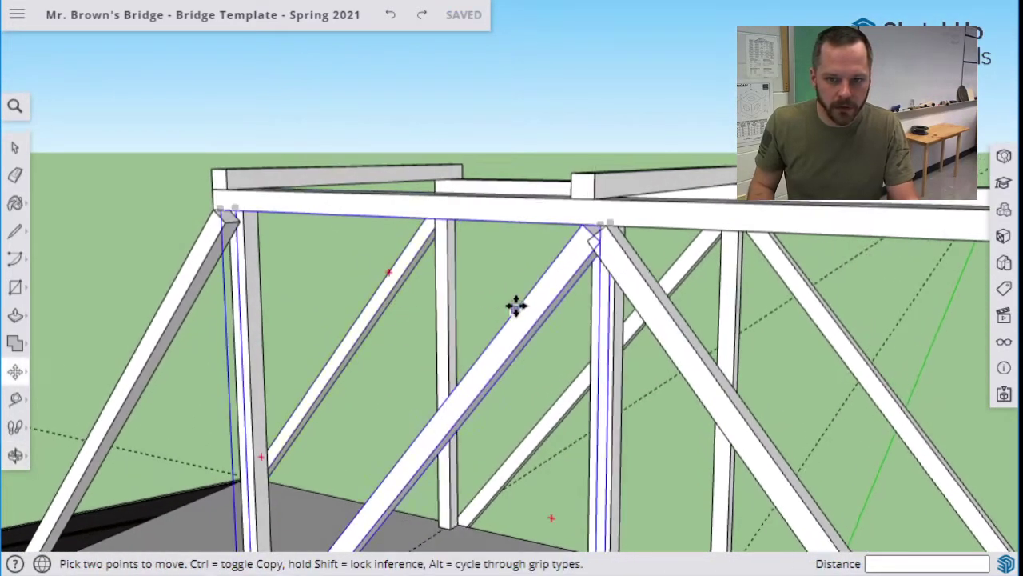
scroll(528, 296, "up", 3)
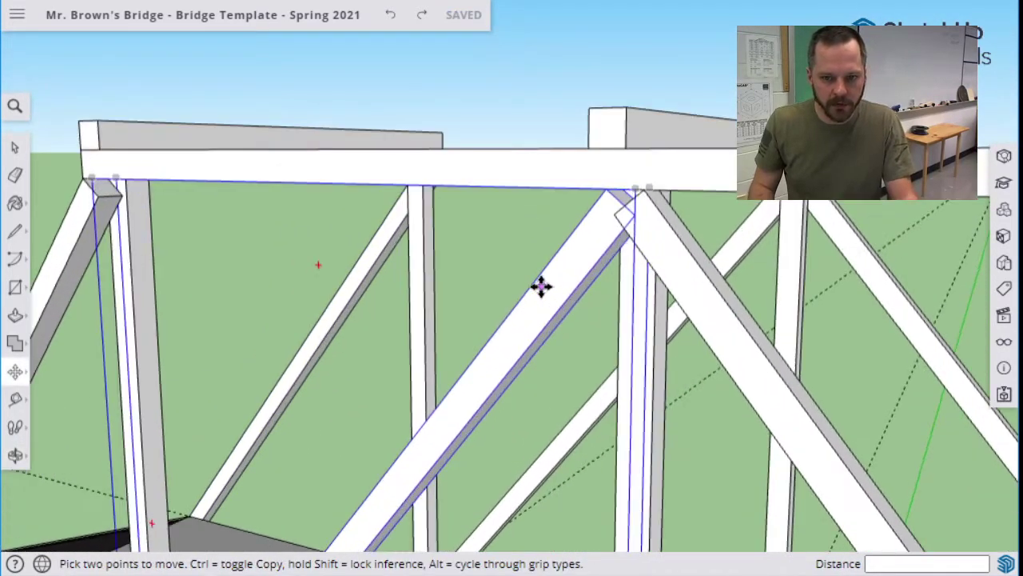
Union the left and right diagonal members into one solid with Solid Tools.
left_click(16, 344)
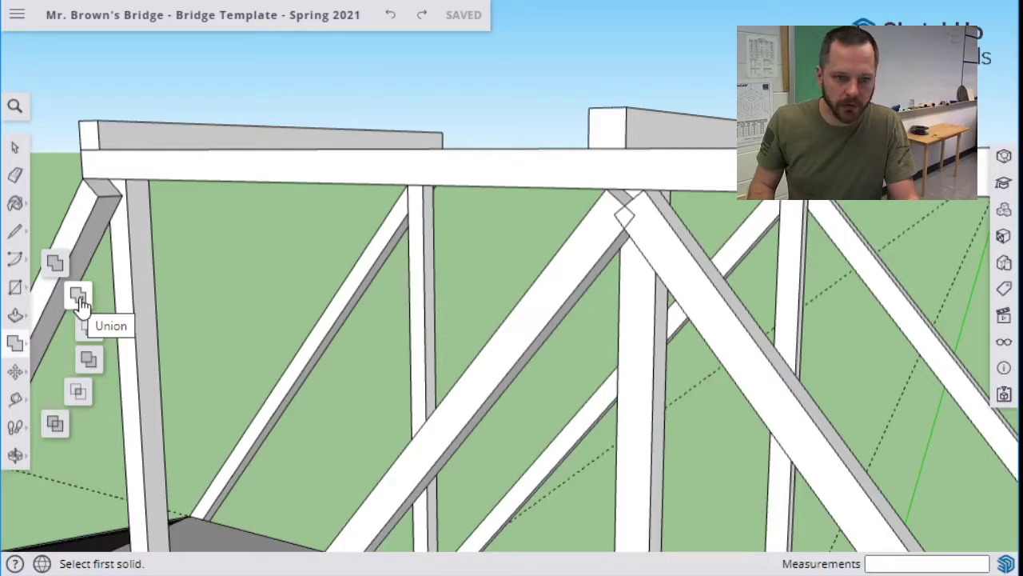
left_click(79, 298)
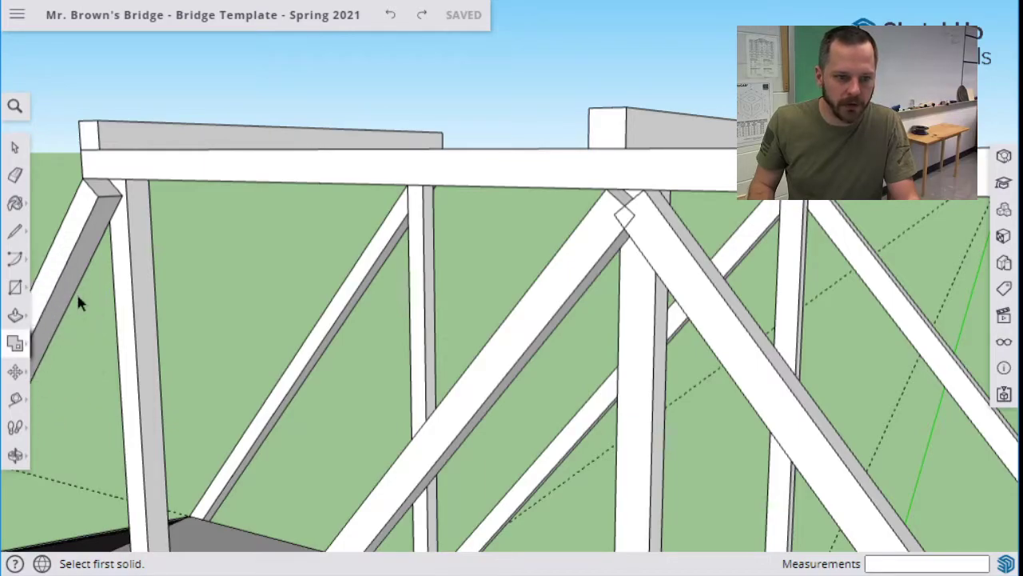
left_click(565, 272)
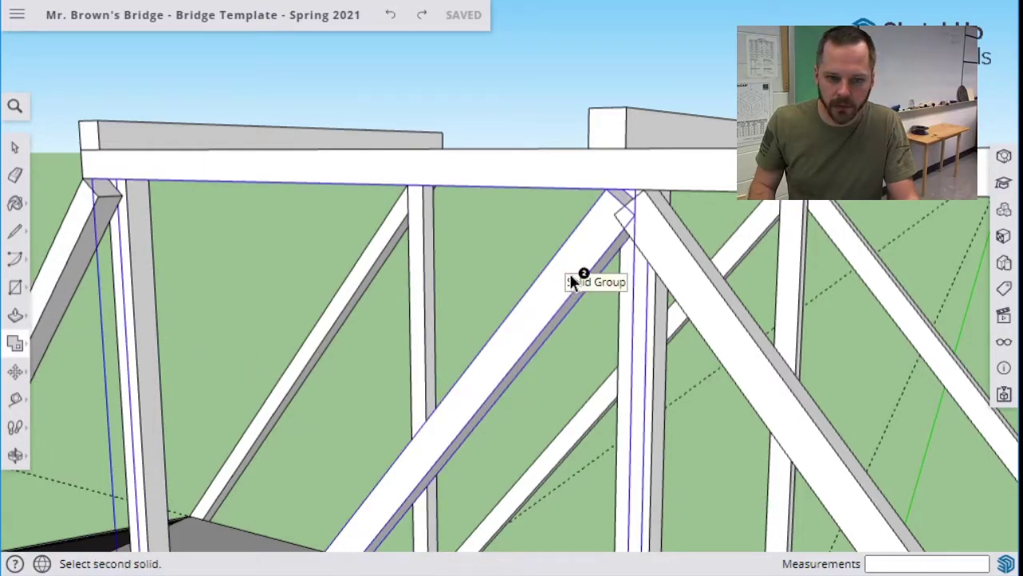
left_click(681, 259)
scroll(644, 212, "up", 2)
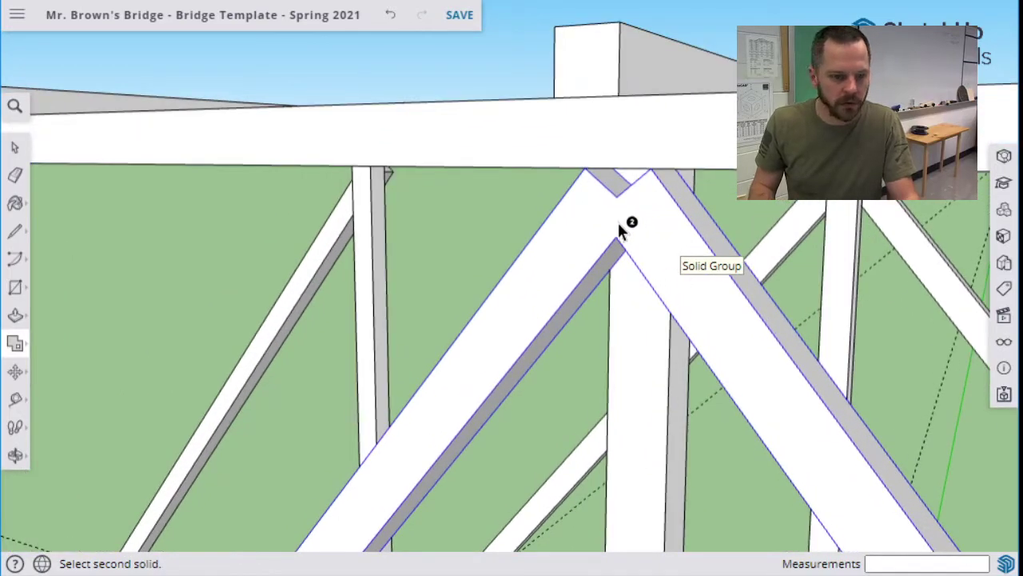
Try Solid Tools Trim, picking the truss group as the first solid.
left_click(15, 344)
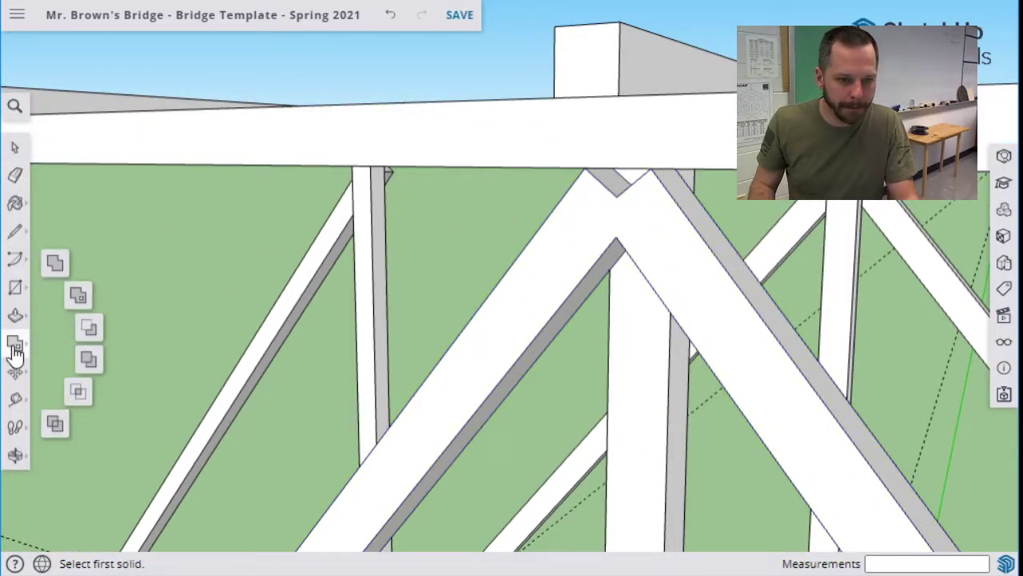
left_click(90, 360)
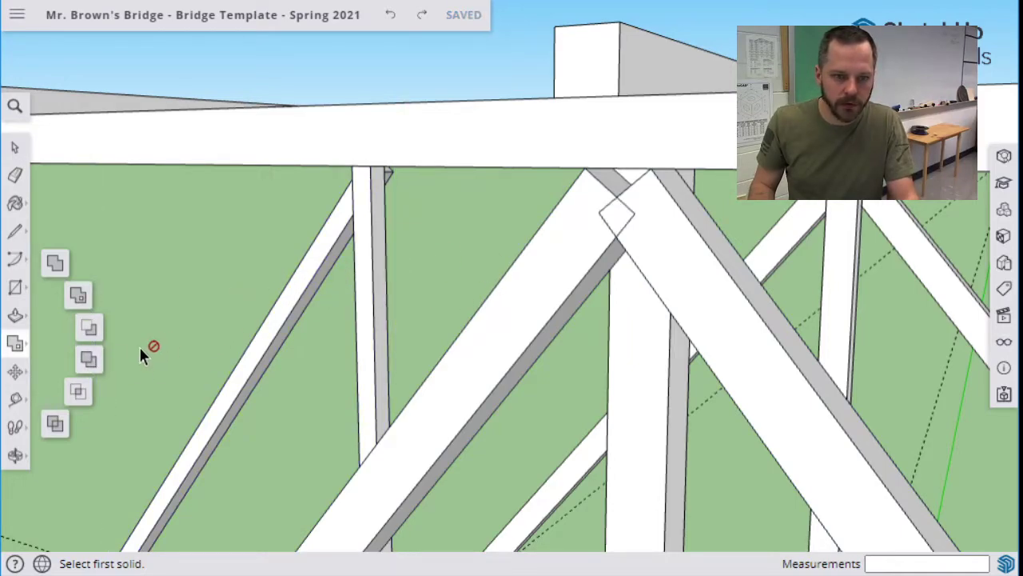
left_click(87, 360)
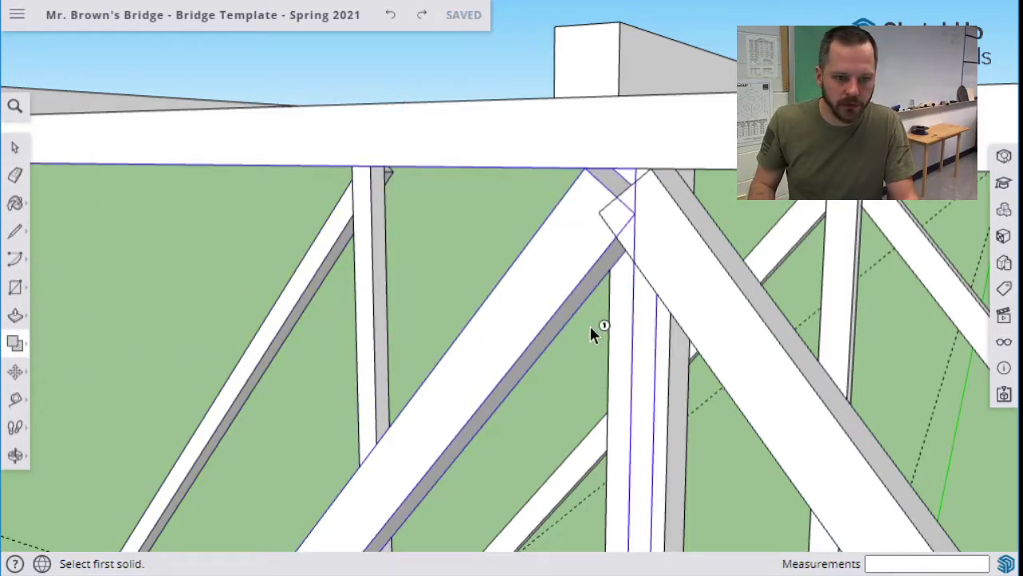
left_click(570, 258)
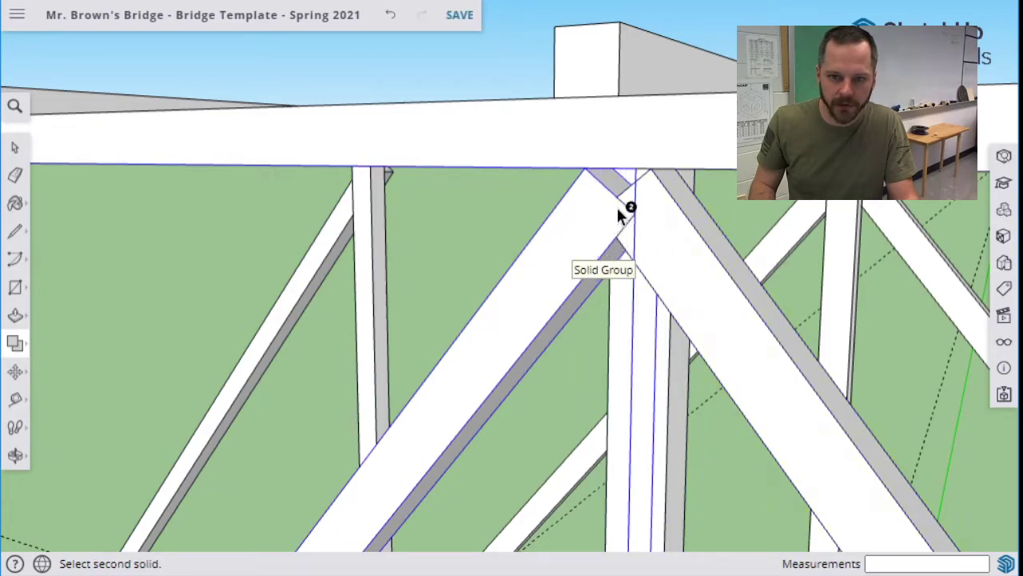
scroll(628, 203, "up", 2)
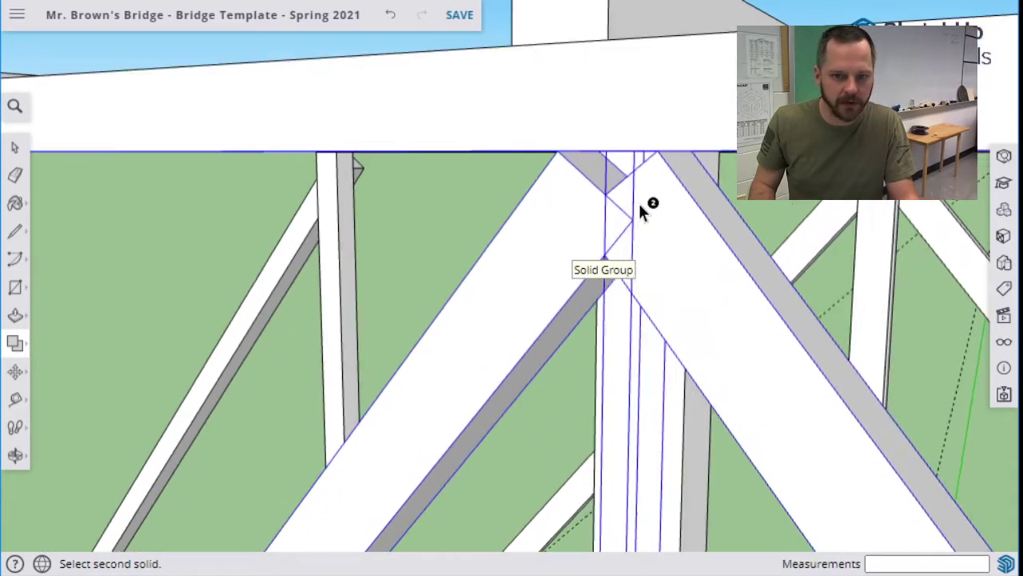
Move the right diagonal and its vertical 7/8", then undo the move.
left_click(15, 147)
left_click(700, 304)
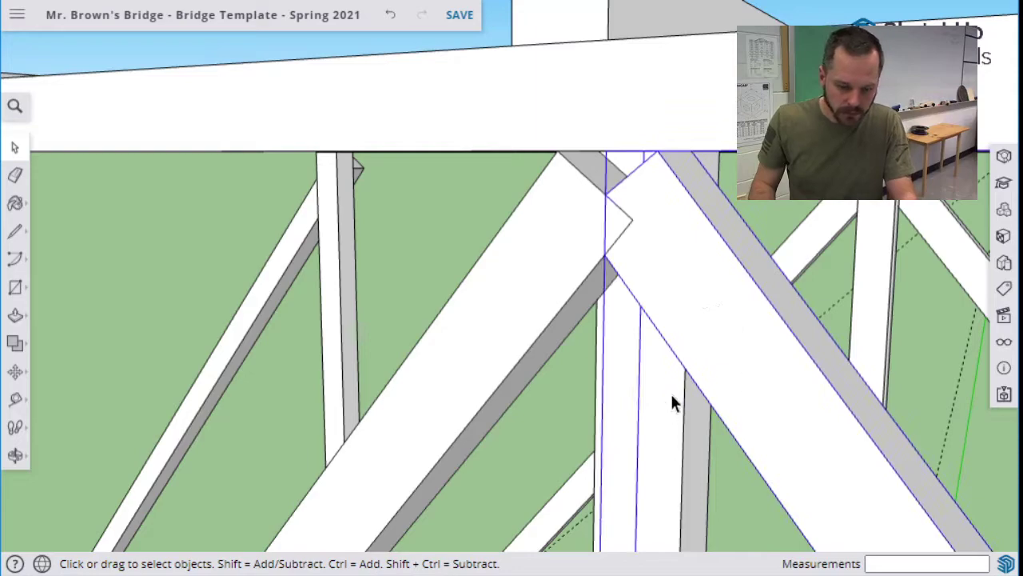
key("m")
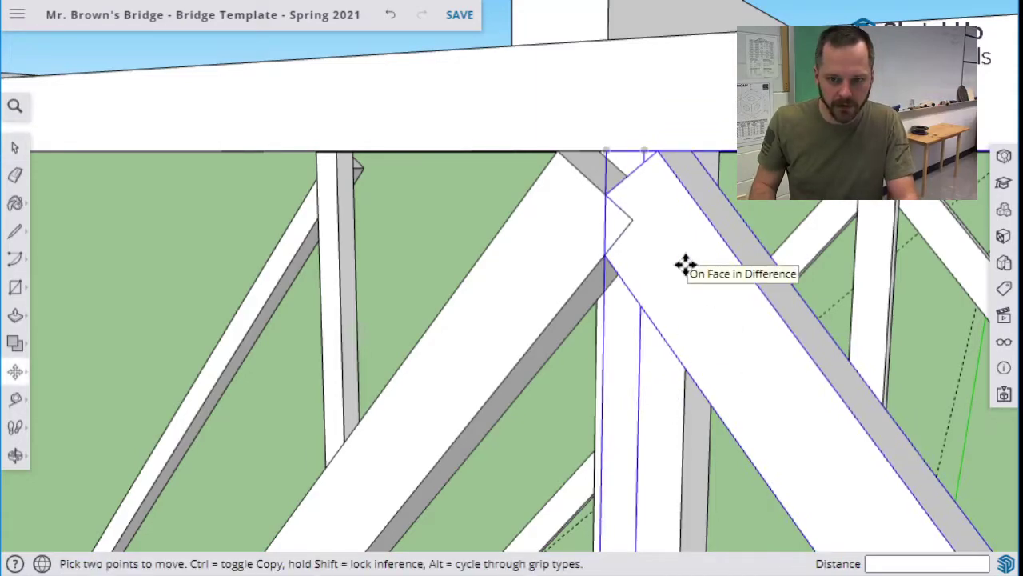
left_click(685, 265)
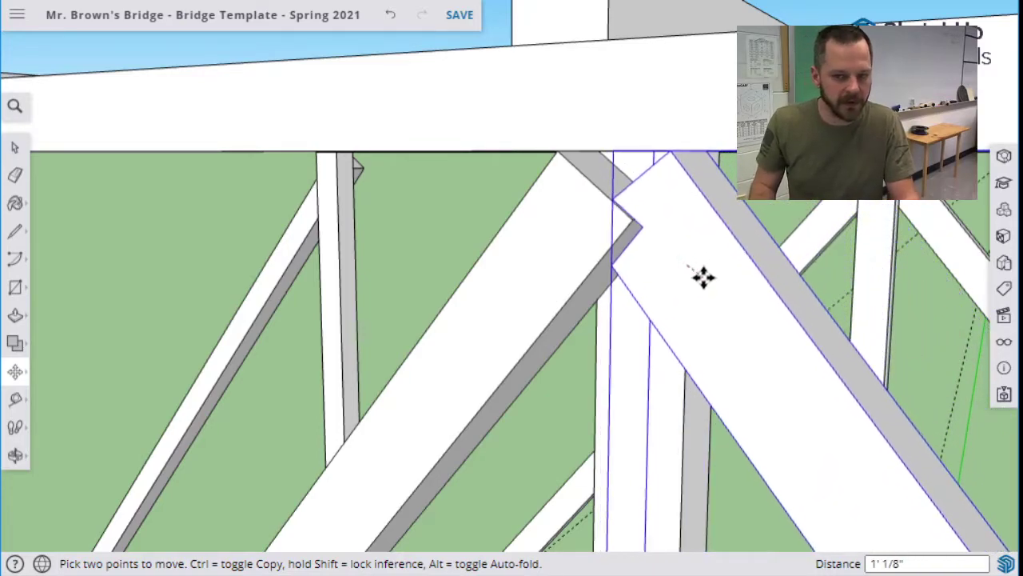
left_click(682, 285)
key("ctrl+z")
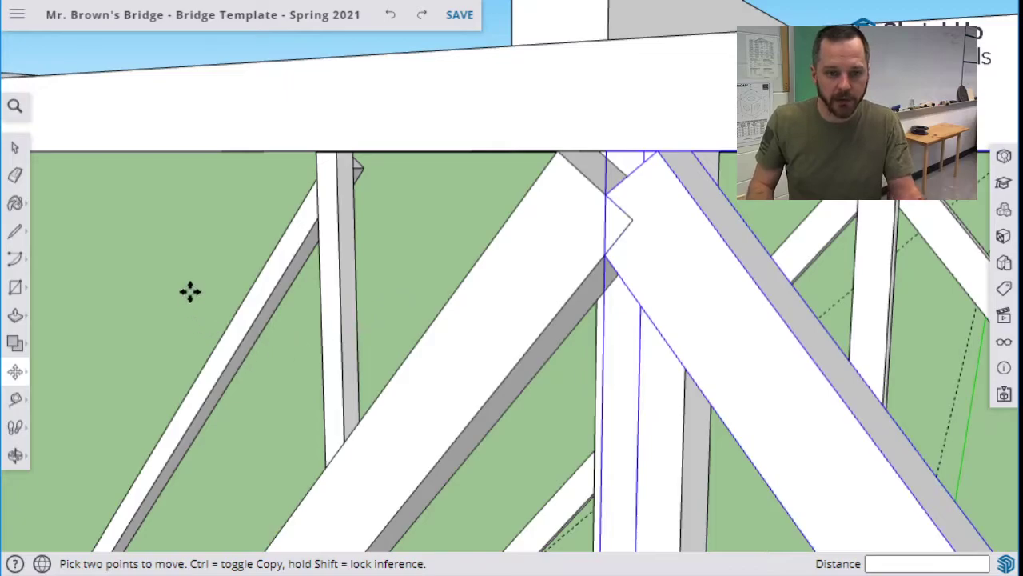
key("o")
left_click_drag(171, 272, 348, 285)
scroll(347, 286, "down", 8)
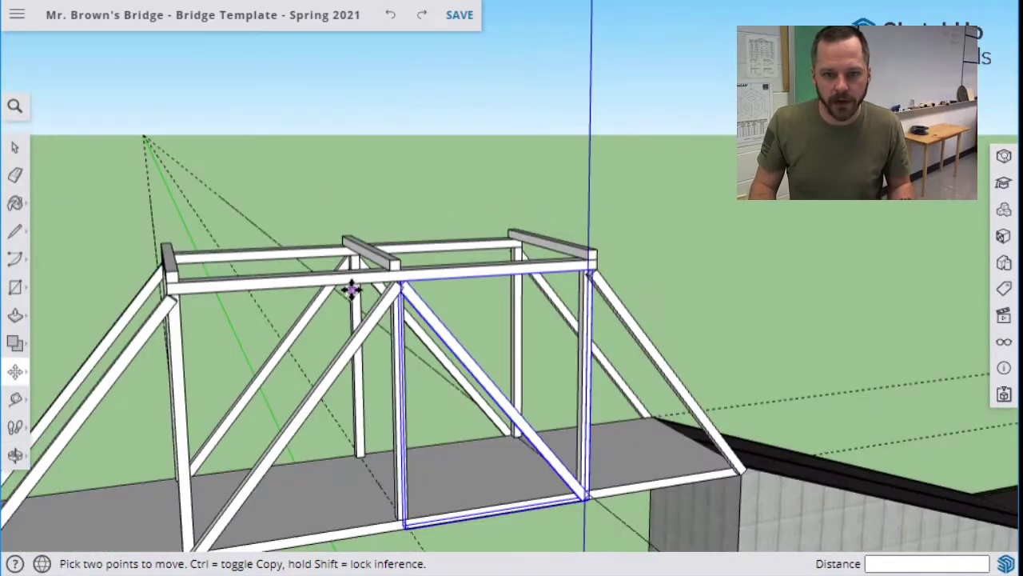
middle_click_drag(349, 290, 486, 389)
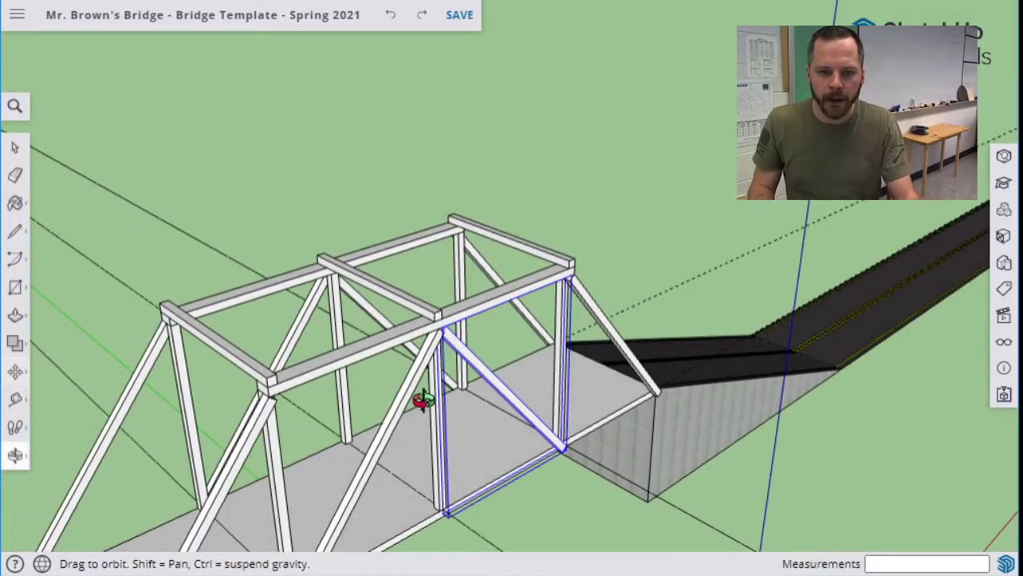
middle_click_drag(421, 400, 553, 411)
scroll(553, 411, "up", 1)
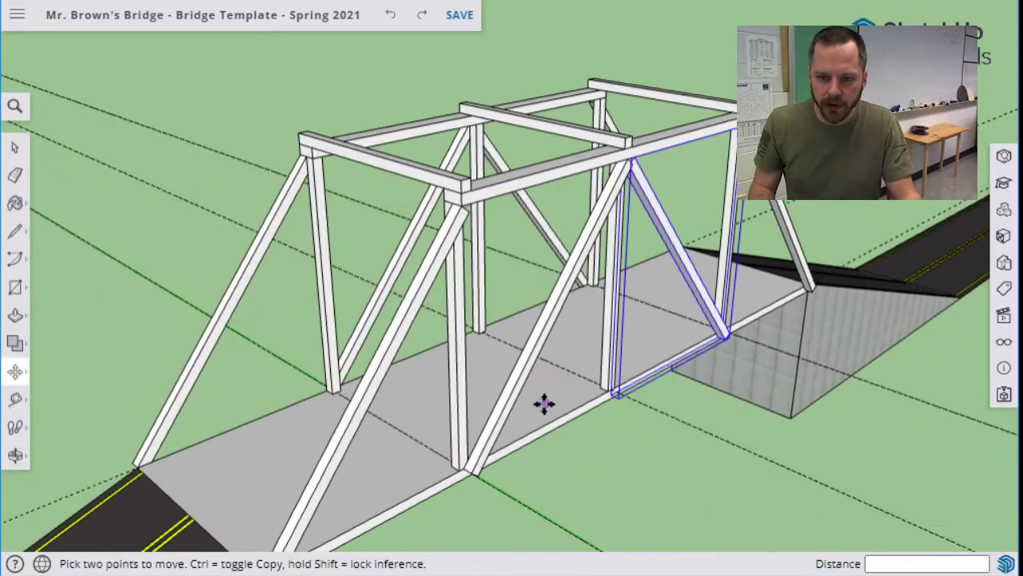
scroll(544, 405, "down", 3)
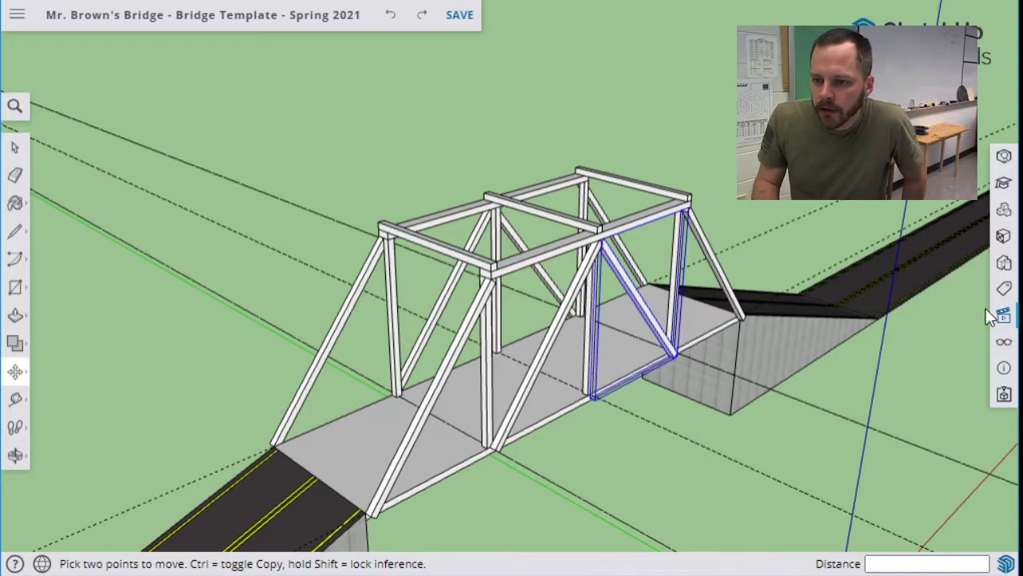
left_click(14, 147)
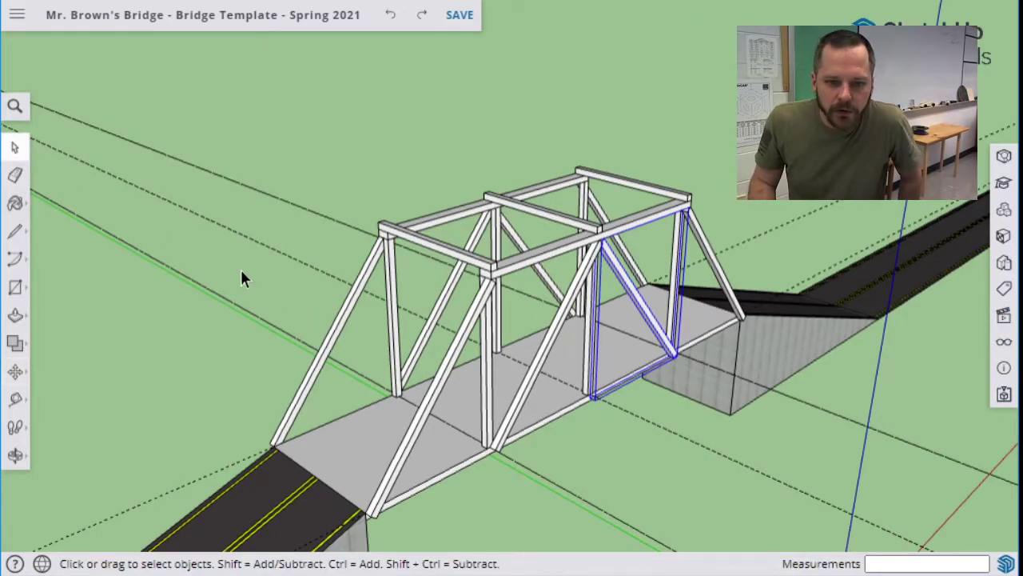
scroll(242, 279, "up", 2)
middle_click_drag(693, 399, 710, 476)
left_click(710, 476)
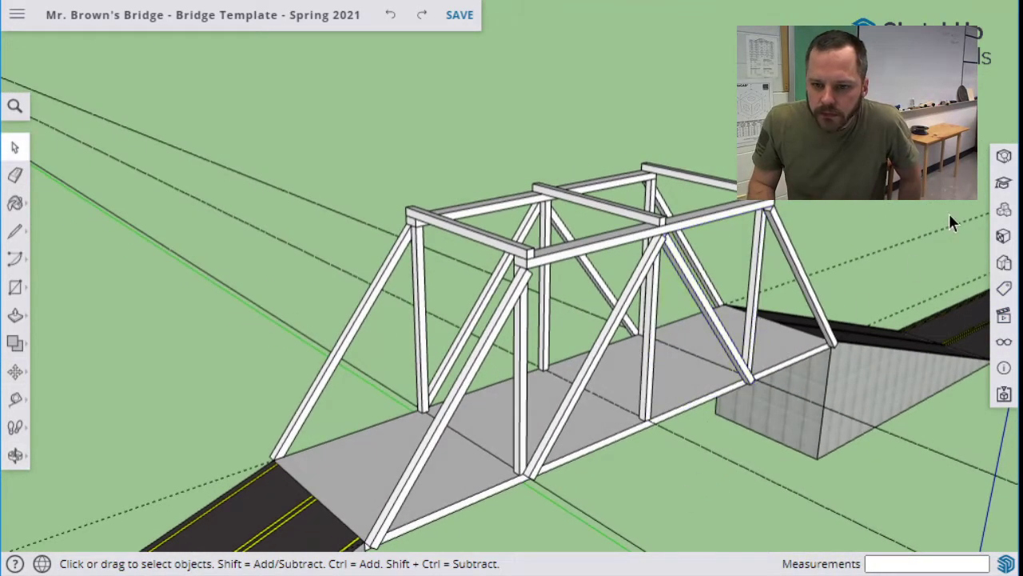
scroll(968, 281, "up", 2)
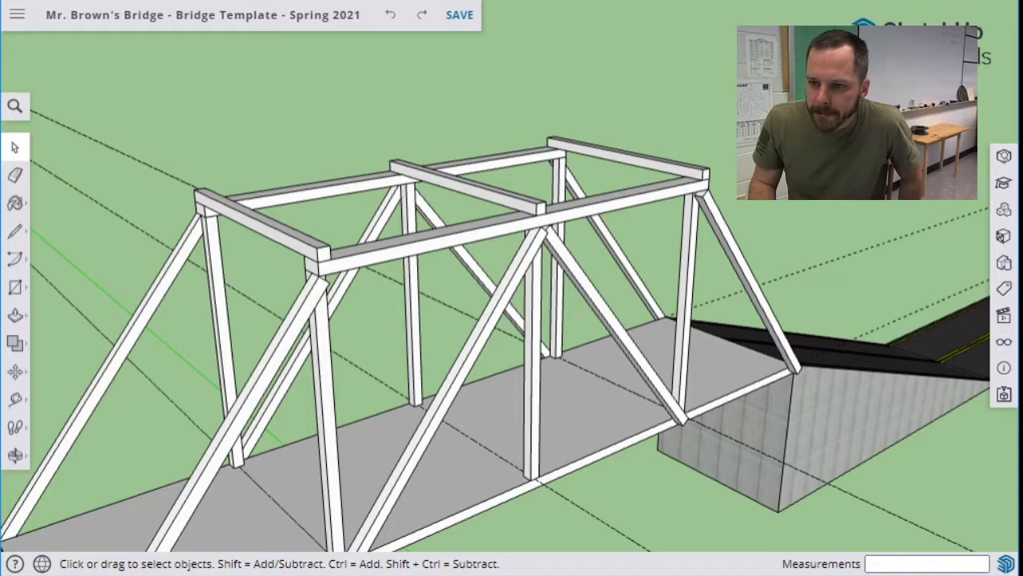
Bring up the Materials panel with the Paint Bucket and expand Asphalt and Concrete.
left_click(1004, 238)
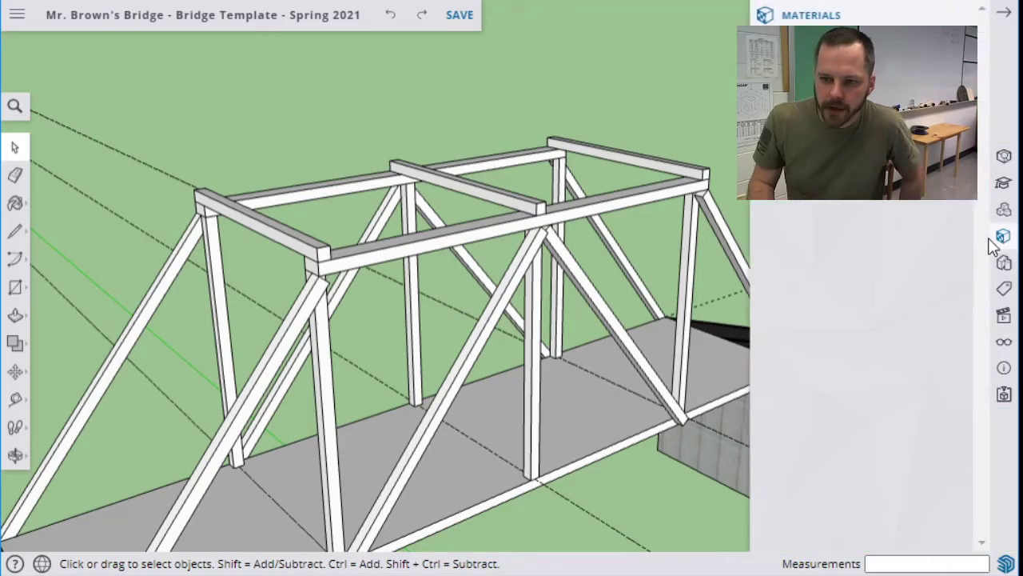
left_click(15, 203)
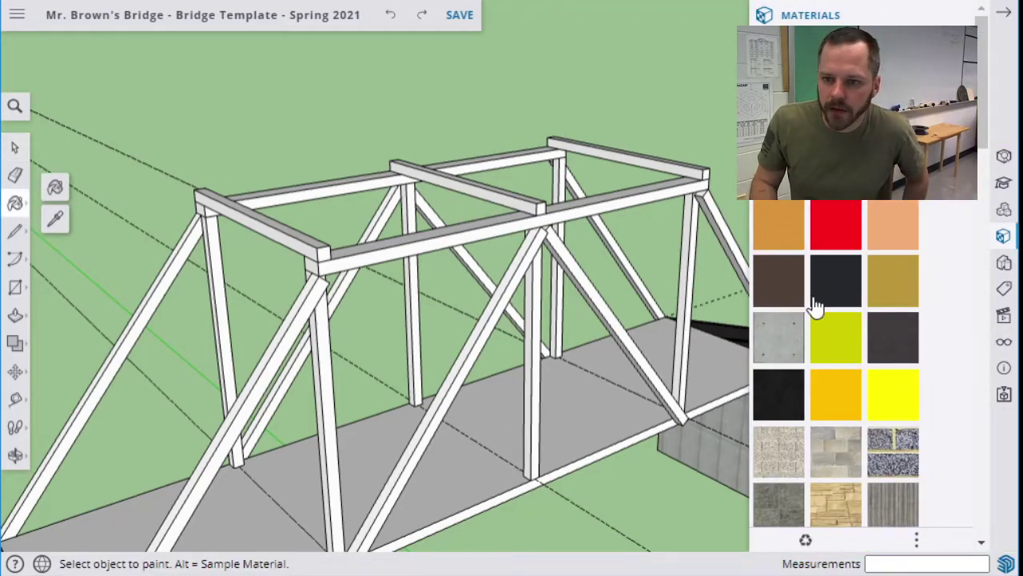
scroll(805, 332, "down", 3)
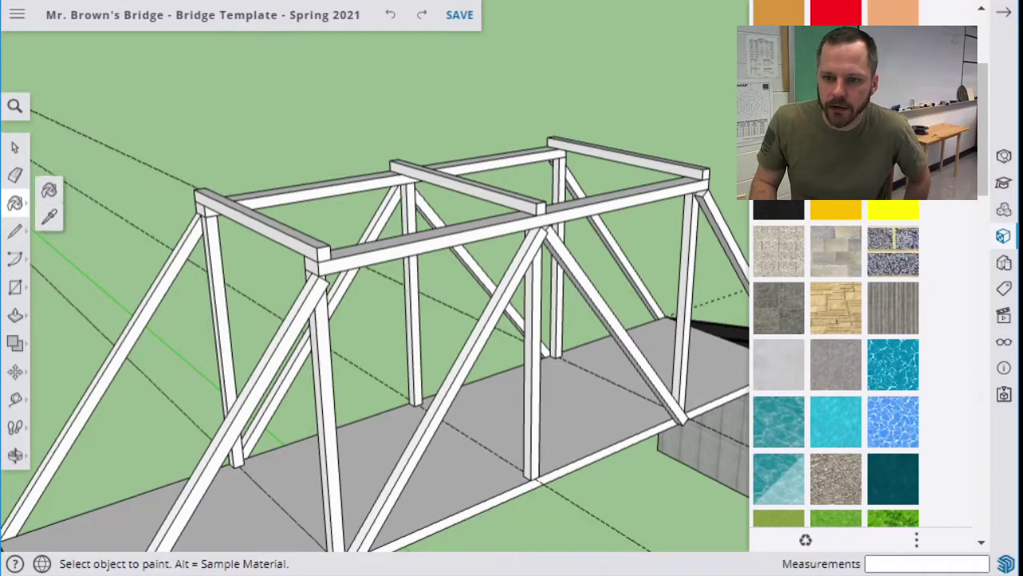
scroll(806, 211, "up", 3)
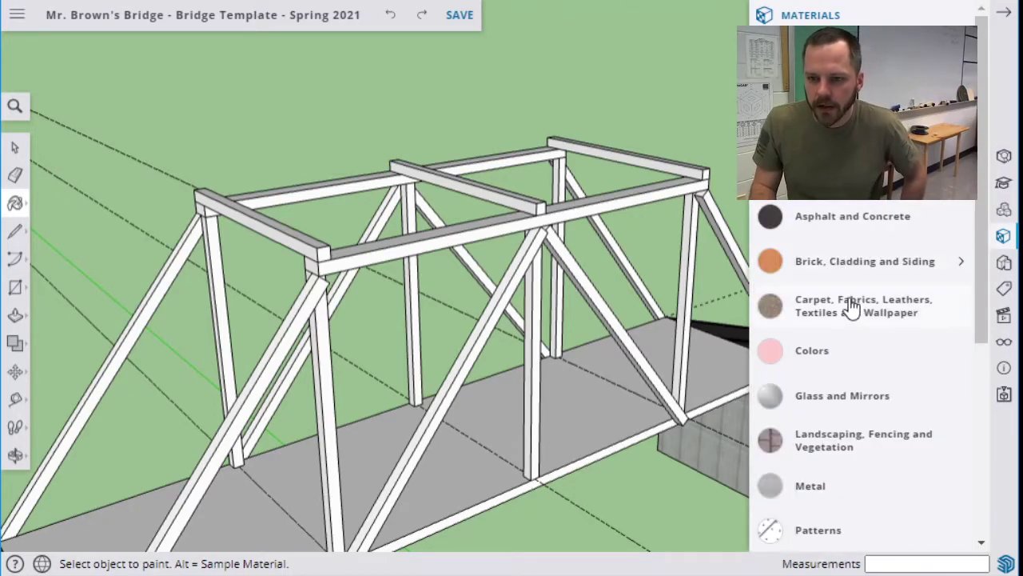
left_click(864, 224)
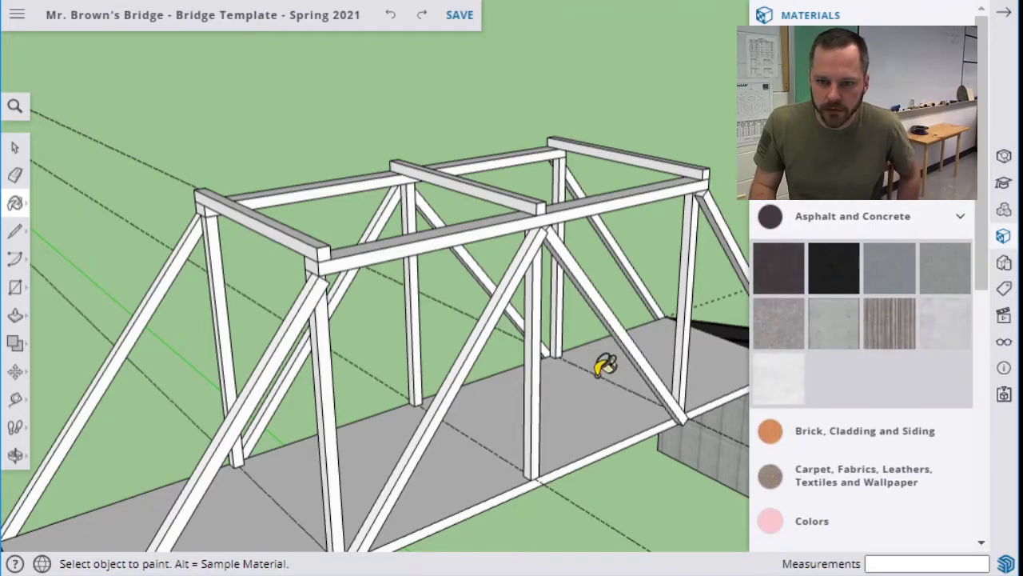
Paint the deck with black asphalt, then repaint it with Concrete Aggregate Smoke.
left_click(464, 476)
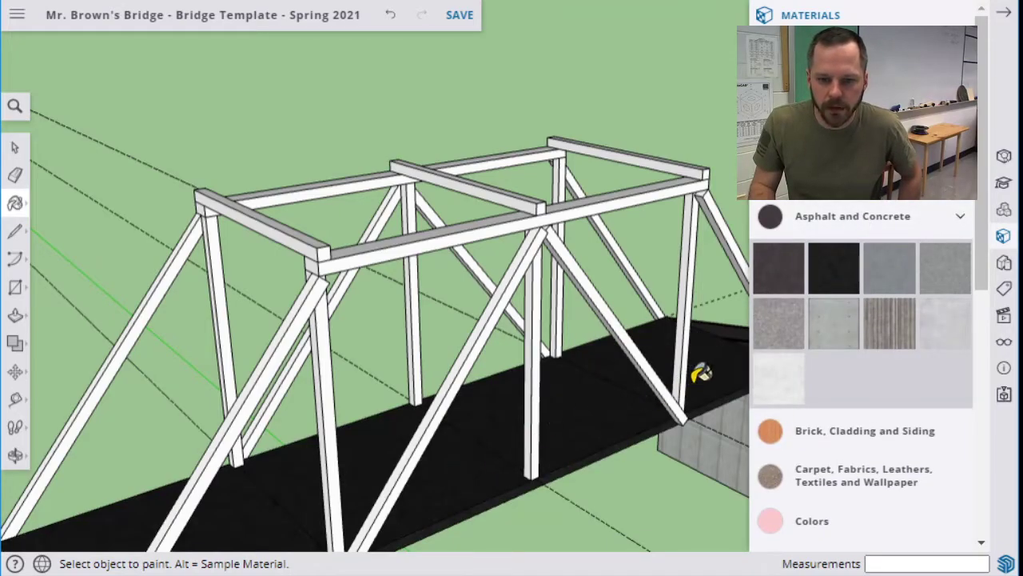
left_click(783, 332)
left_click(651, 394)
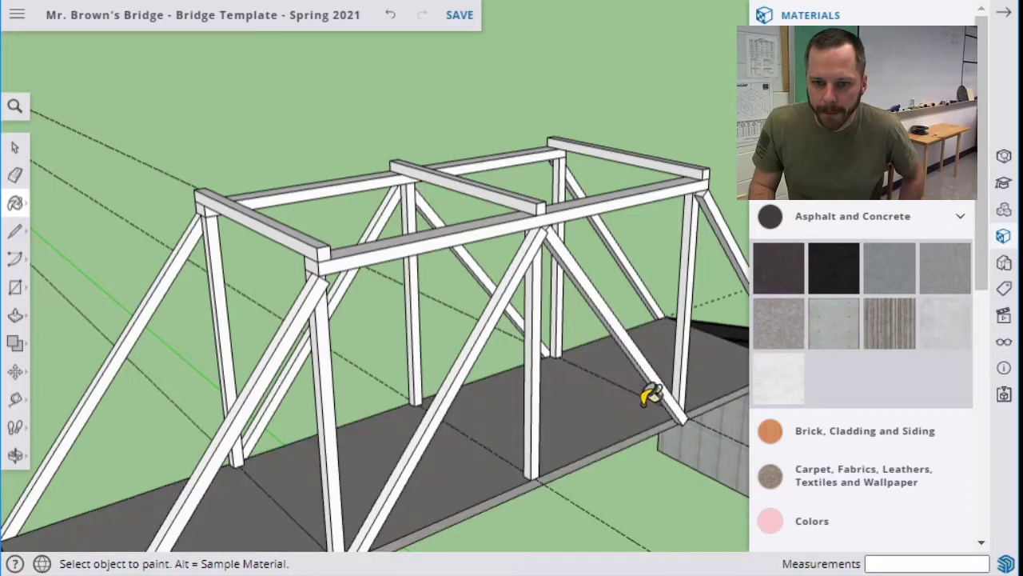
left_click(830, 214)
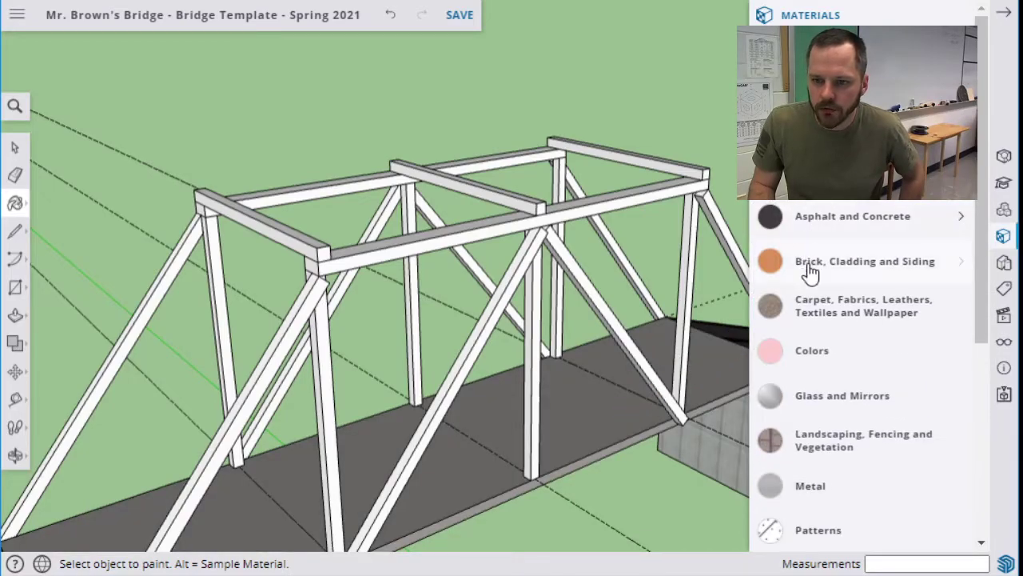
left_click(839, 497)
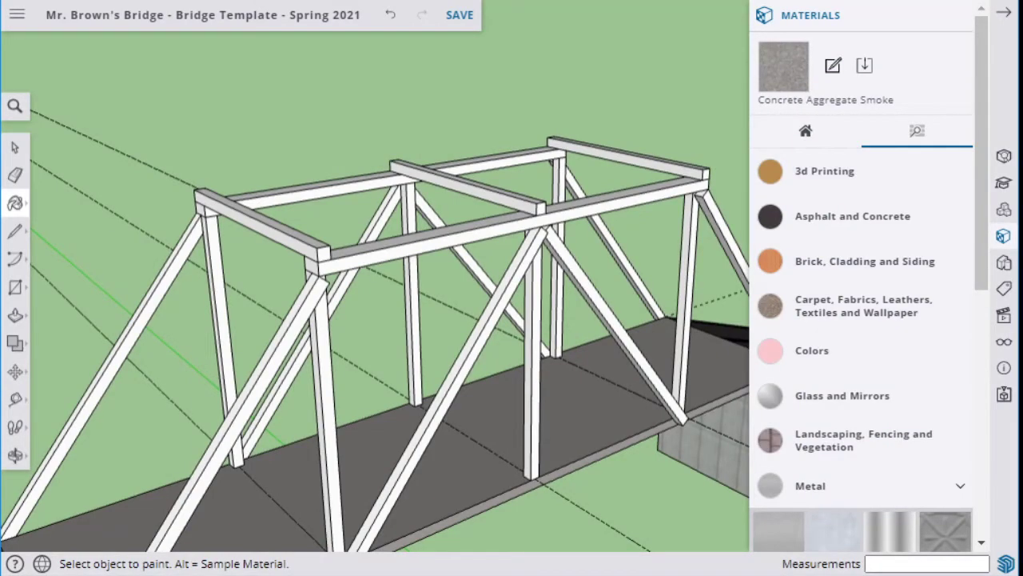
Paint the diagonals, top beams and vertical posts with the first grey Metal material.
scroll(827, 343, "down", 3)
left_click(779, 336)
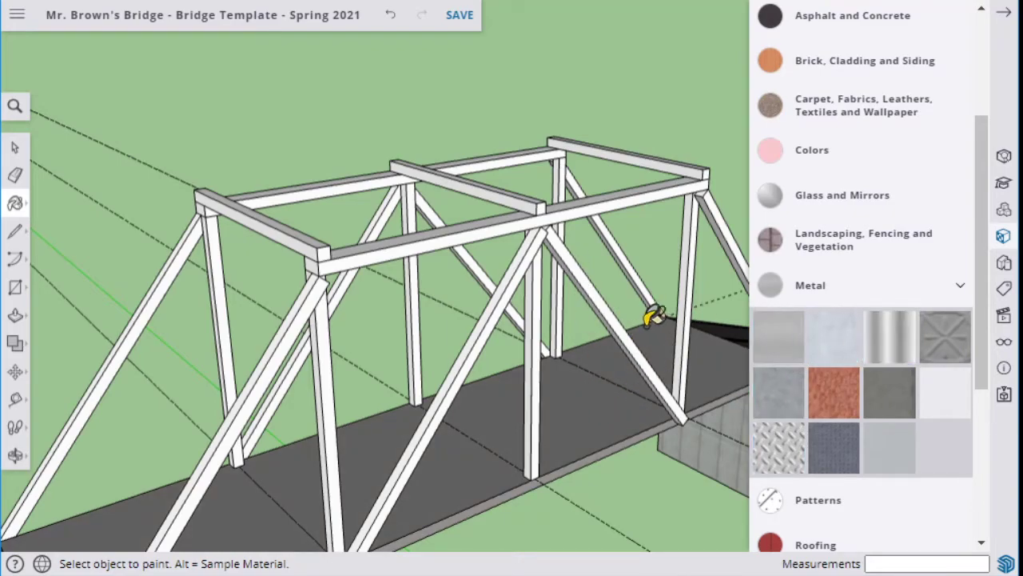
left_click(619, 318)
left_click(540, 223)
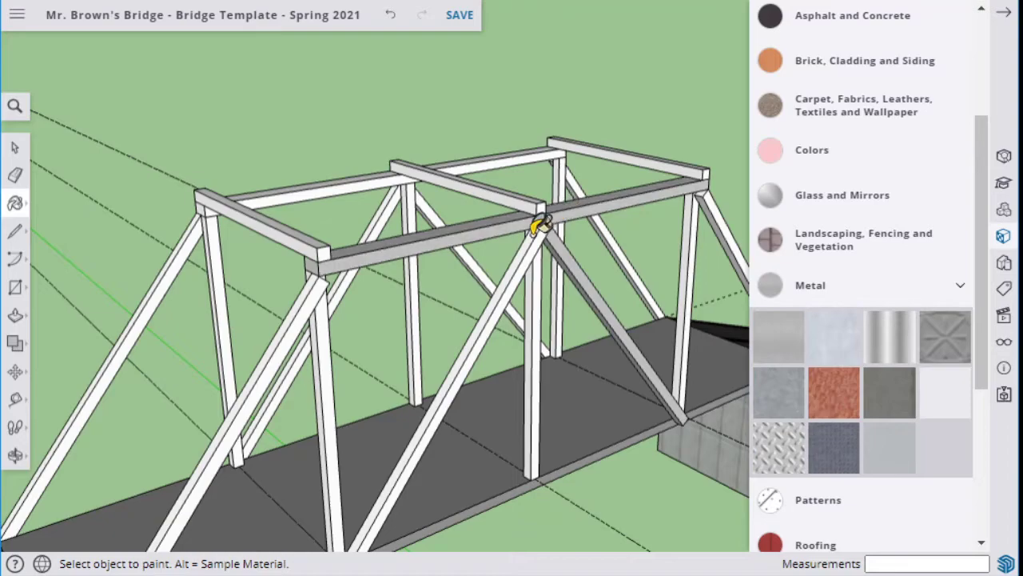
left_click(528, 274)
left_click(529, 266)
left_click(519, 199)
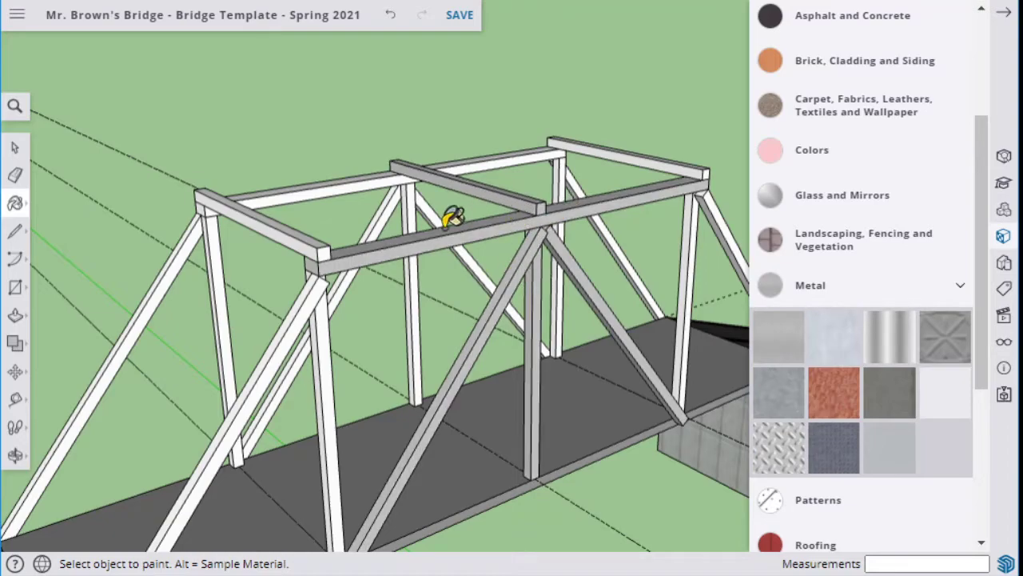
left_click(413, 209)
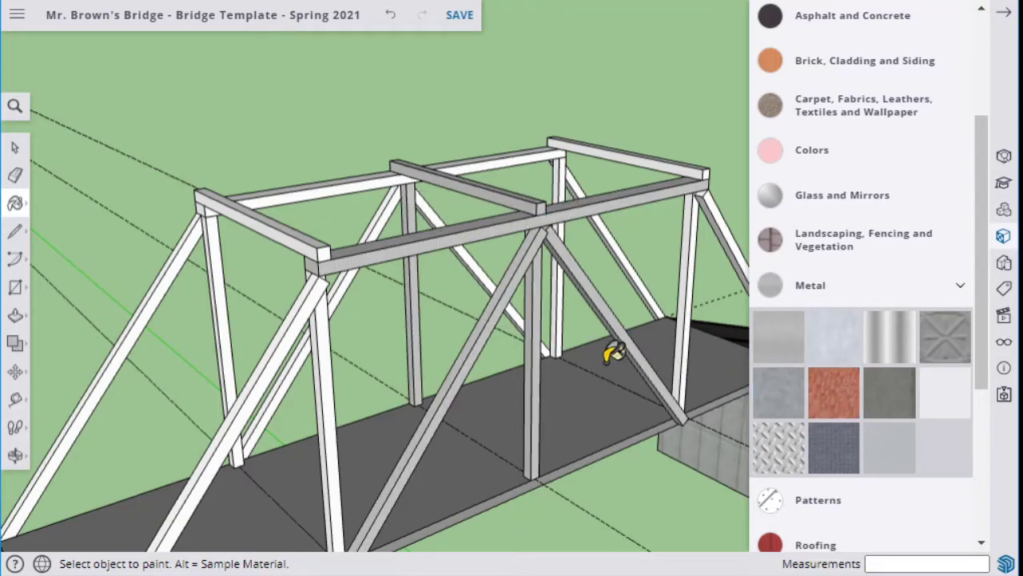
Try Metal Rusted on a post and right diagonal, then undo so the truss stays white.
left_click(542, 336)
left_click(588, 284)
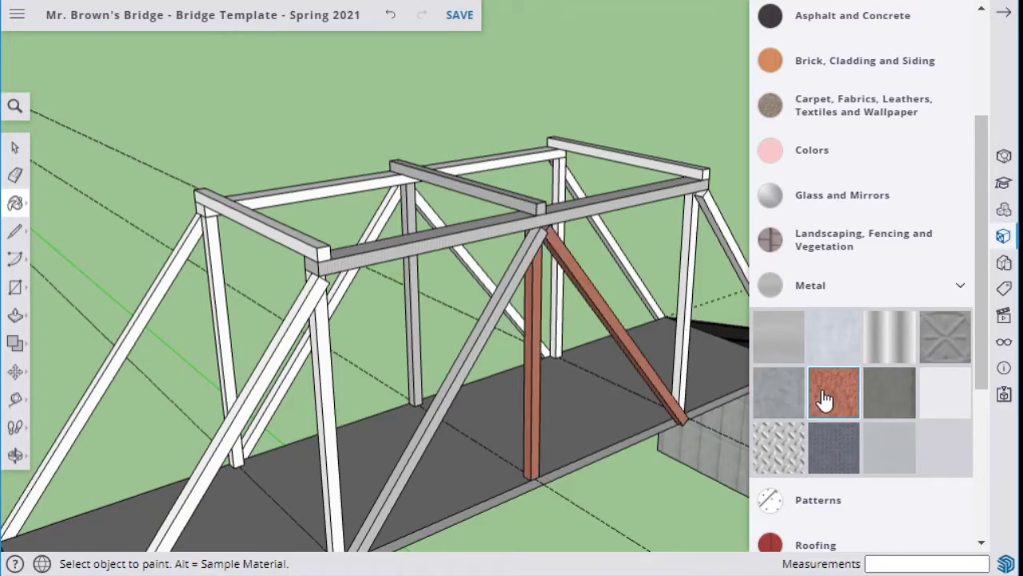
scroll(825, 400, "down", 3)
scroll(838, 383, "up", 4)
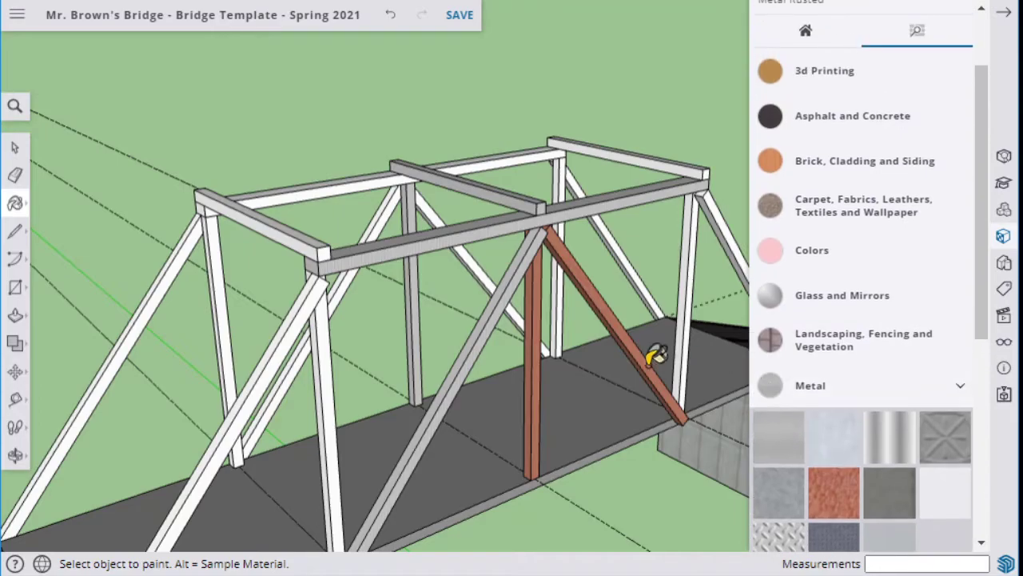
middle_click_drag(656, 356, 399, 301)
scroll(408, 304, "down", 3)
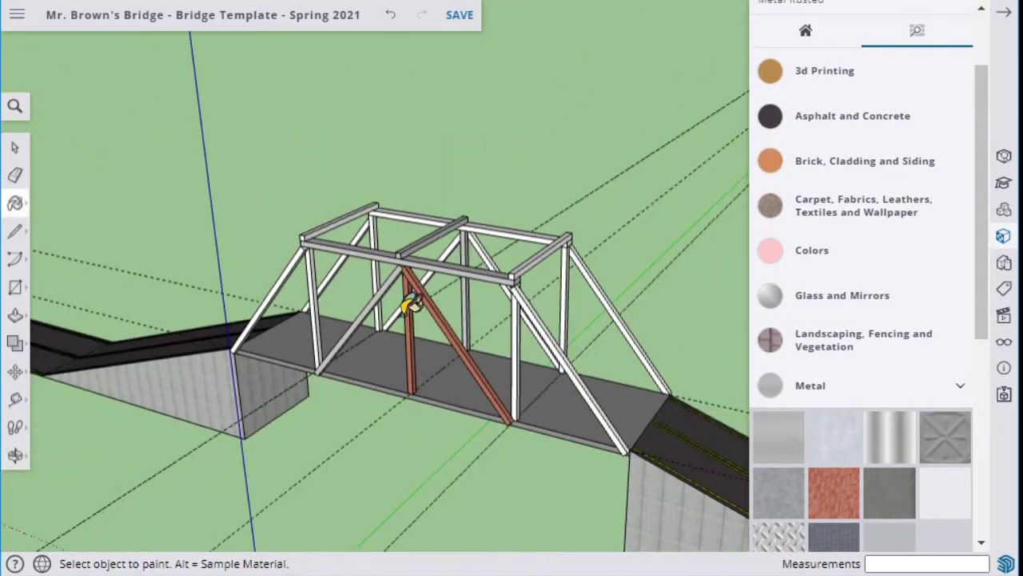
scroll(410, 305, "down", 2)
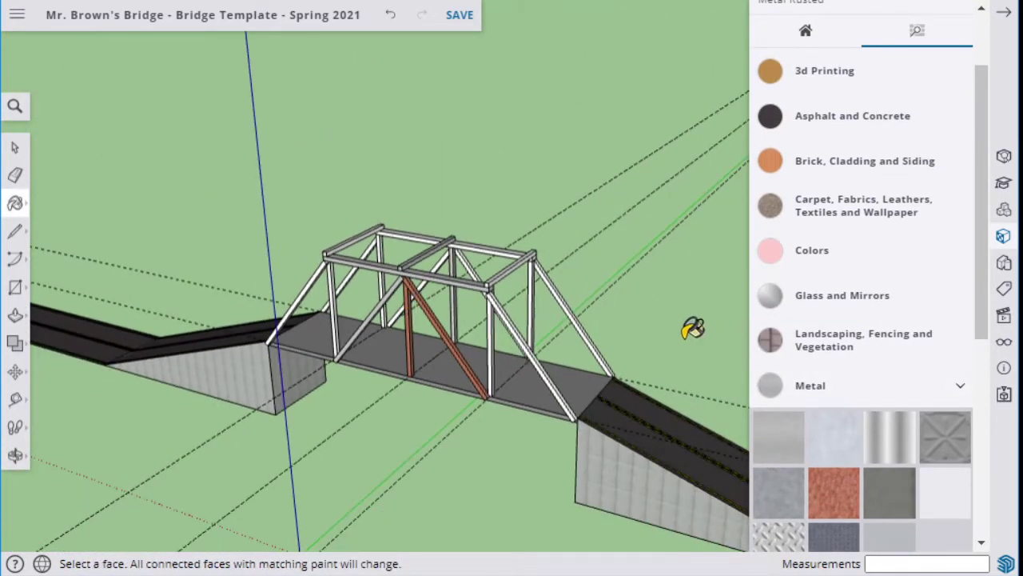
key("ctrl+z")
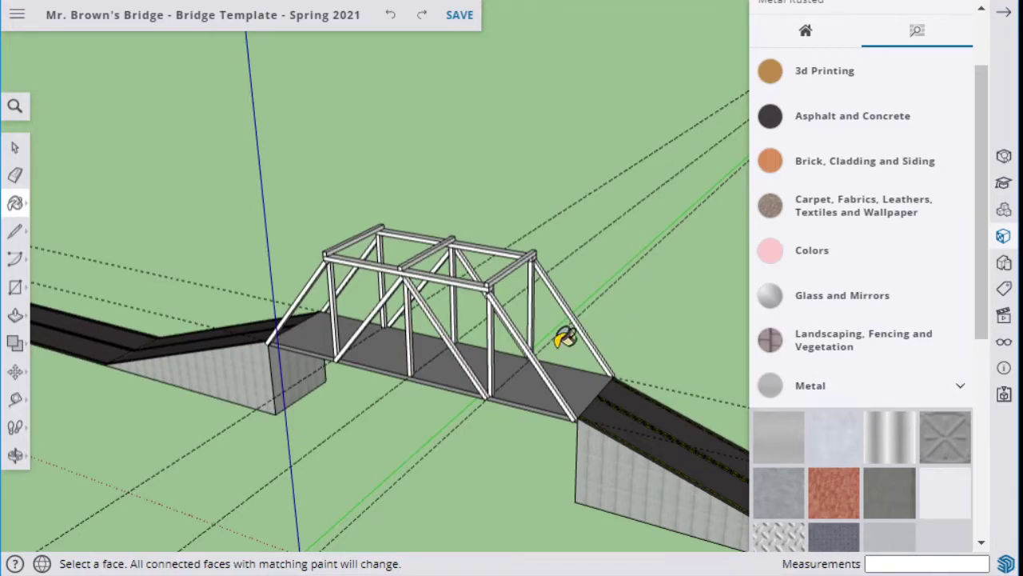
mouse_move(381, 384)
middle_mouse_down()
mouse_move(474, 383)
mouse_move(427, 375)
middle_mouse_up()
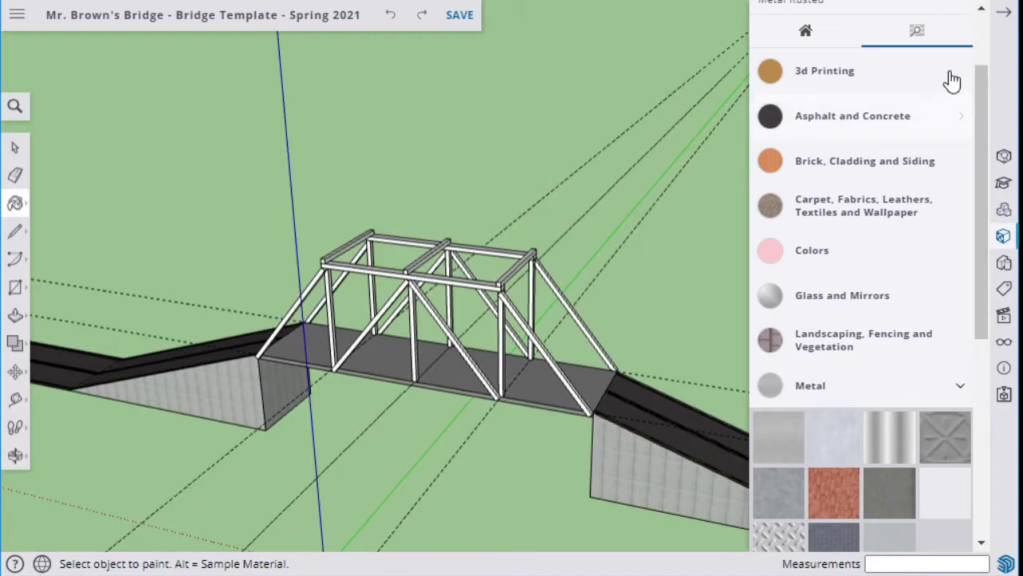
Close Materials, then in Display delete and restore the guides before unchecking Guides to hide them.
scroll(948, 80, "up", 3)
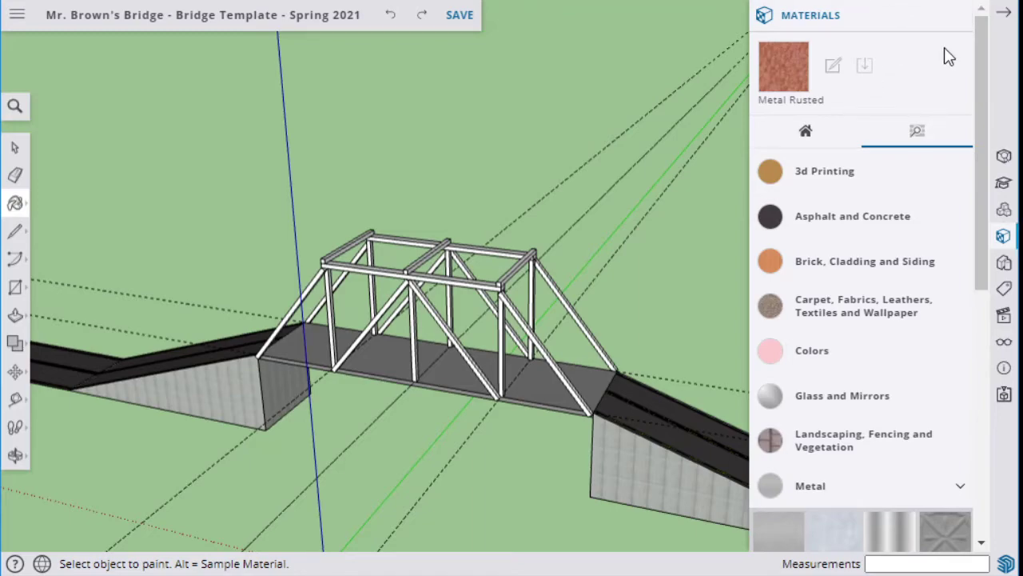
left_click(961, 13)
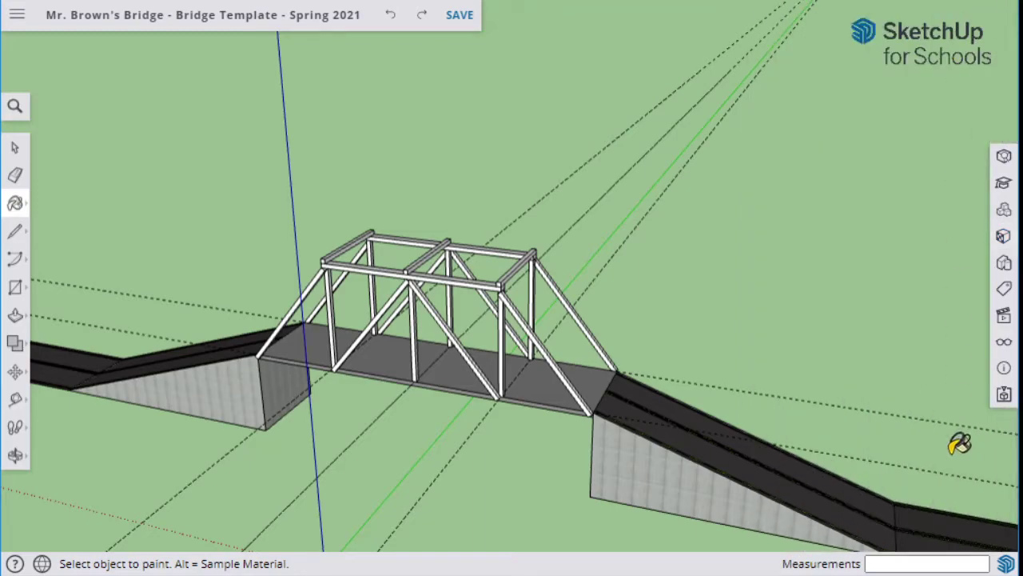
left_click(1005, 344)
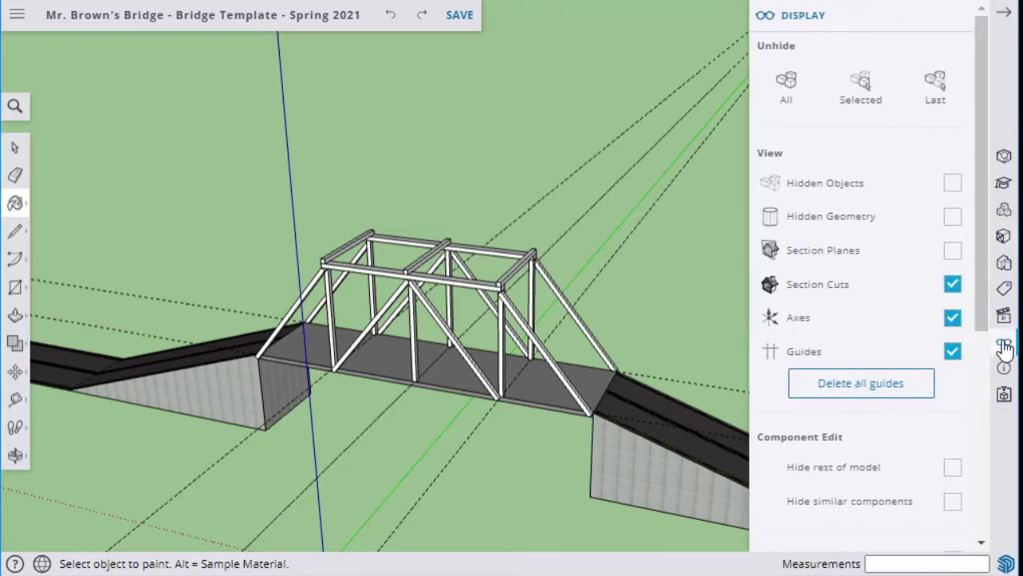
left_click(846, 387)
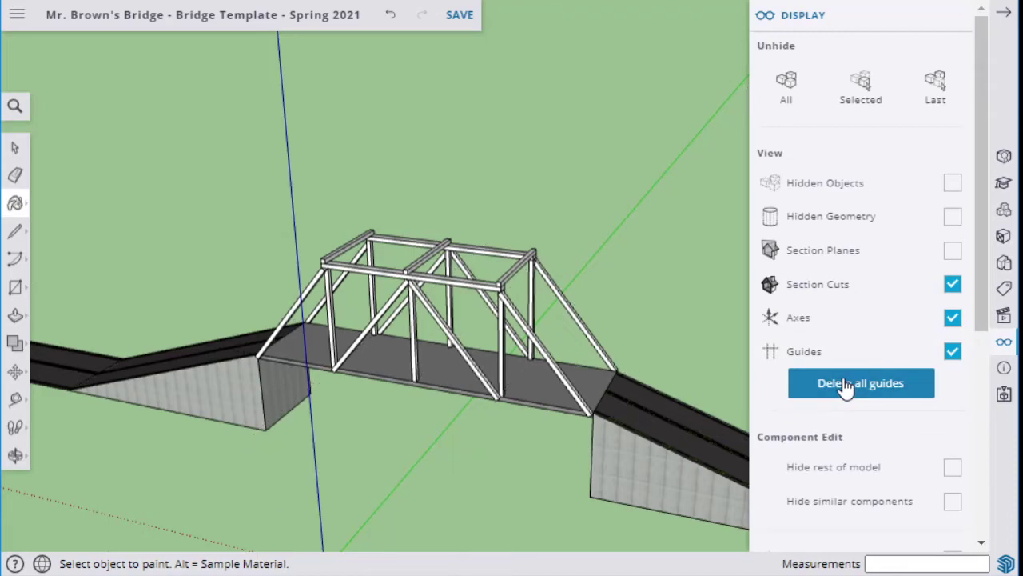
key("ctrl+z")
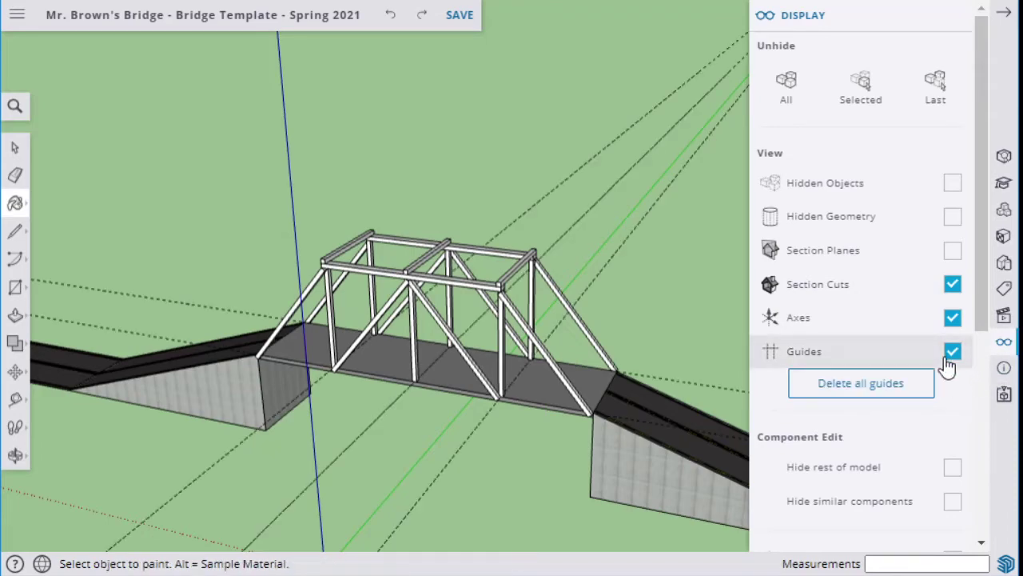
left_click(952, 352)
key("space")
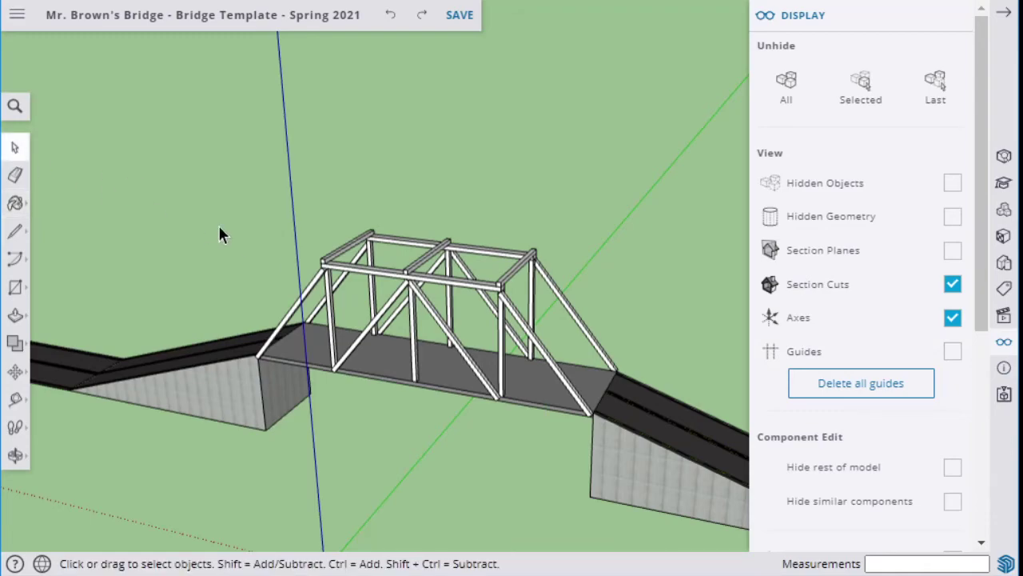
middle_click_drag(397, 245, 442, 199)
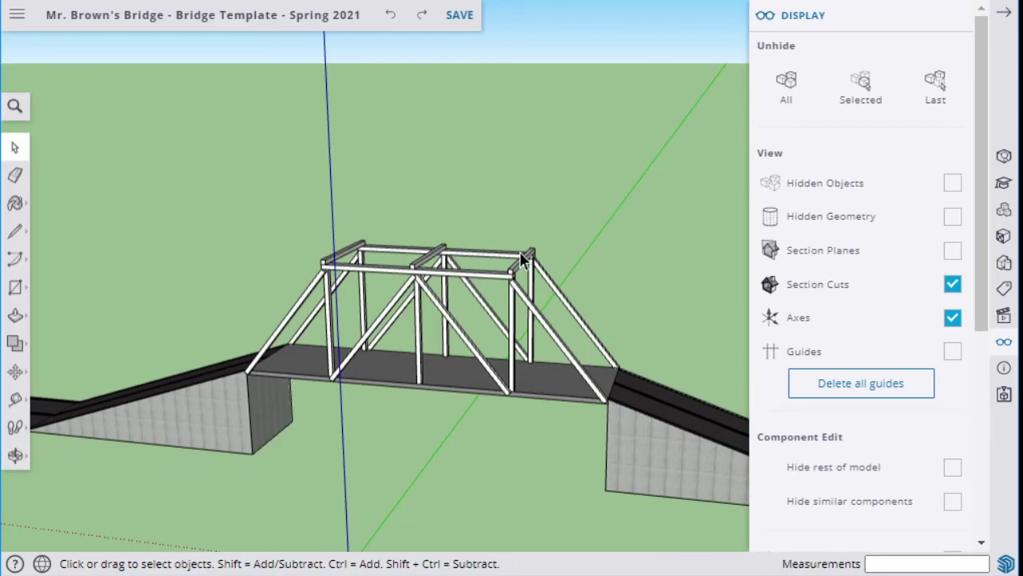